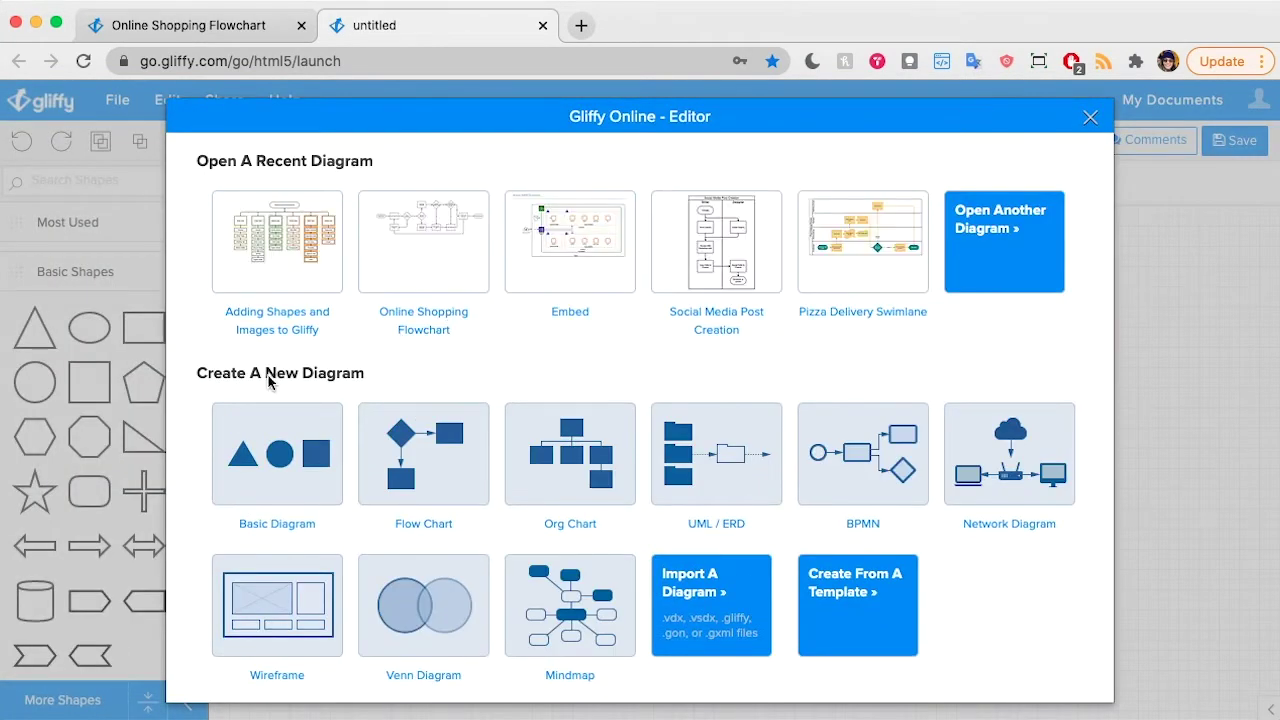
Create a new diagram of the Flow Chart type and show the Flowchart shape library.
click(436, 465)
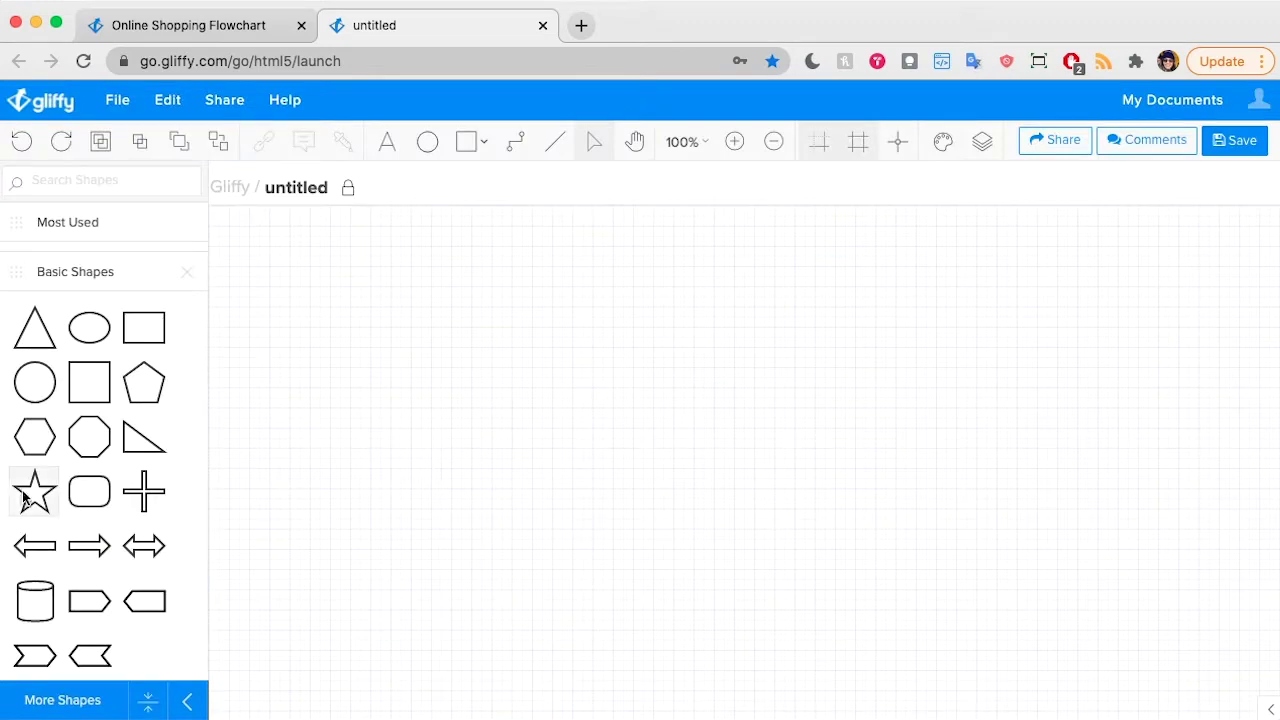
scroll(130, 555, down, 3)
scroll(110, 540, down, 1)
click(93, 503)
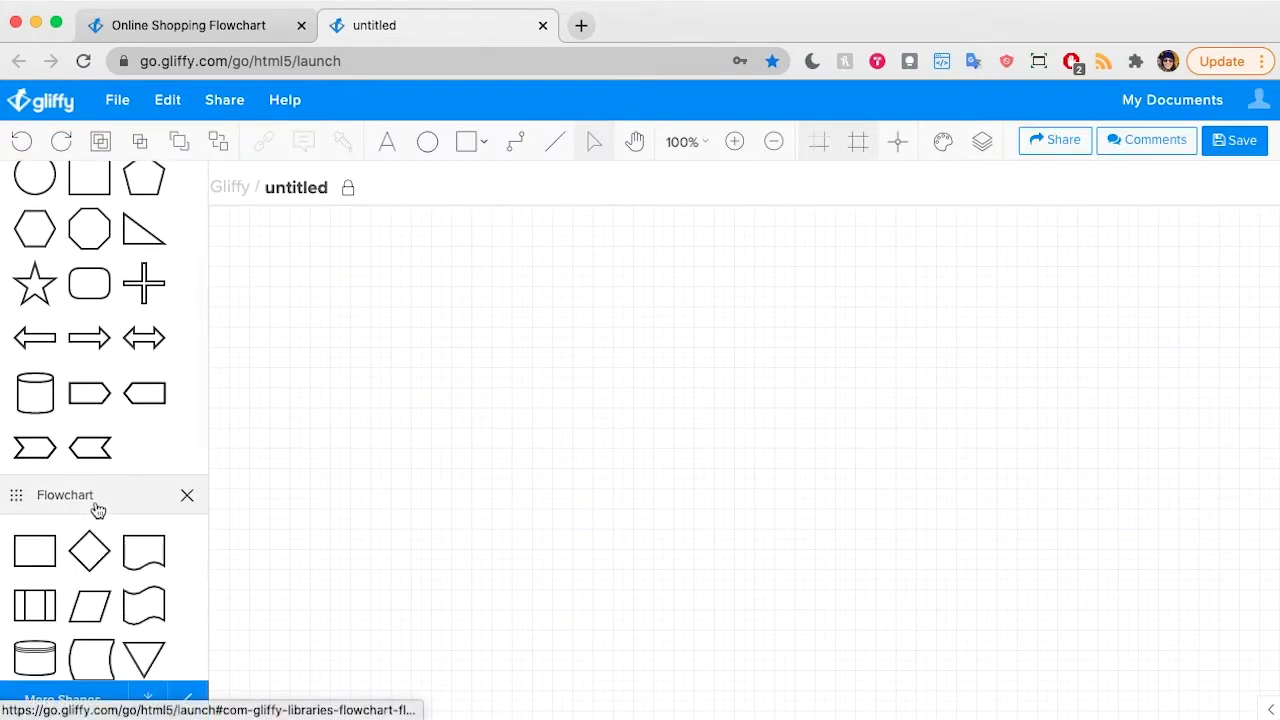
scroll(90, 540, down, 3)
scroll(92, 500, down, 1)
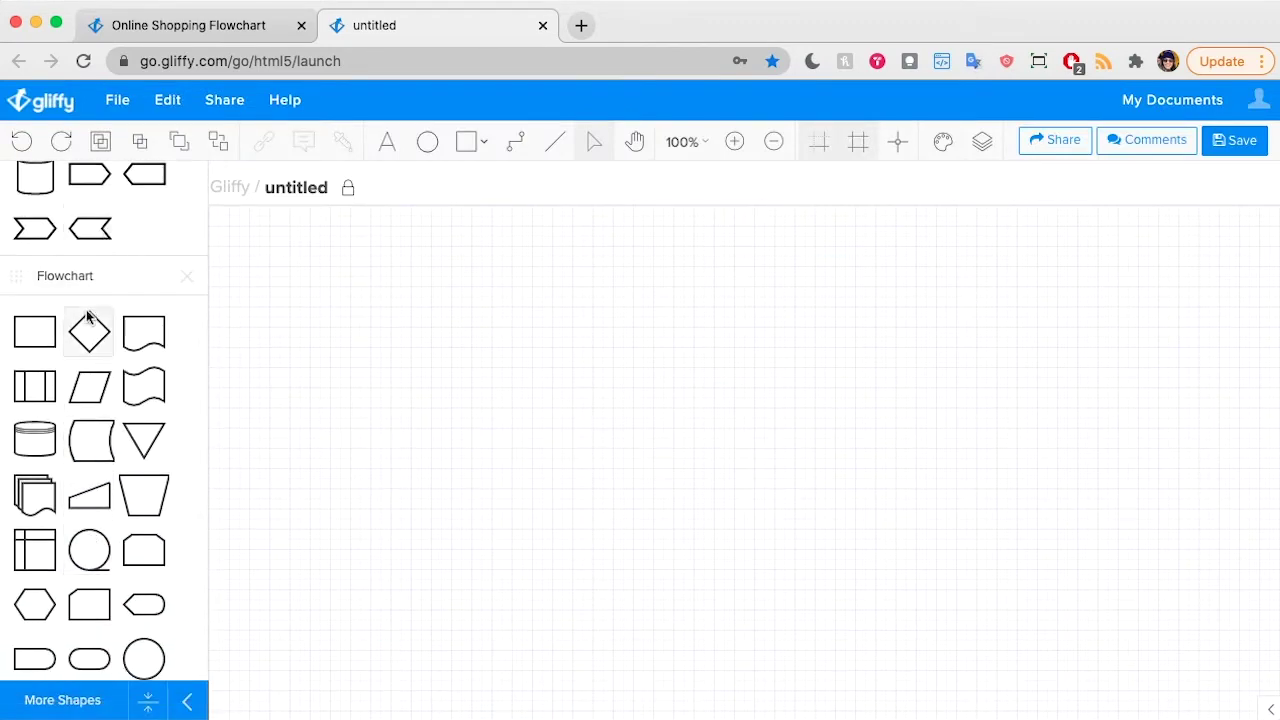
scroll(114, 457, down, 3)
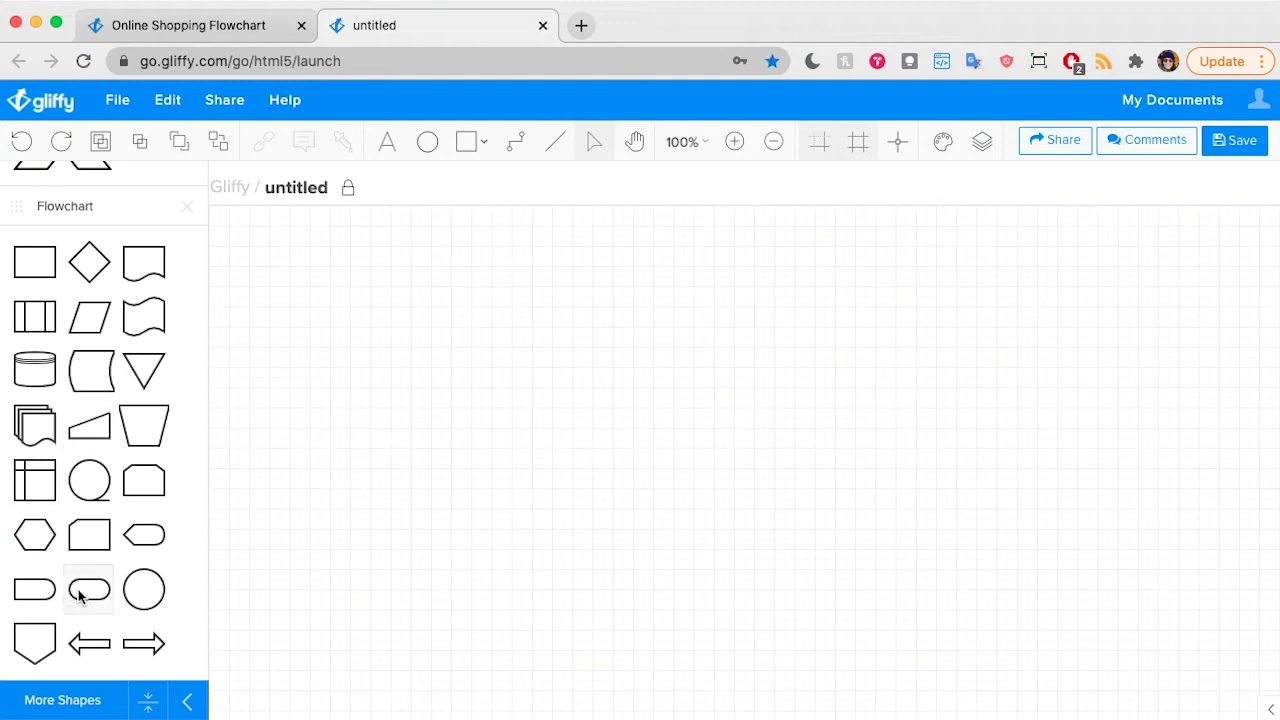
Place a rounded terminator shape on the empty canvas and label it "Online Shopping".
drag(83, 595, 280, 416)
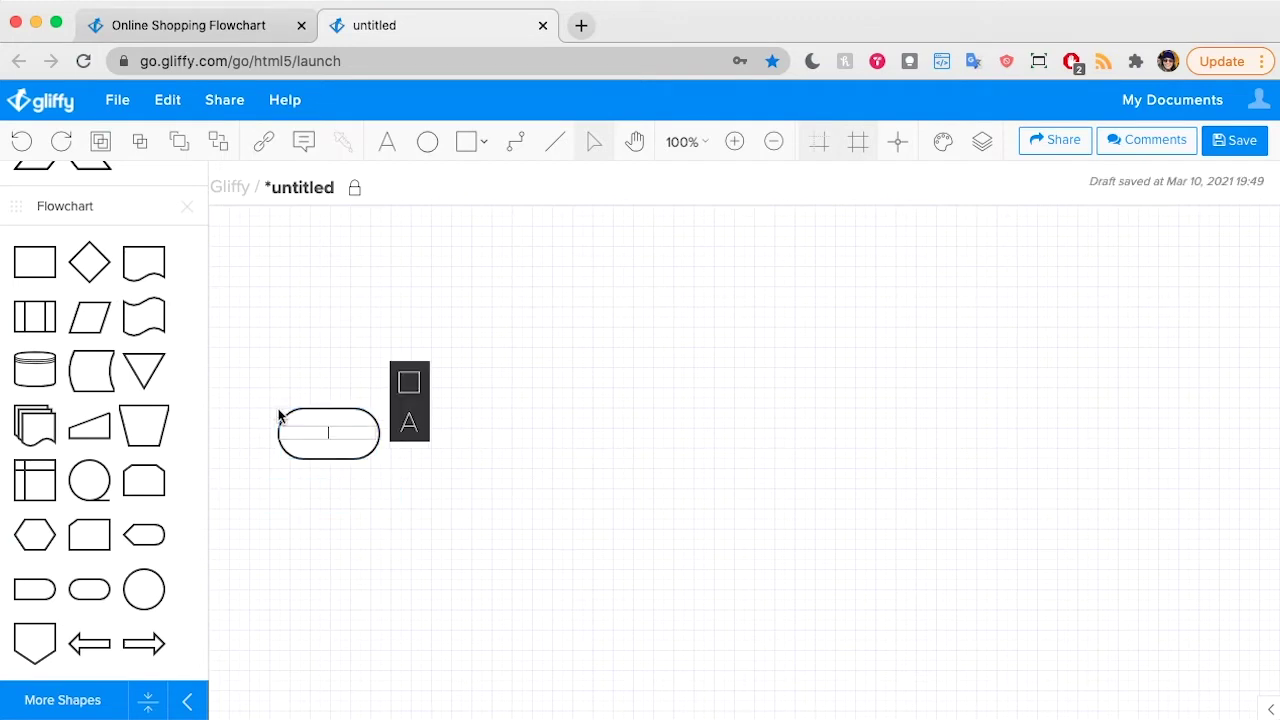
text(Online Shopping)
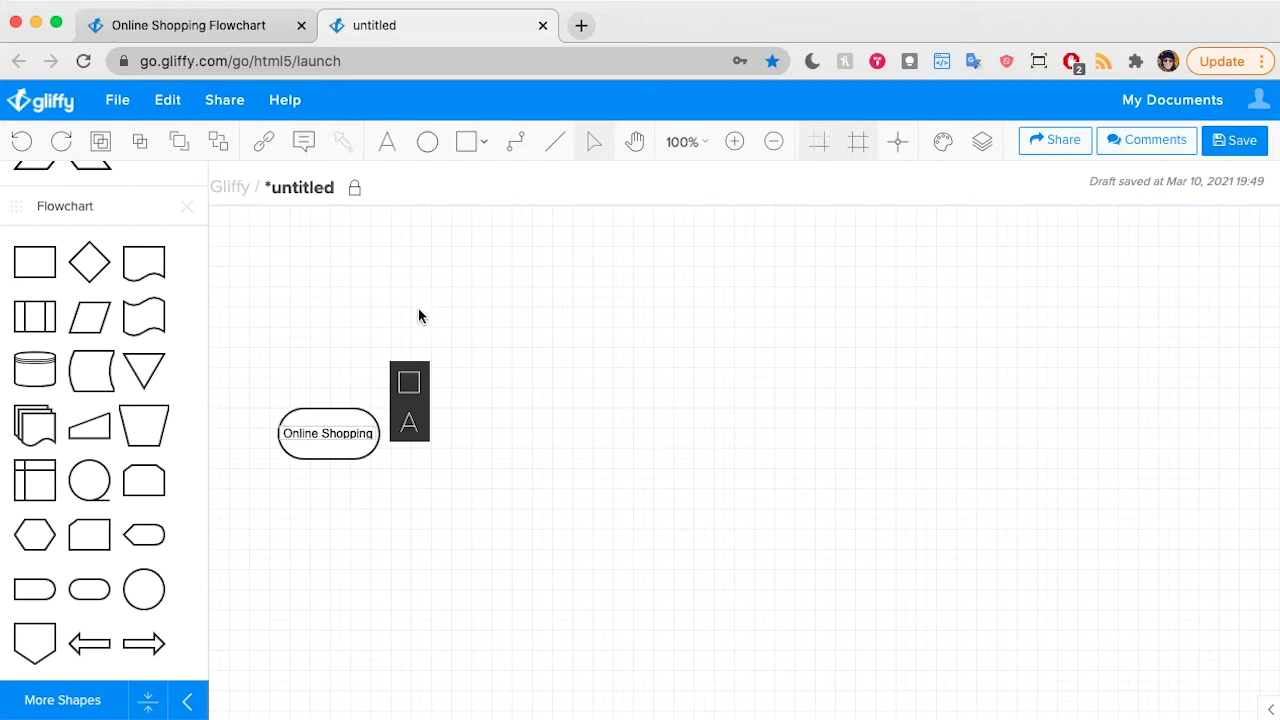
click(364, 320)
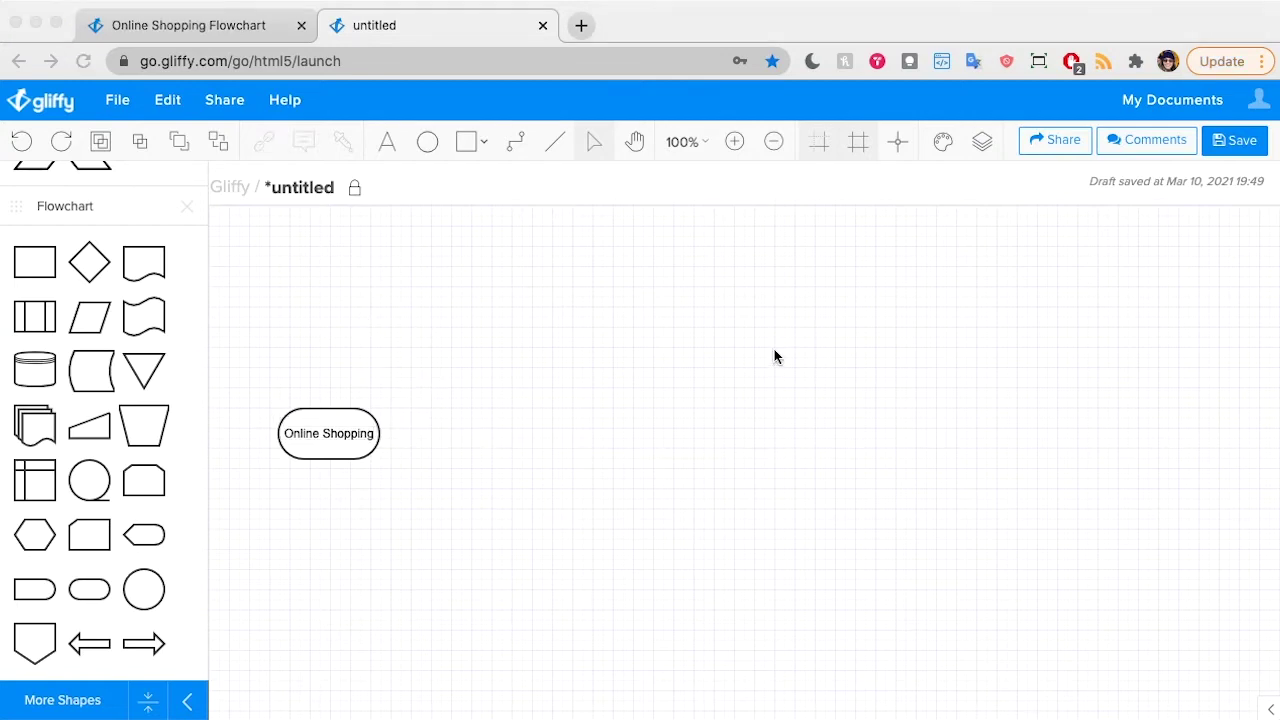
Add a process rectangle to the right of the Online Shopping shape and label it "Add item to cart".
click(34, 262)
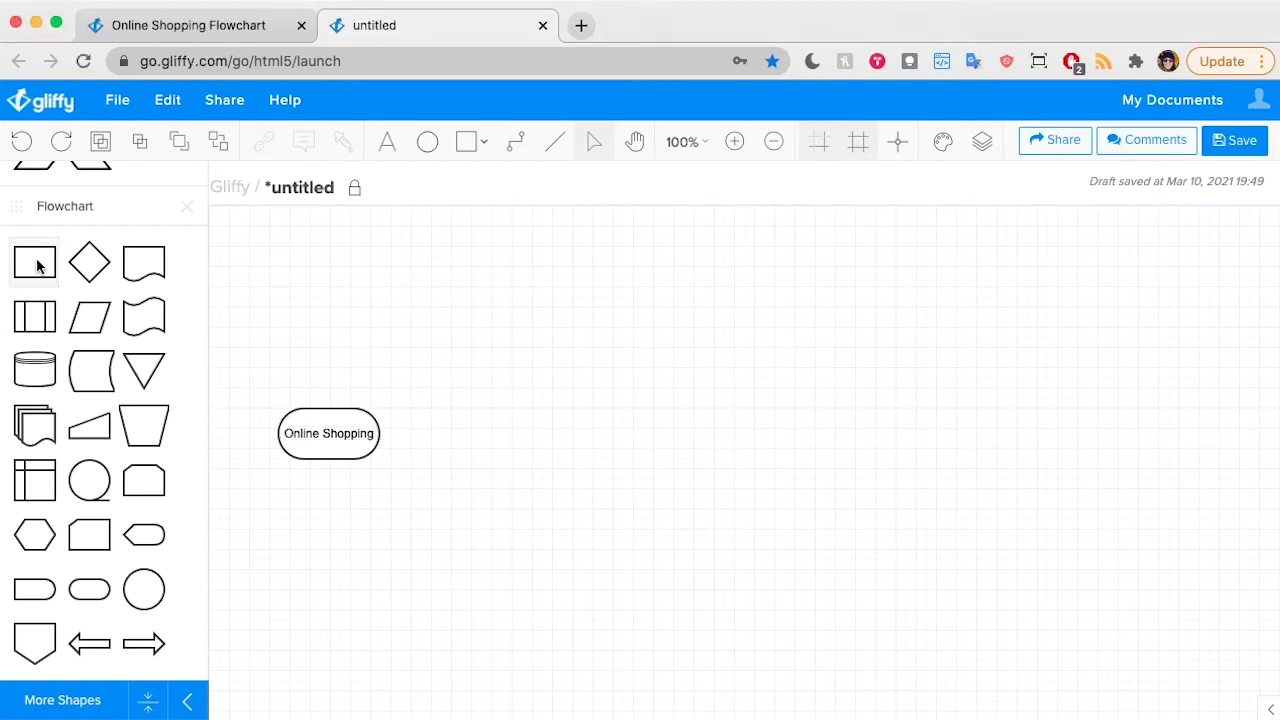
drag(37, 262, 431, 399)
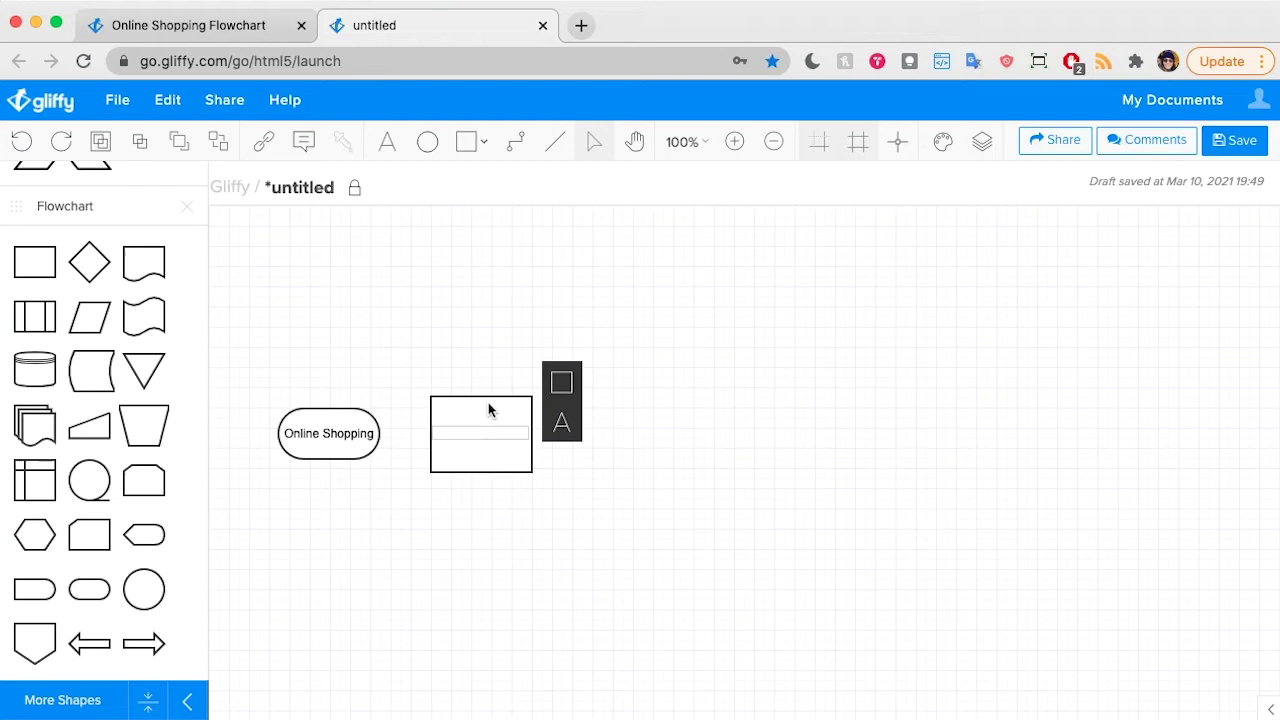
text(Add item to cart)
click(448, 360)
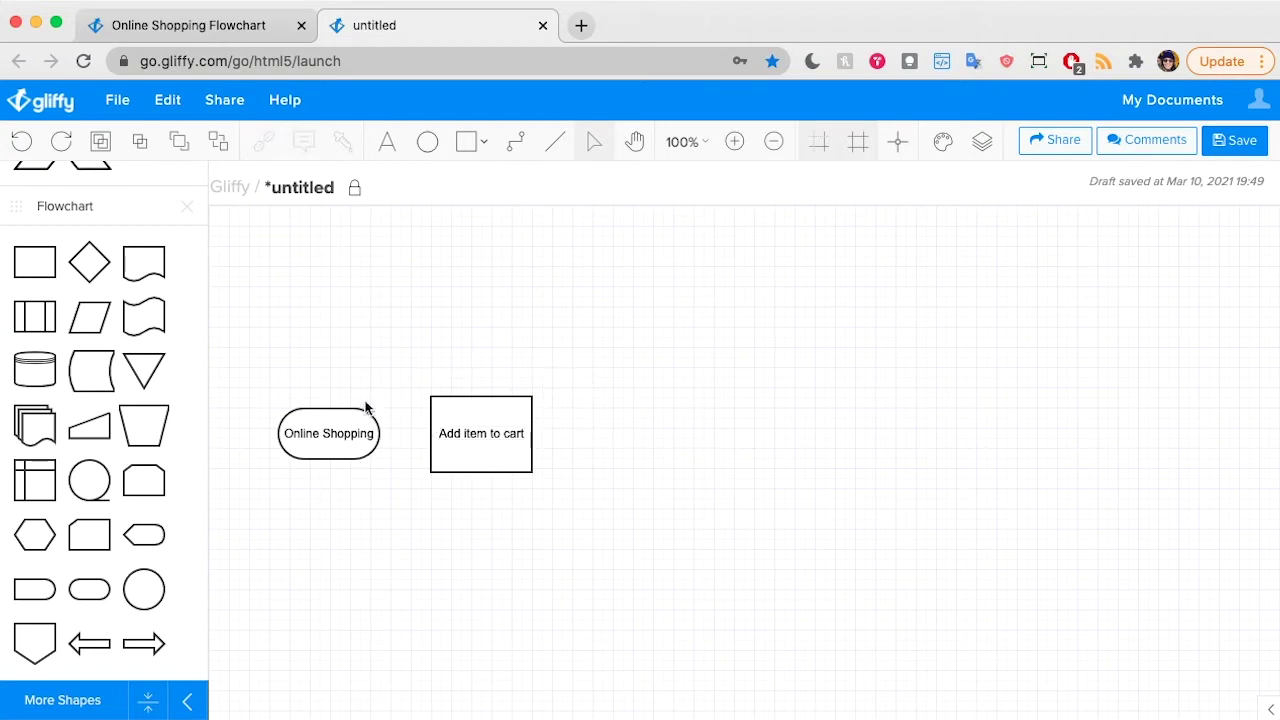
Connect Online Shopping to Add item to cart and give the connector's end an open arrowhead.
click(516, 144)
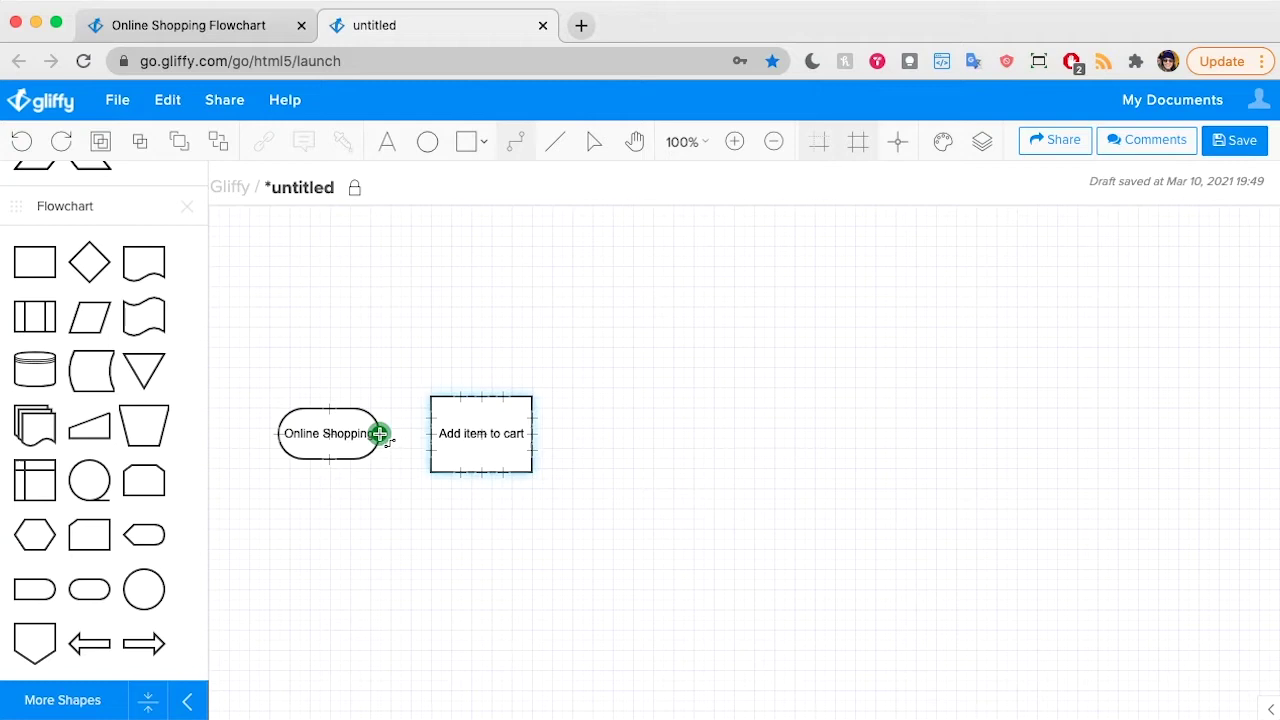
drag(380, 433, 430, 433)
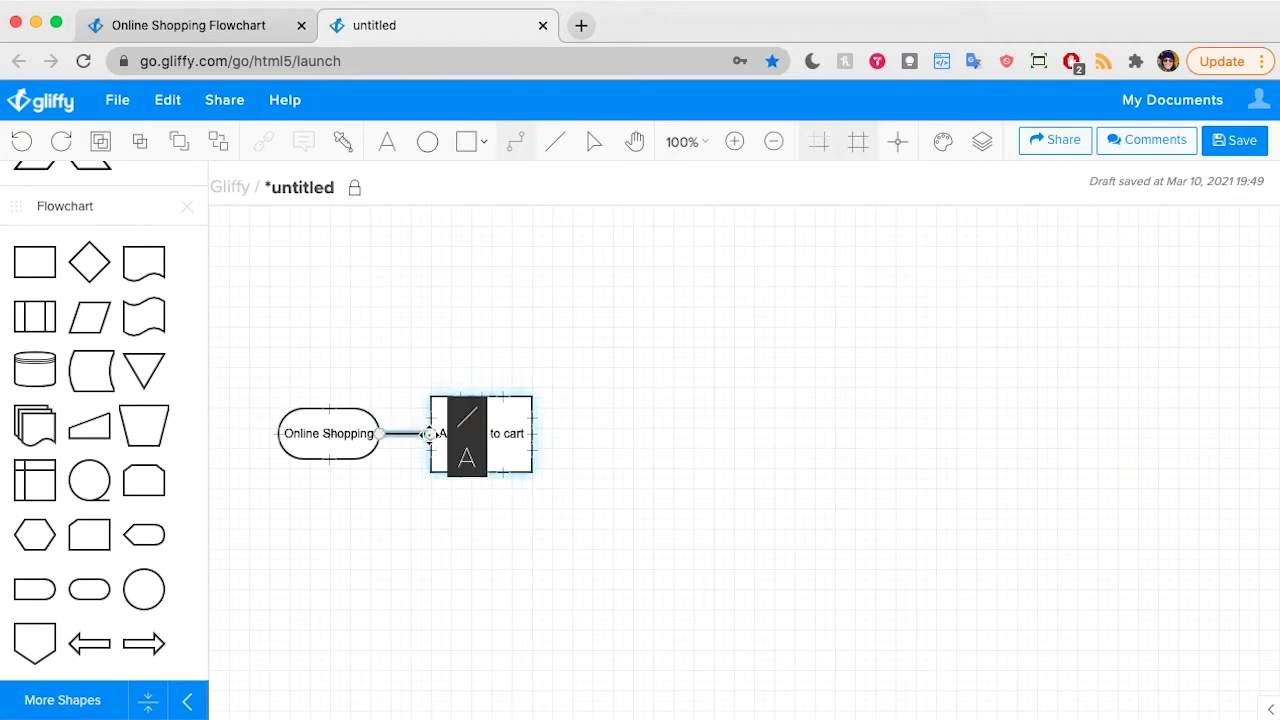
click(471, 416)
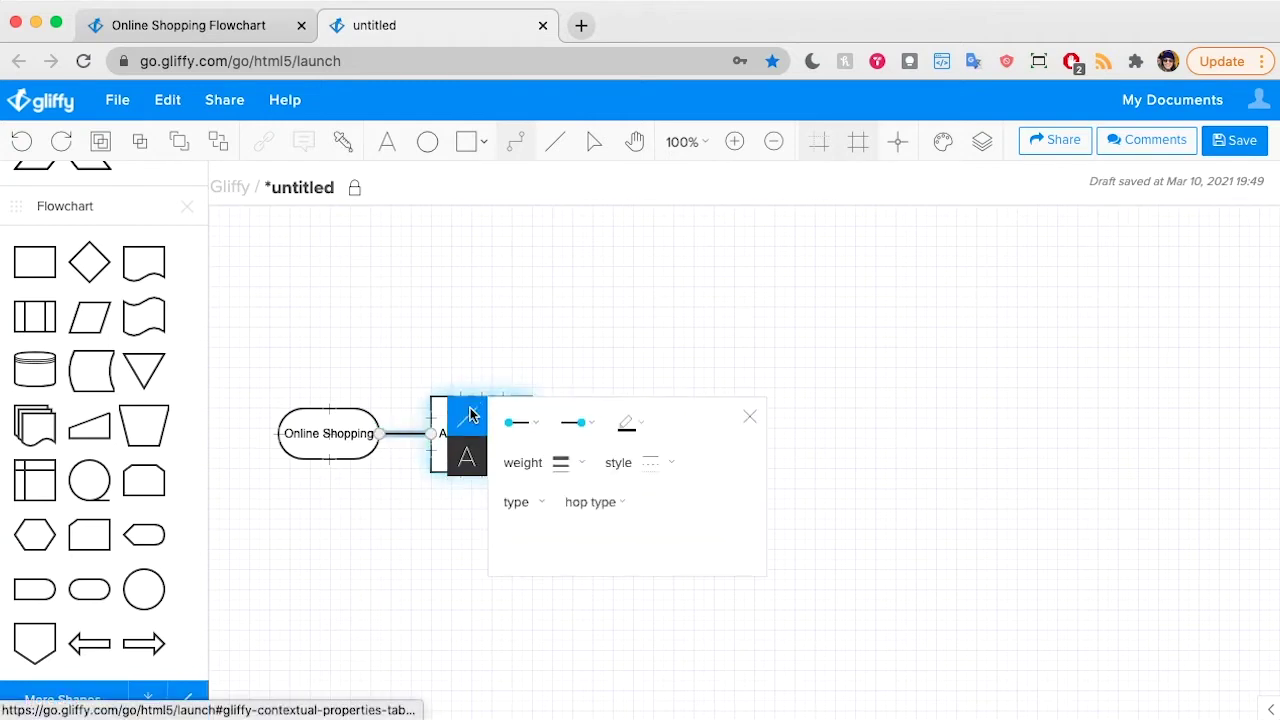
click(587, 425)
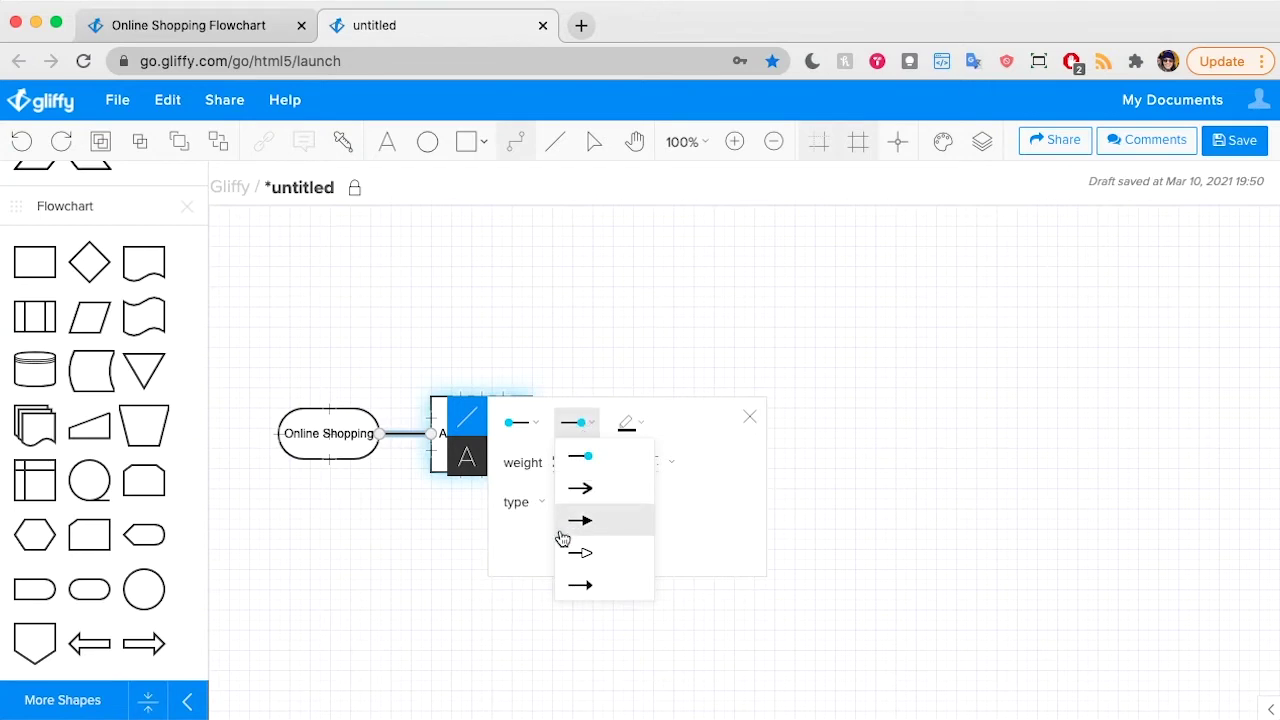
click(580, 489)
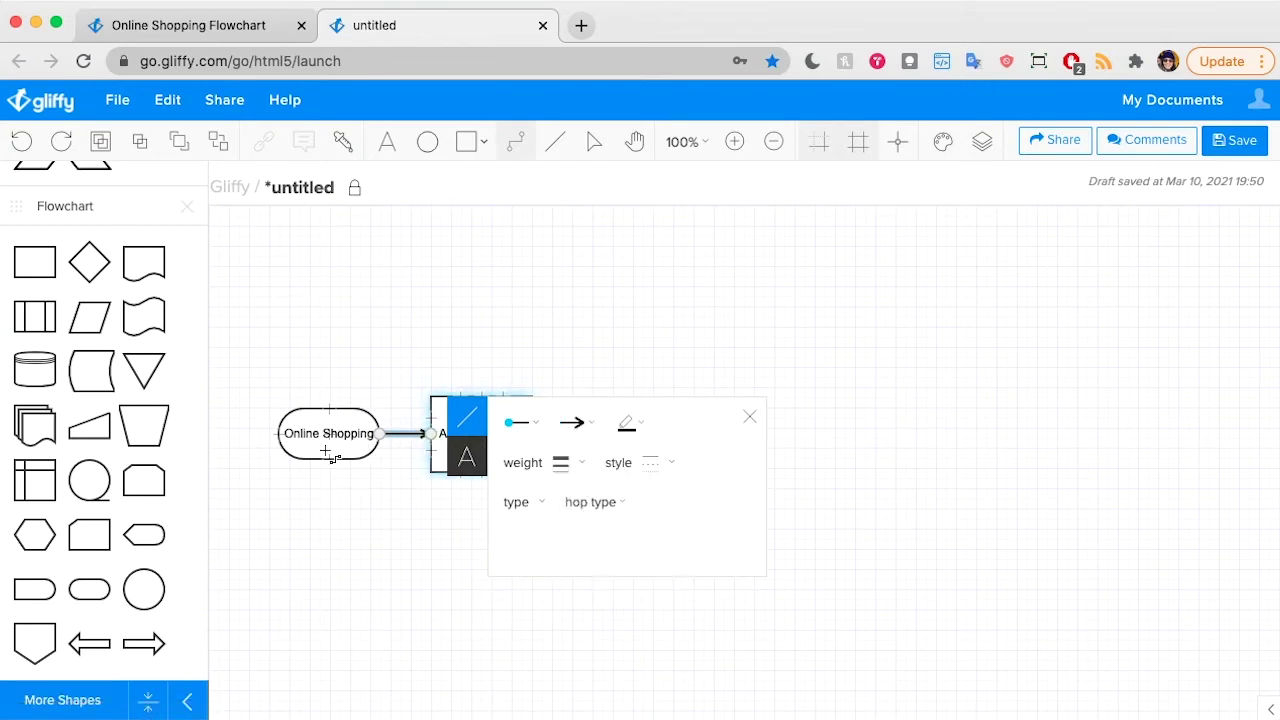
click(592, 143)
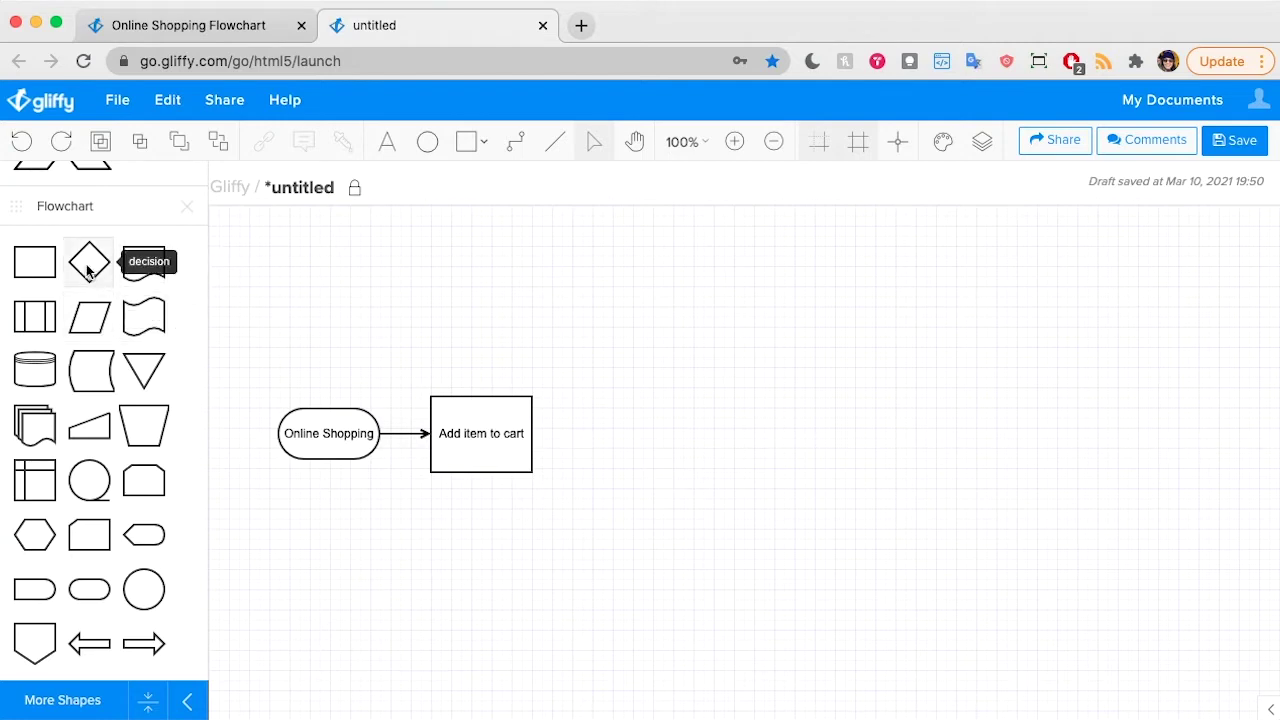
Add a decision diamond to the right of Add item to cart and label it "Done shopping?".
drag(92, 270, 595, 389)
text(D)
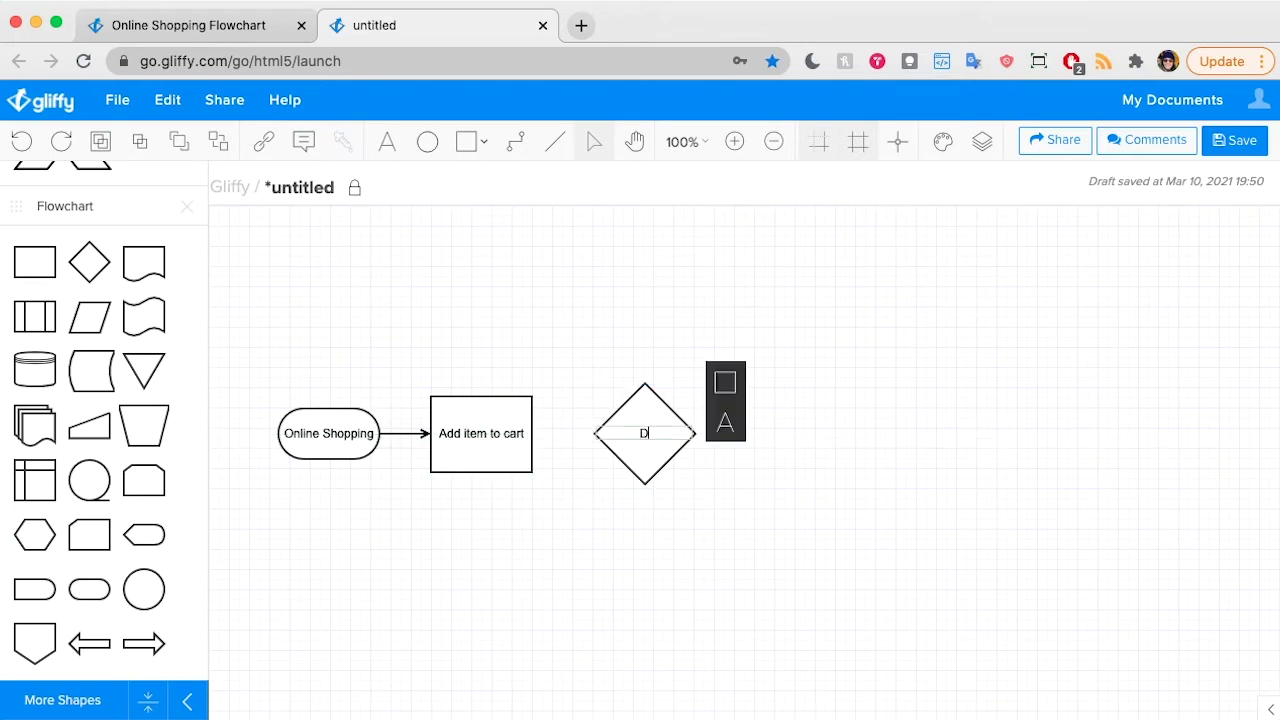
text(one shopping?)
click(671, 334)
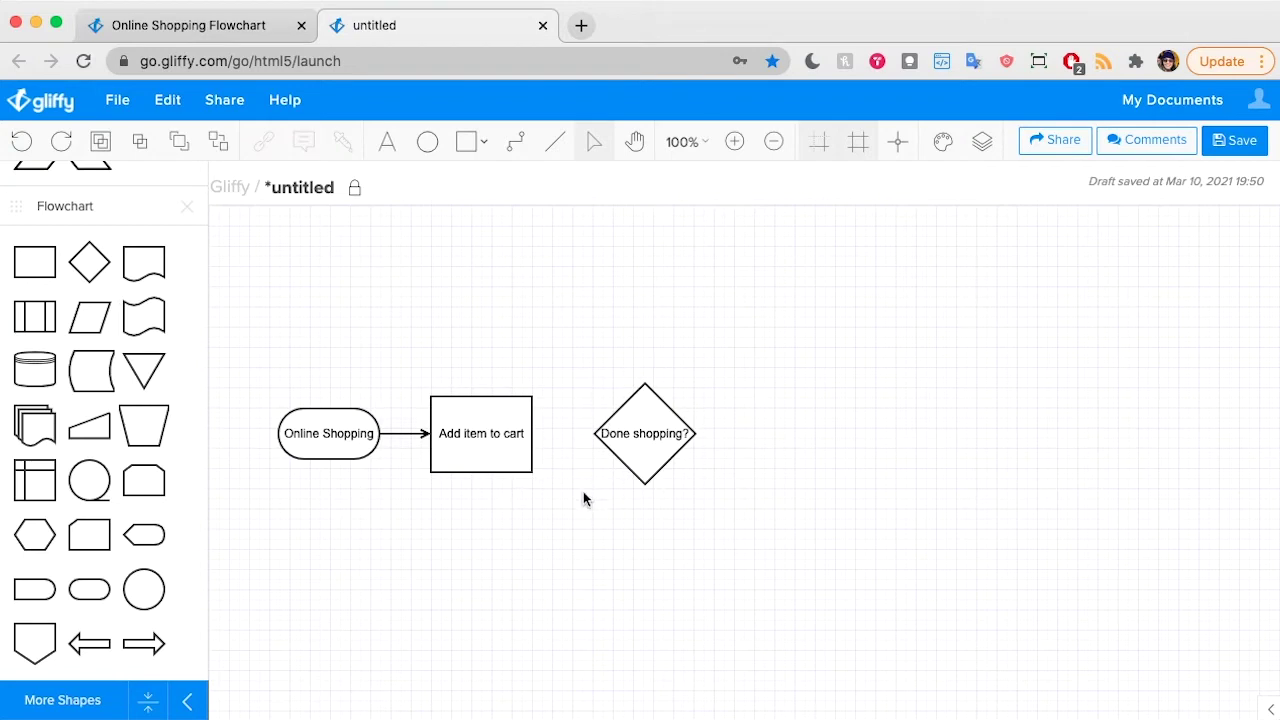
Draw a connector from the right side of Add item to cart to the Done shopping? diamond.
click(518, 141)
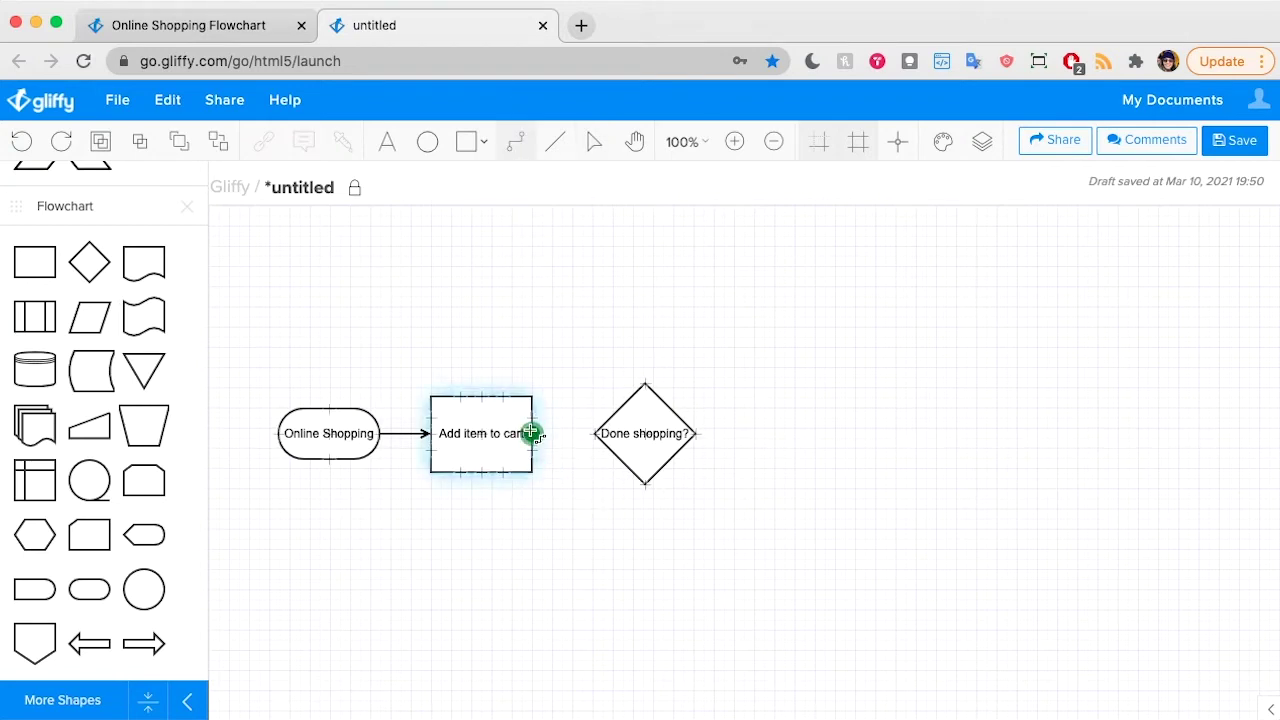
drag(532, 433, 595, 433)
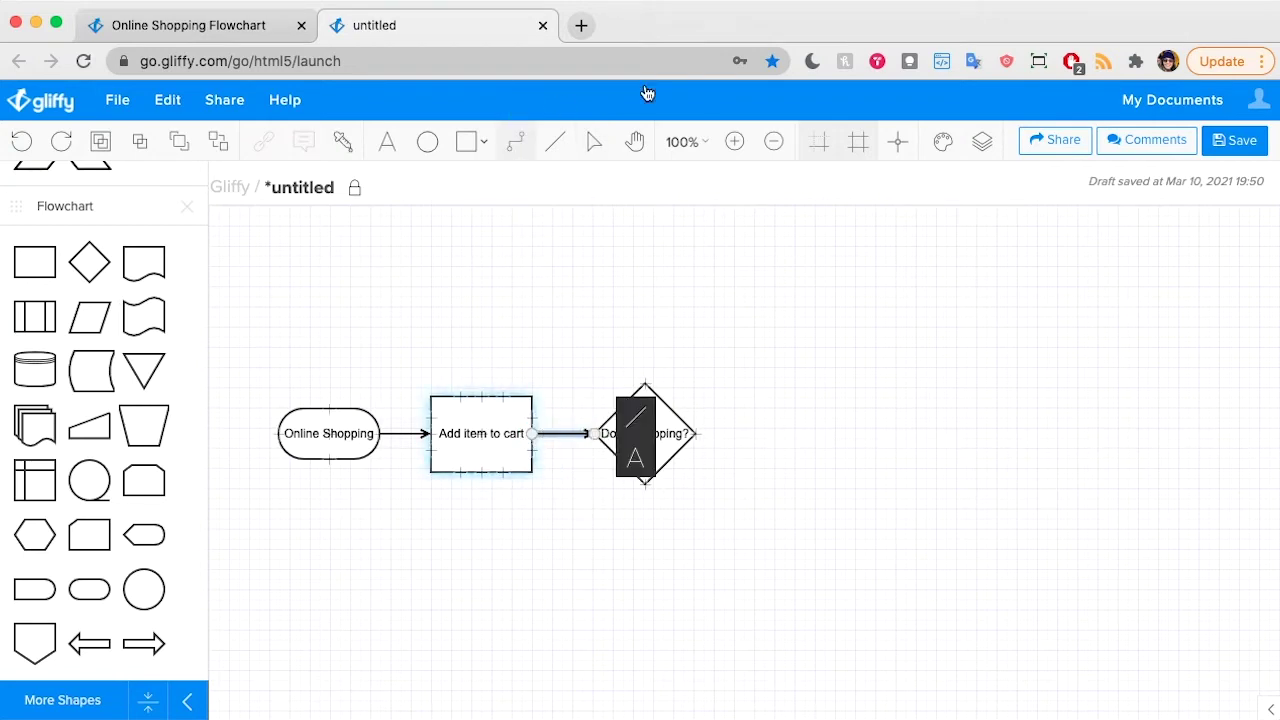
click(596, 144)
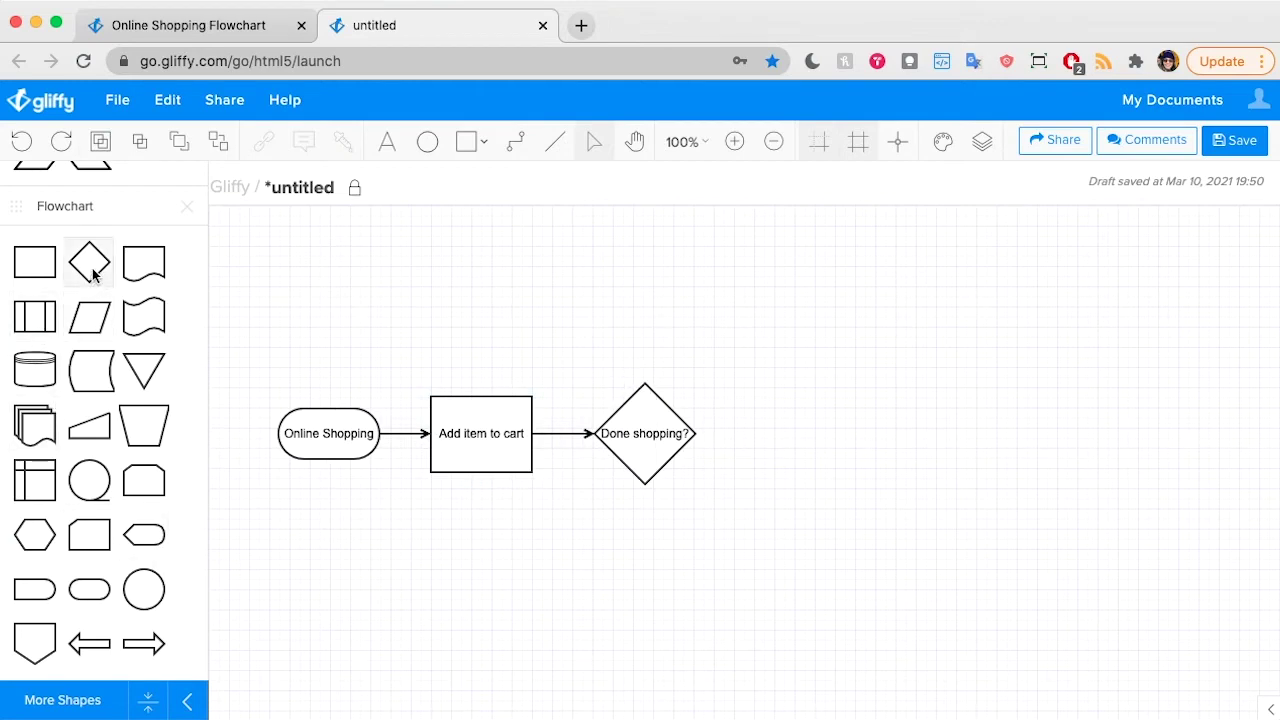
Add a second decision diamond to the right of Done shopping? and label it "Have an account?".
drag(92, 275, 765, 391)
text(Hav)
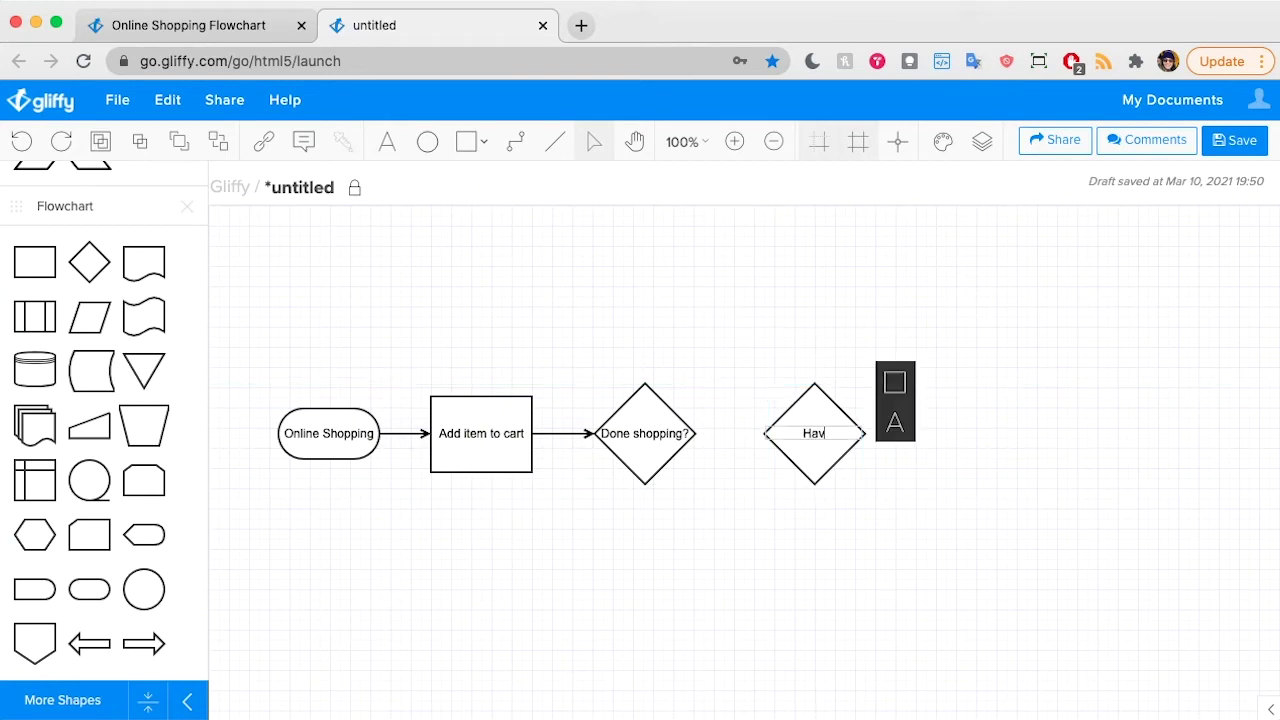
text(e an account?)
click(596, 232)
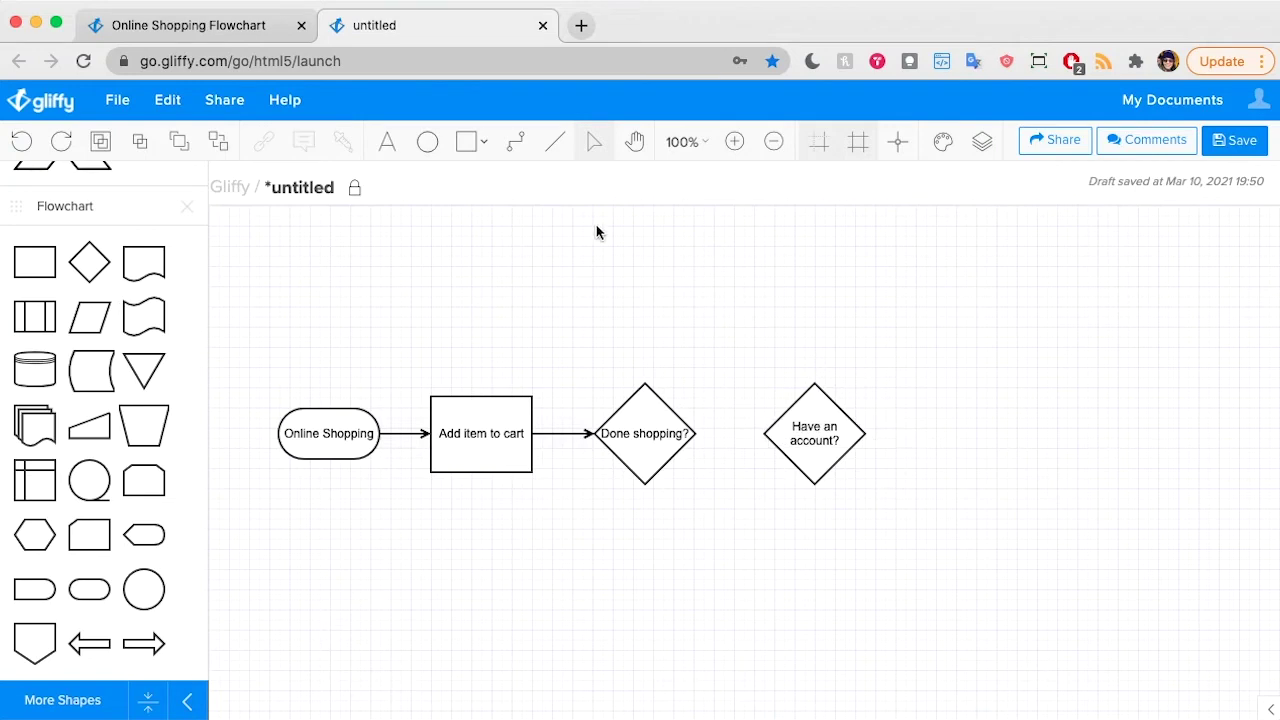
Connect the Done shopping? diamond to the Have an account? diamond and label the connector "Yes".
click(515, 143)
drag(697, 437, 765, 434)
text(Yes)
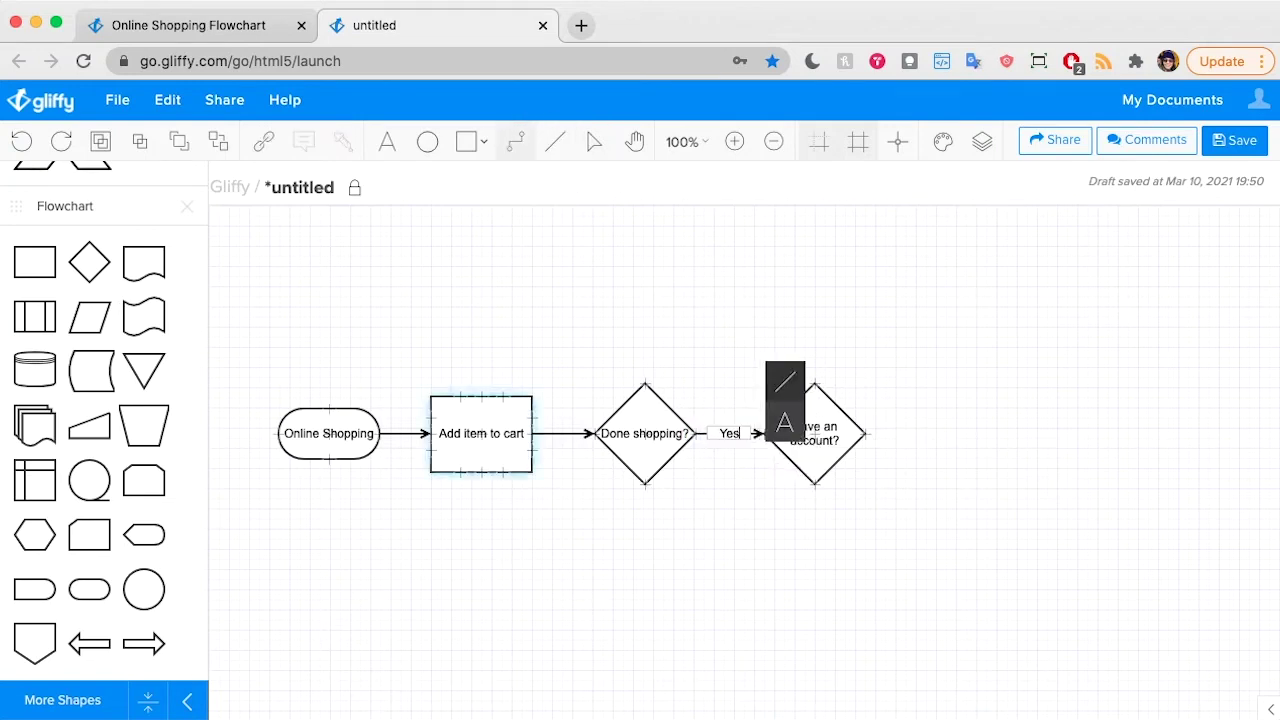
click(594, 141)
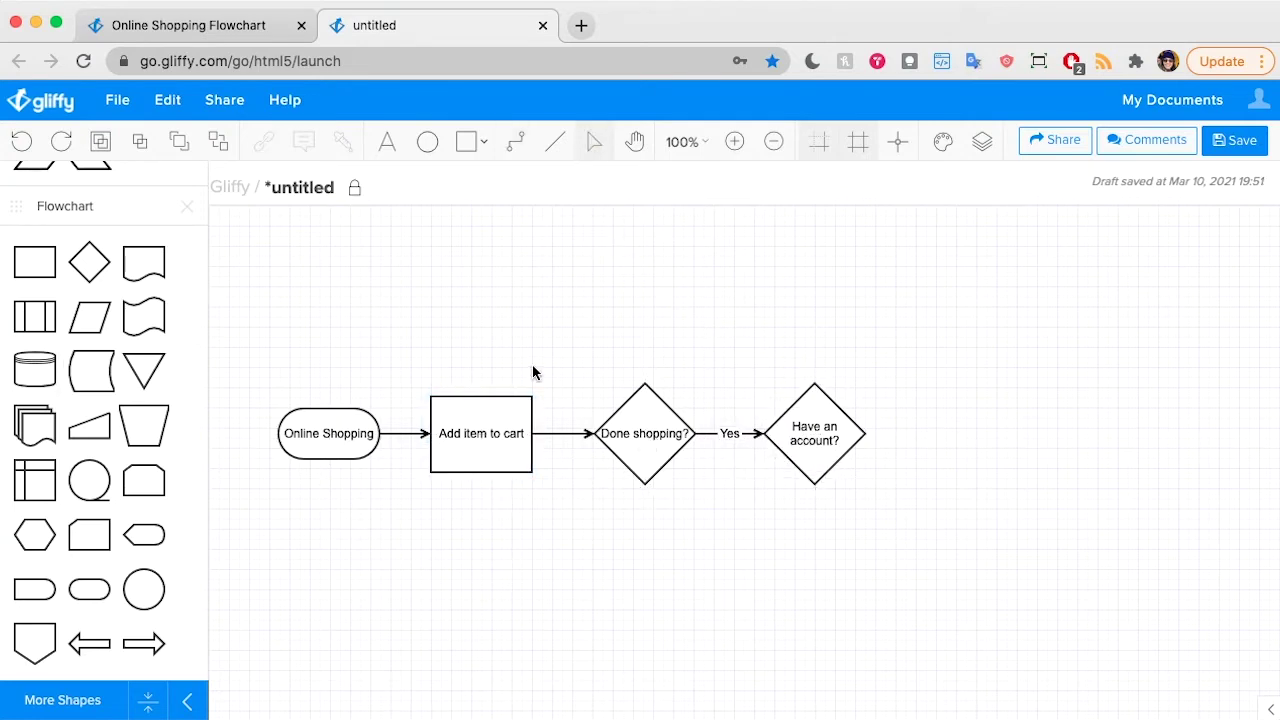
Add a process rectangle below Add item to cart and label it "Browse other items".
drag(34, 263, 425, 561)
text(Browse)
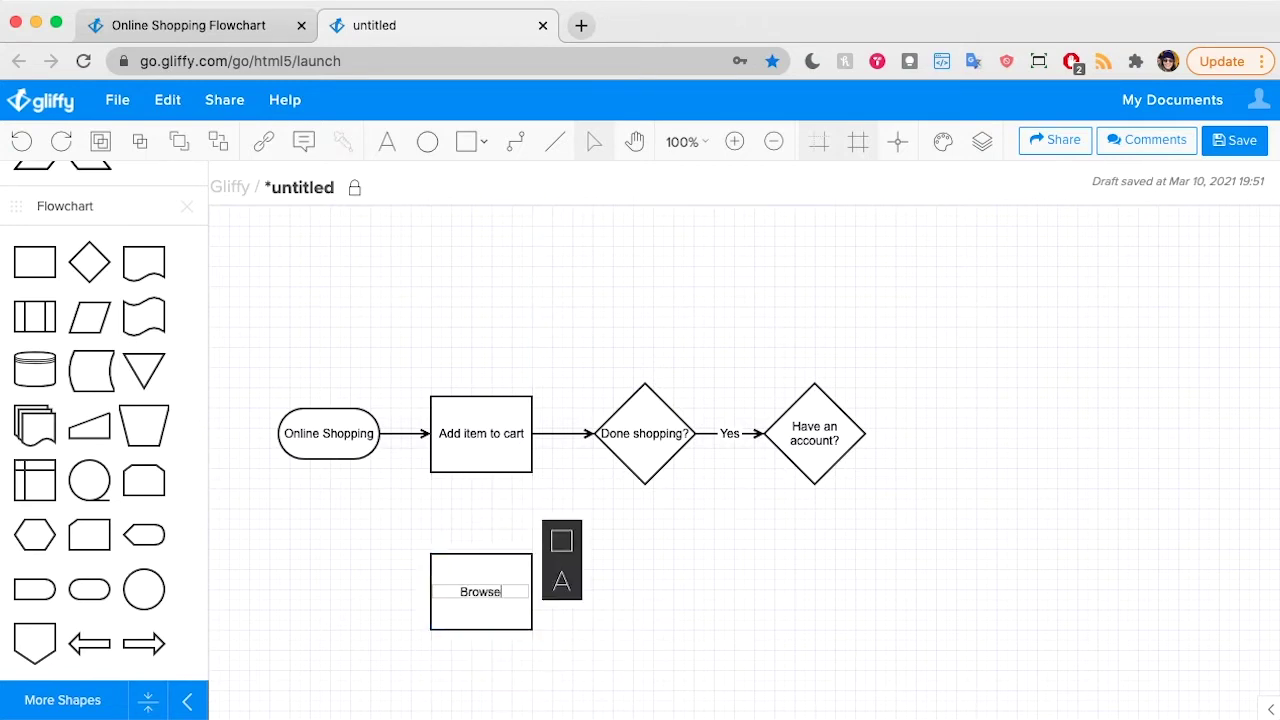
text( other items)
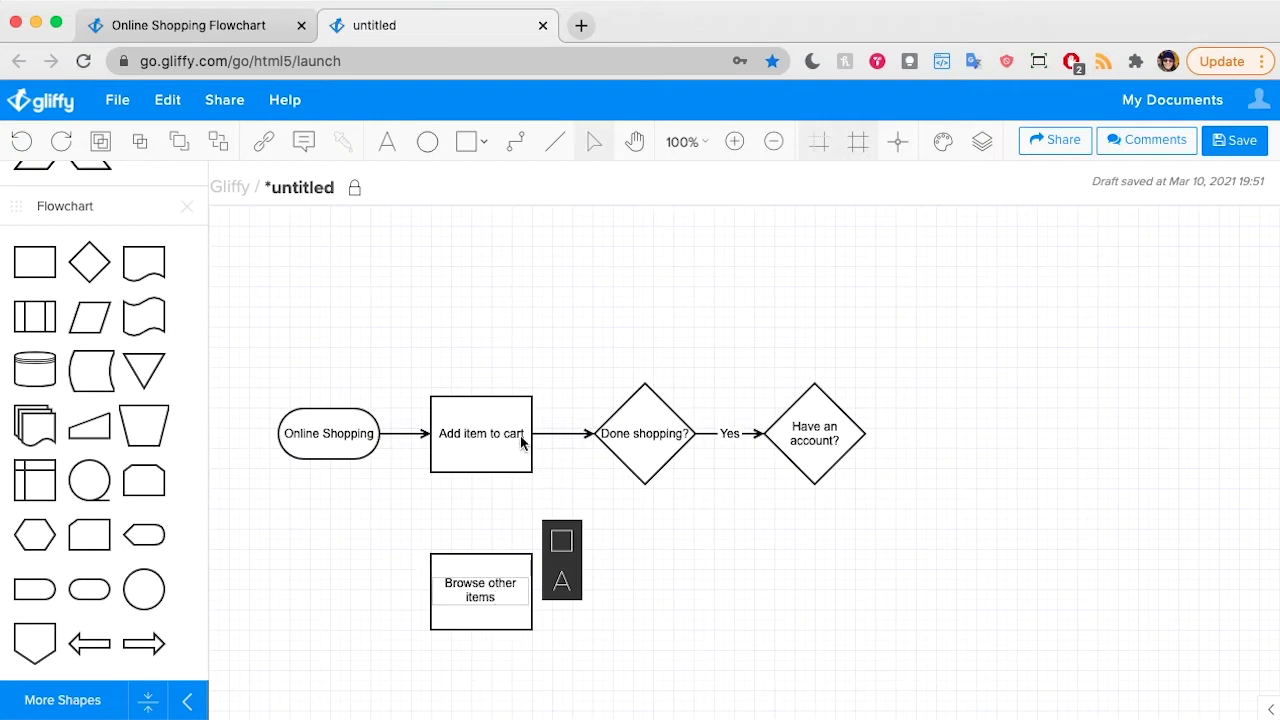
click(483, 277)
Connect the bottom of the Done shopping? diamond to the right side of Browse other items and label the connector "No".
click(515, 141)
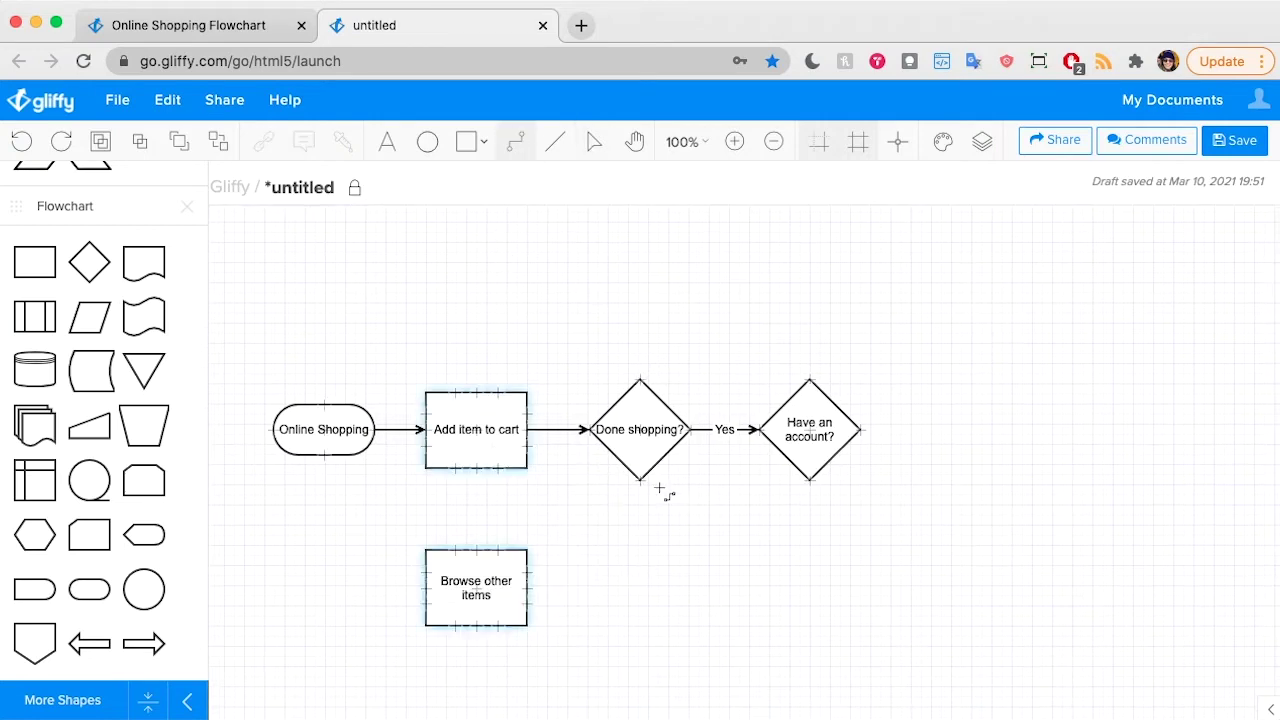
drag(640, 480, 527, 589)
double_click(577, 597)
text(No)
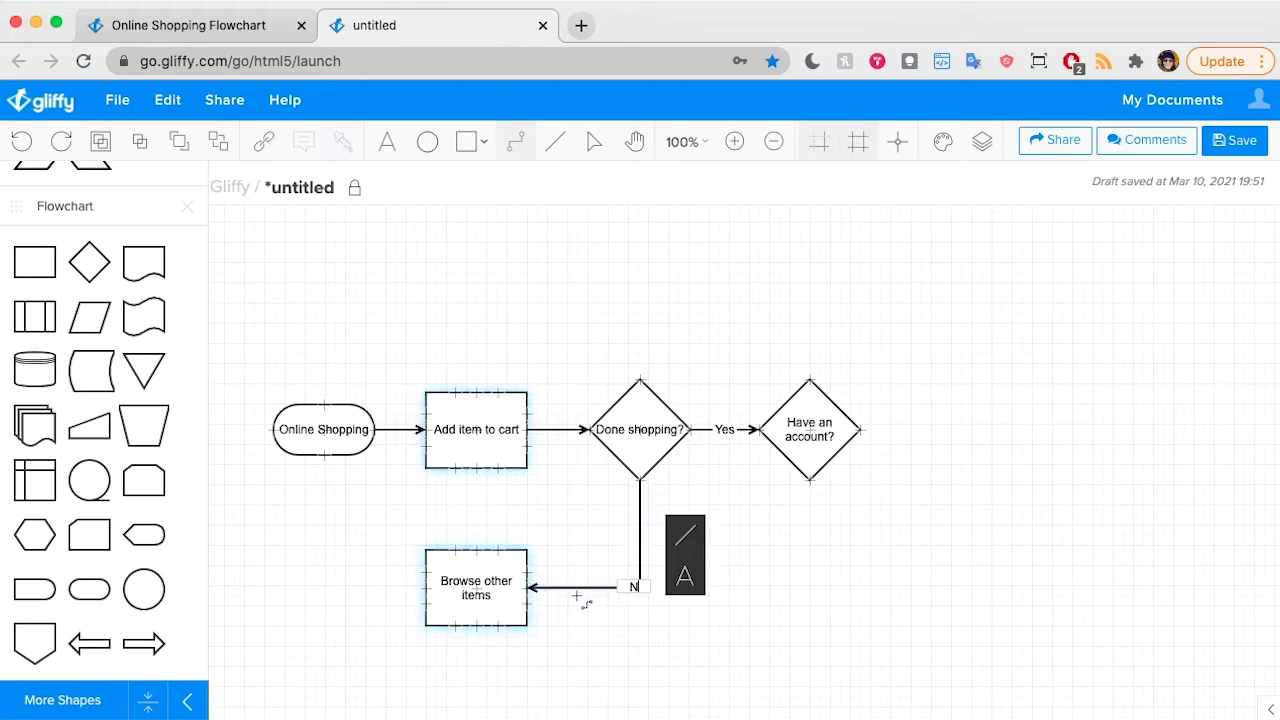
click(593, 142)
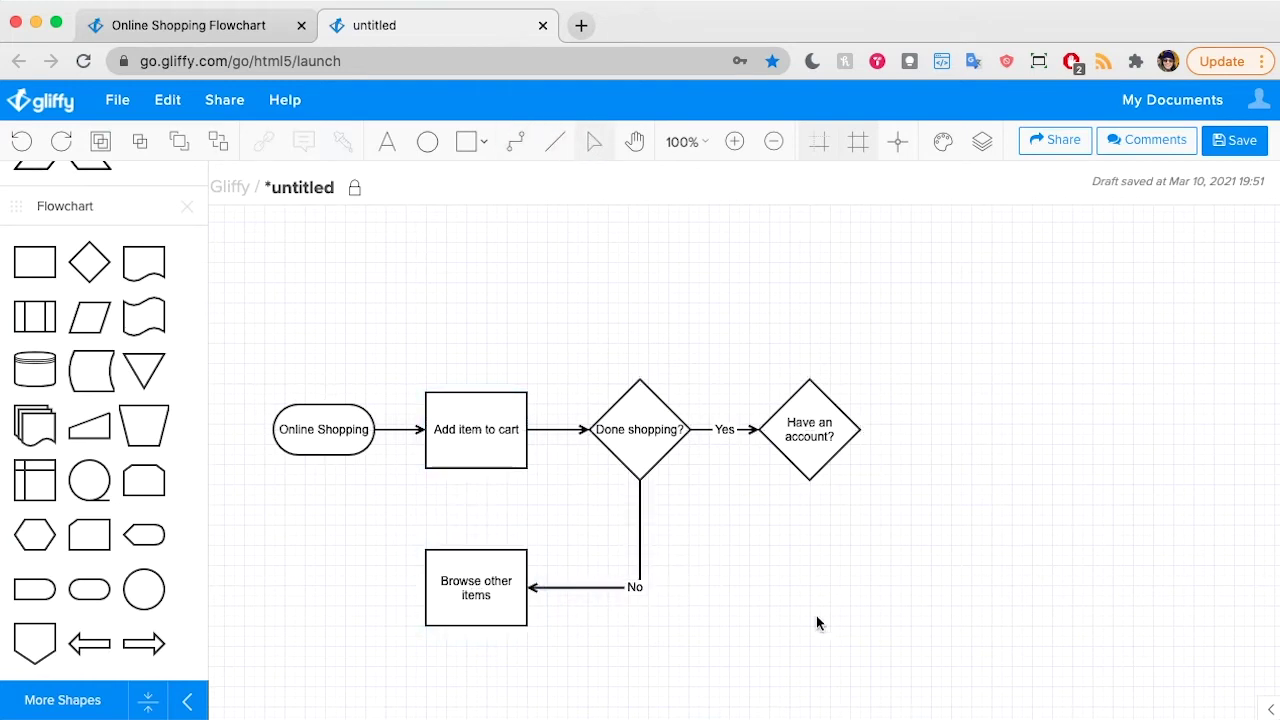
Move the "No" label from the connector's corner up to the middle of its vertical segment.
click(640, 588)
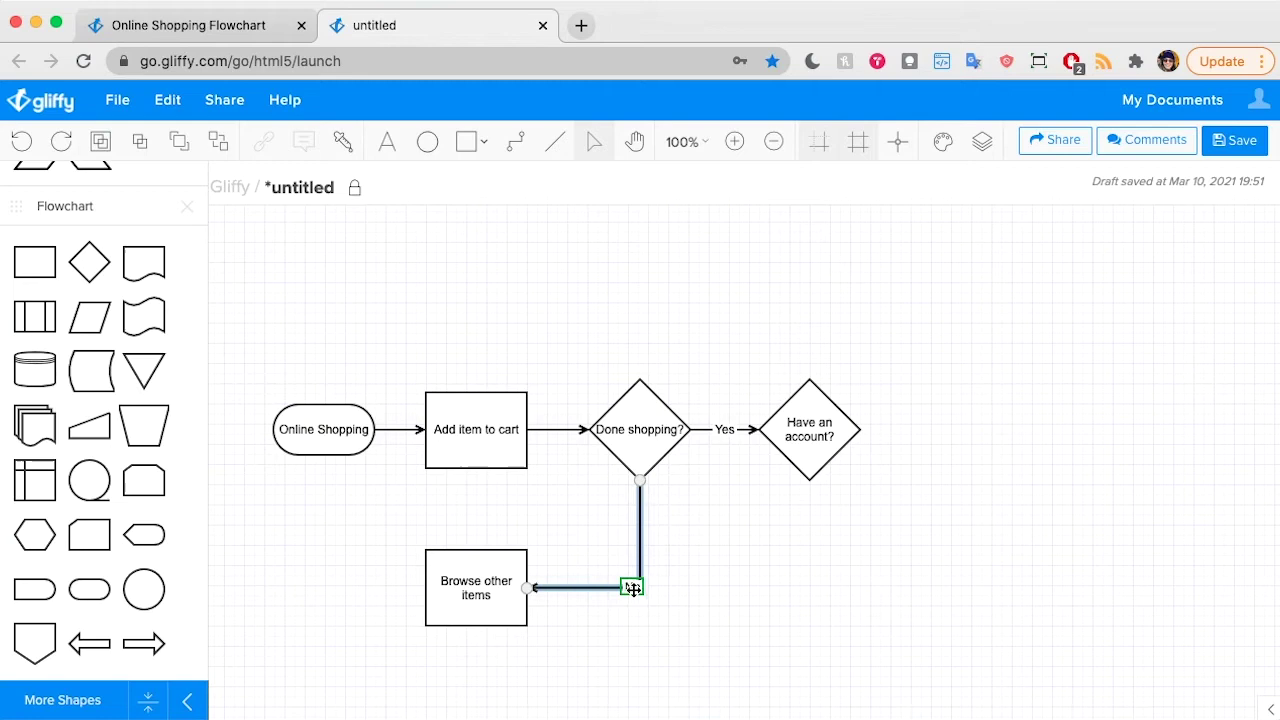
drag(640, 588, 641, 532)
click(778, 557)
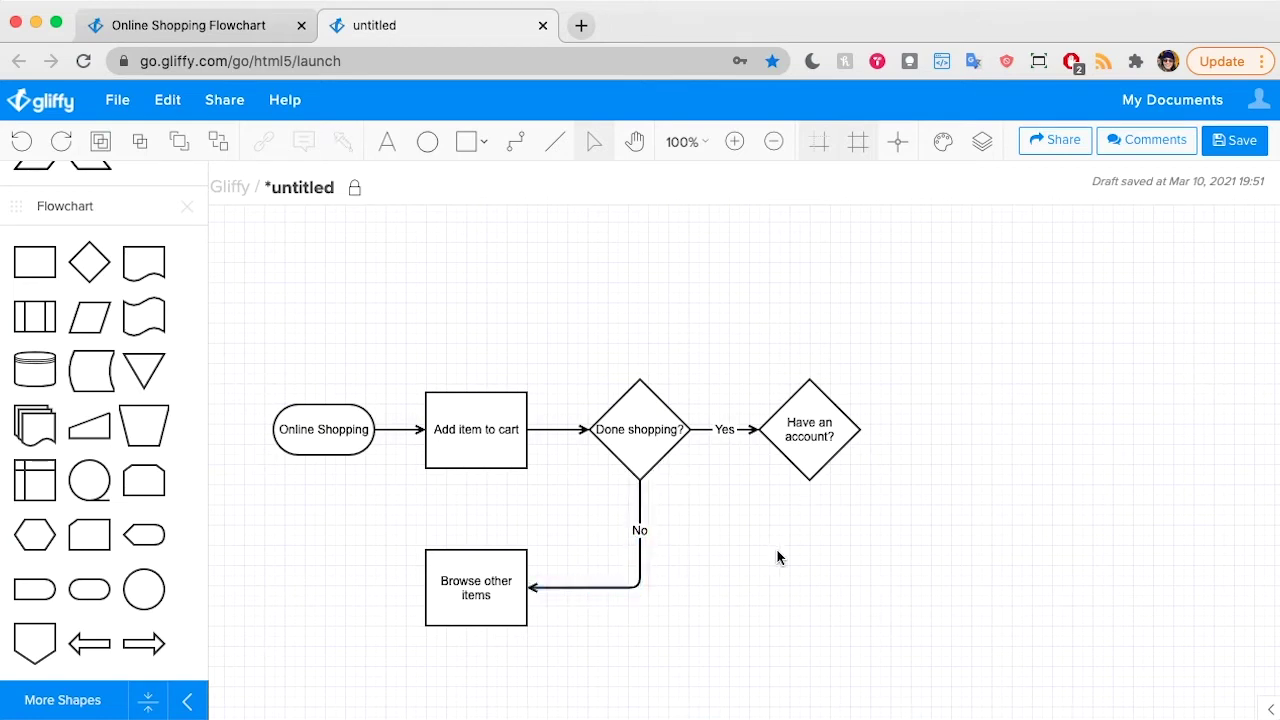
Draw a connector from the top of Browse other items up to the bottom of Add item to cart.
click(514, 141)
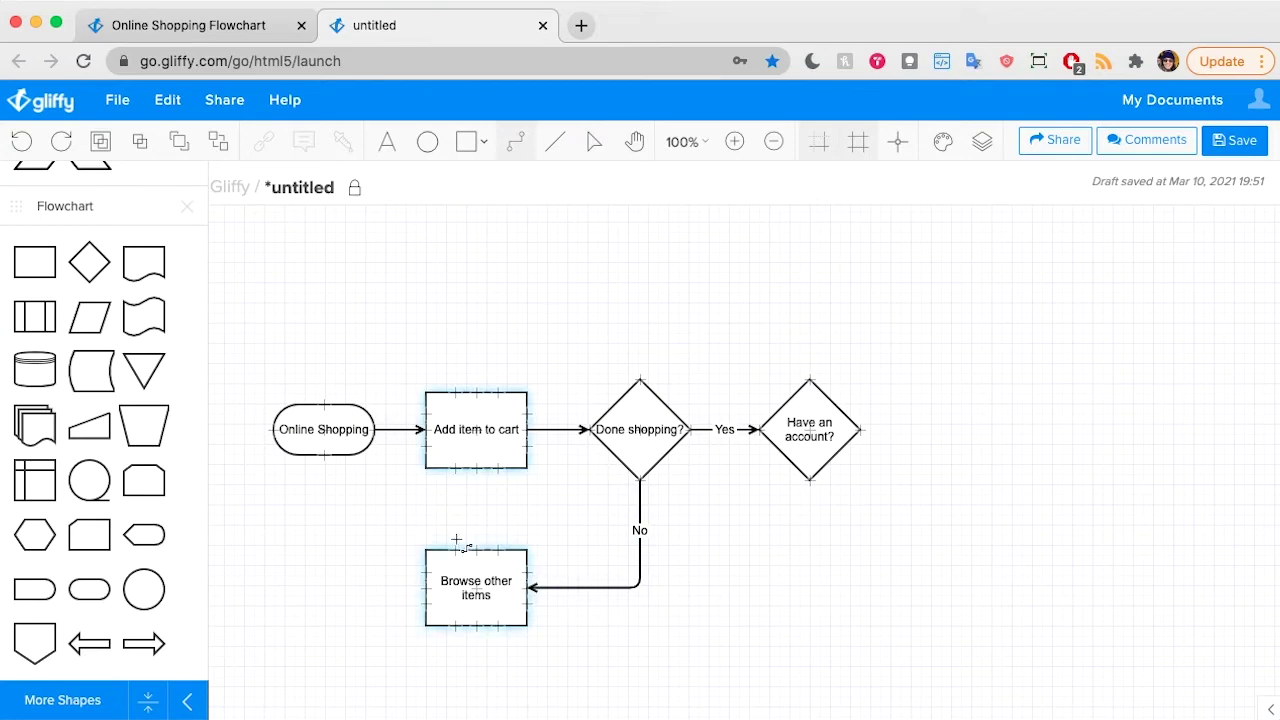
drag(477, 550, 477, 470)
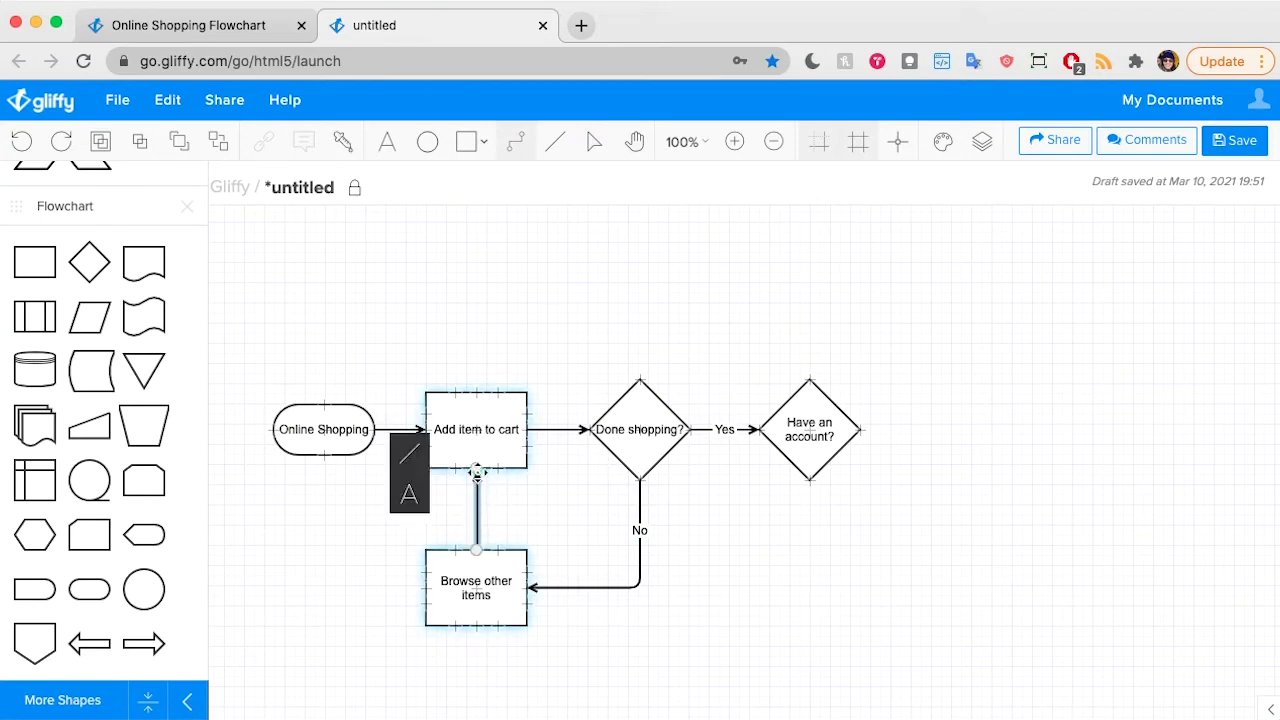
click(594, 141)
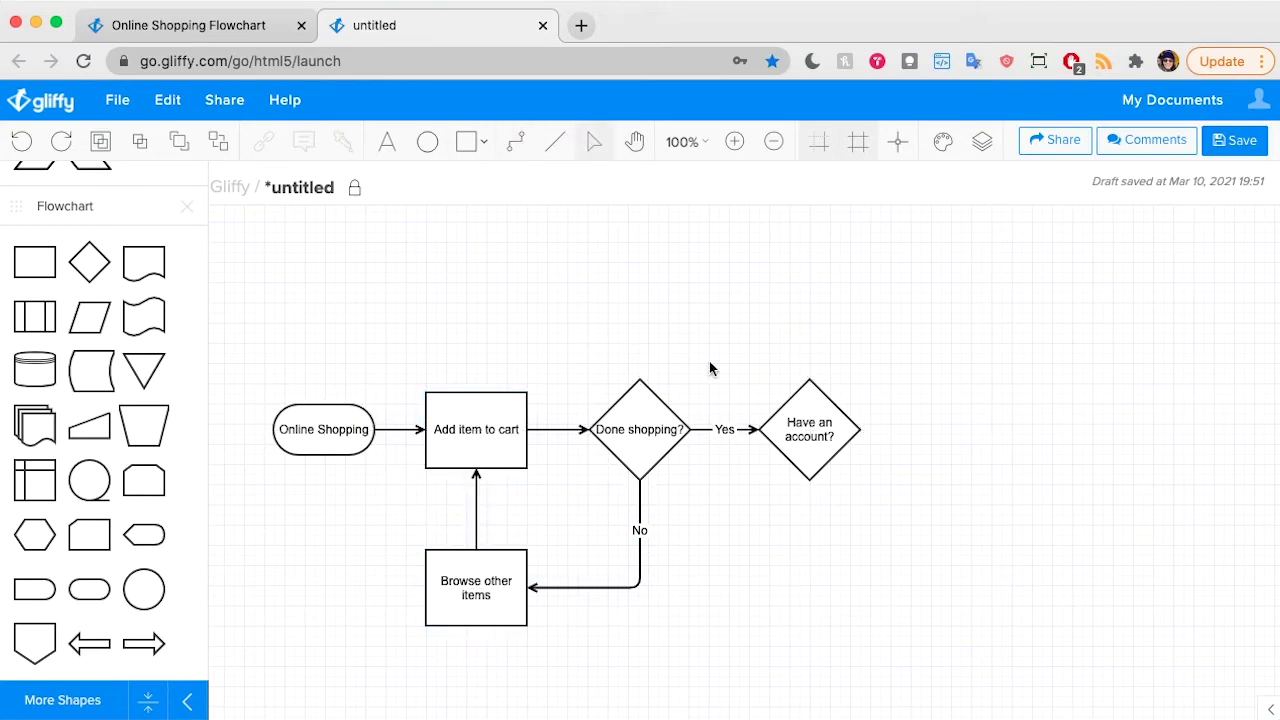
Add a process rectangle labelled "Enter login credentials" above the Have an account? diamond and connect the diamond's top to it with a "Yes" connector.
scroll(826, 487, right, 5)
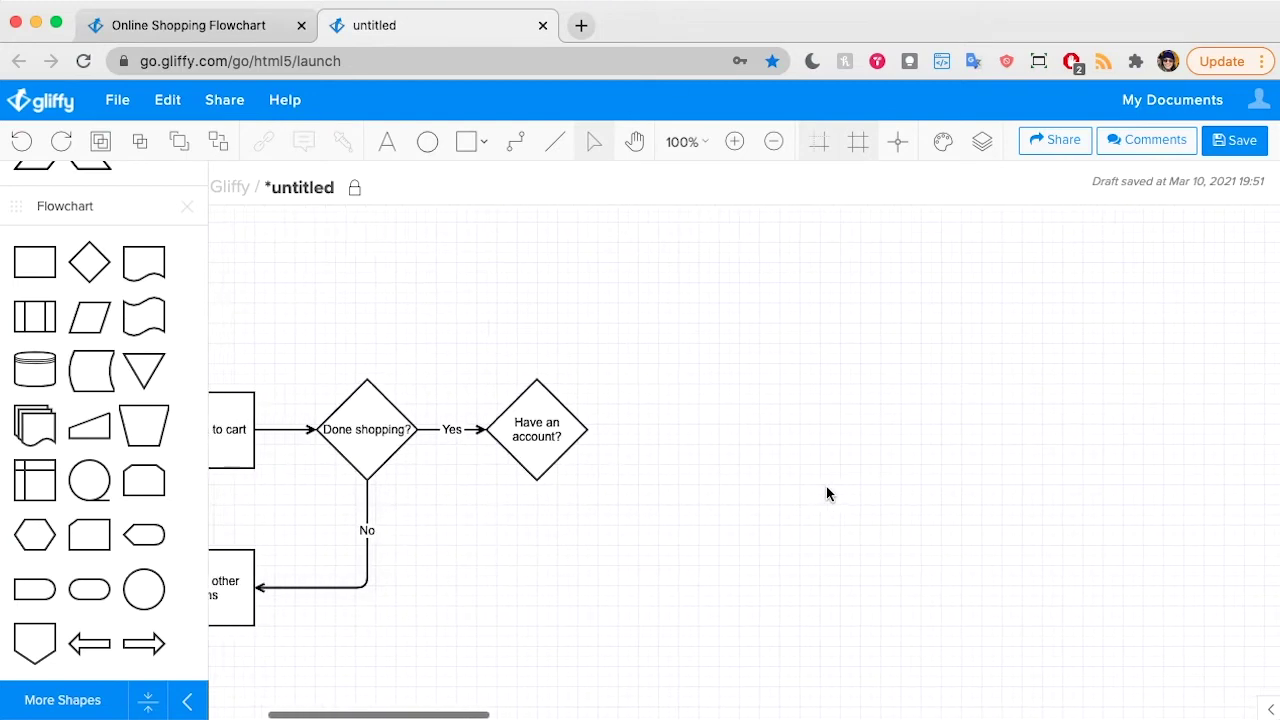
scroll(796, 484, left, 5)
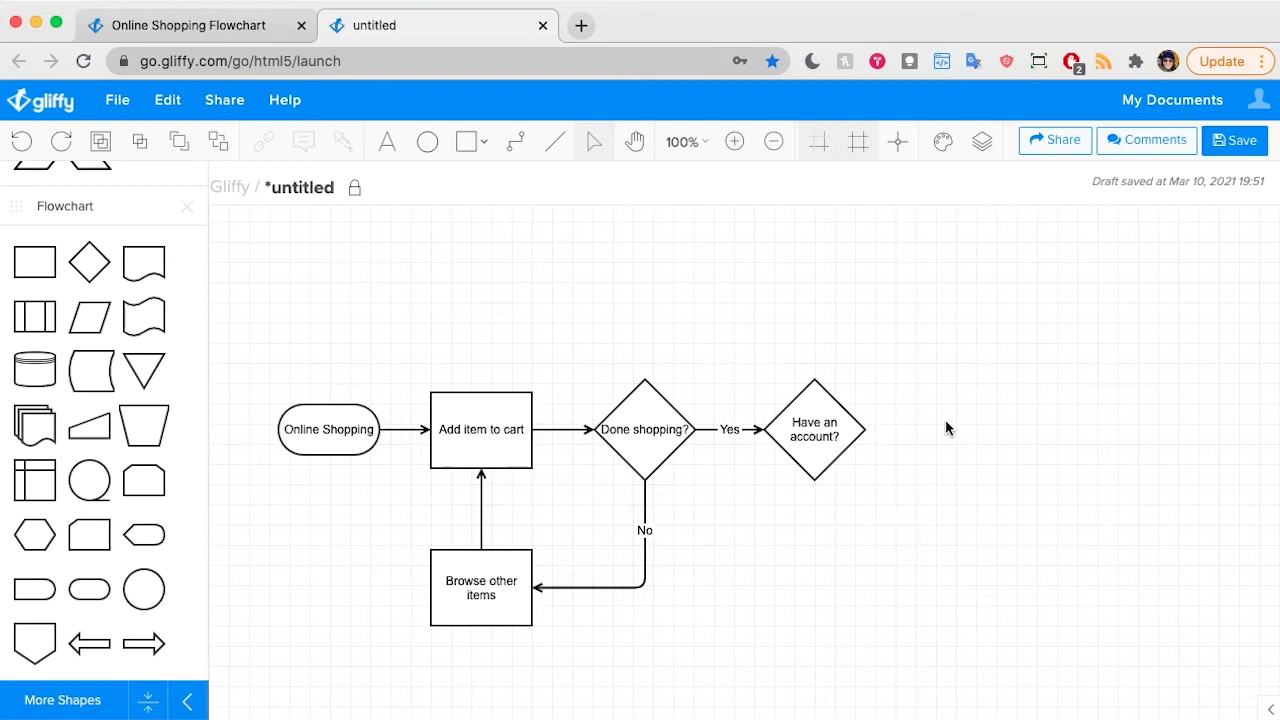
scroll(947, 428, down, 1)
scroll(1000, 395, up, 1)
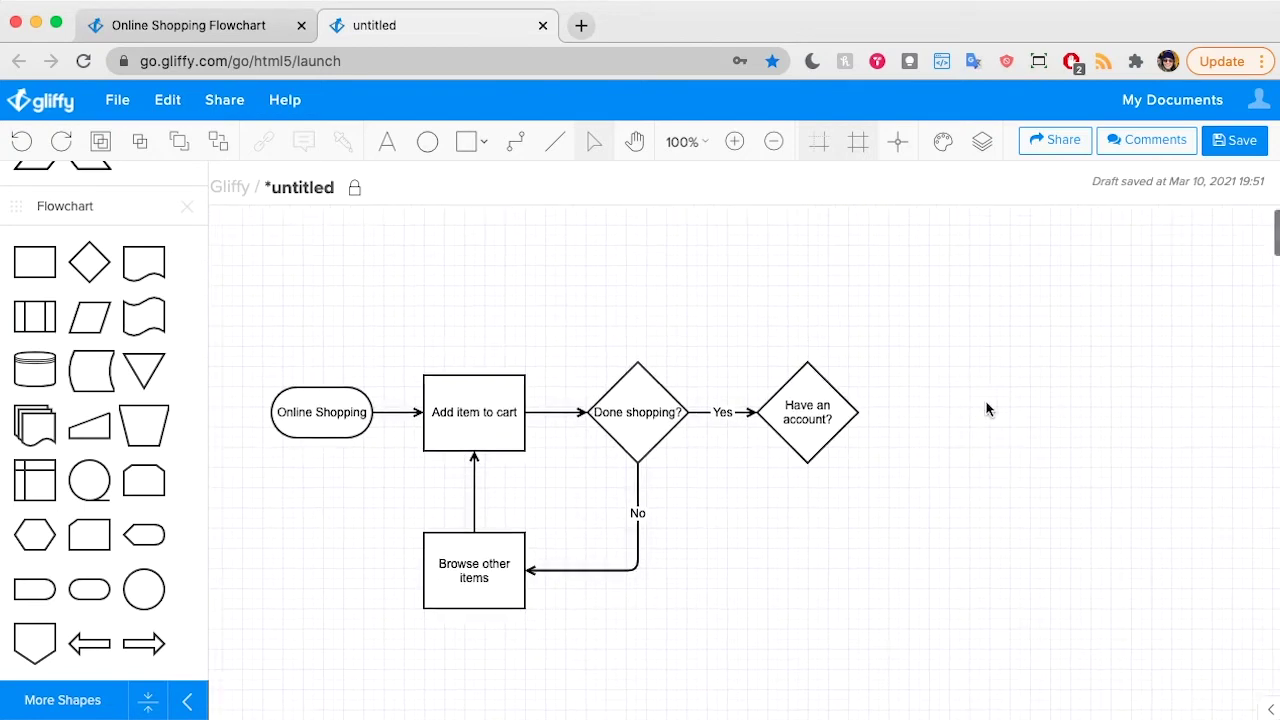
scroll(999, 398, right, 1)
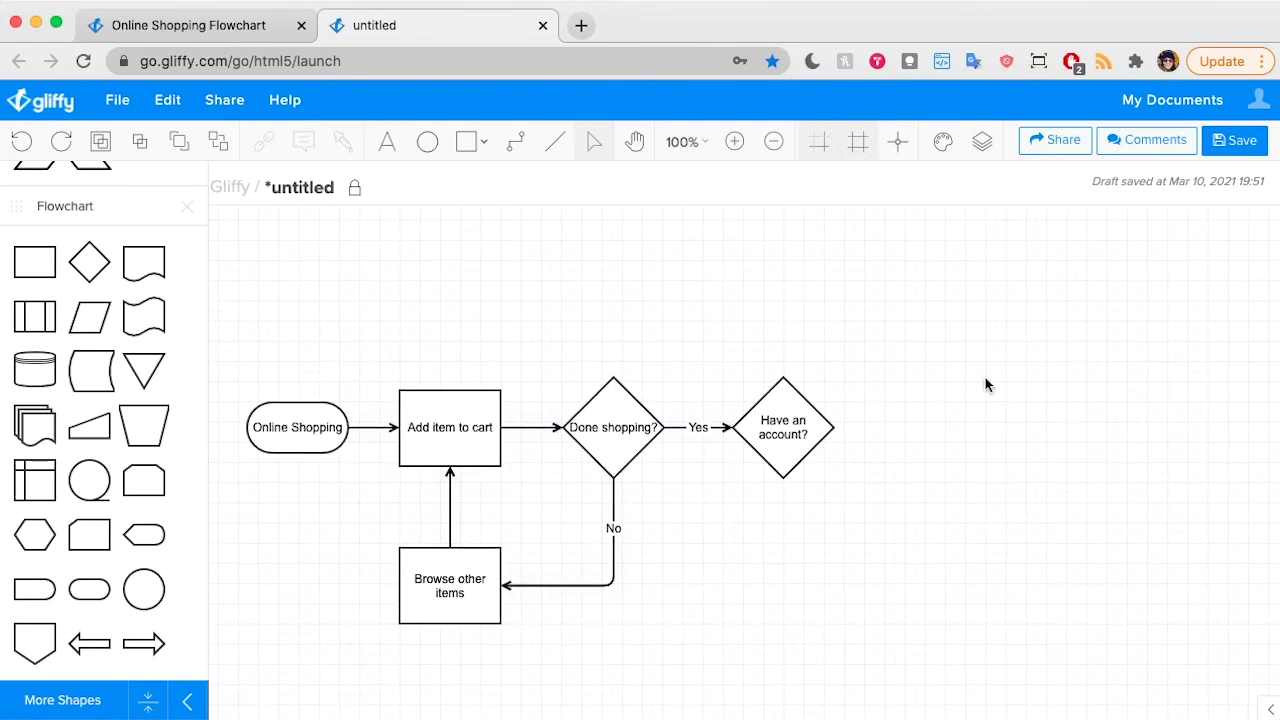
drag(48, 254, 729, 234)
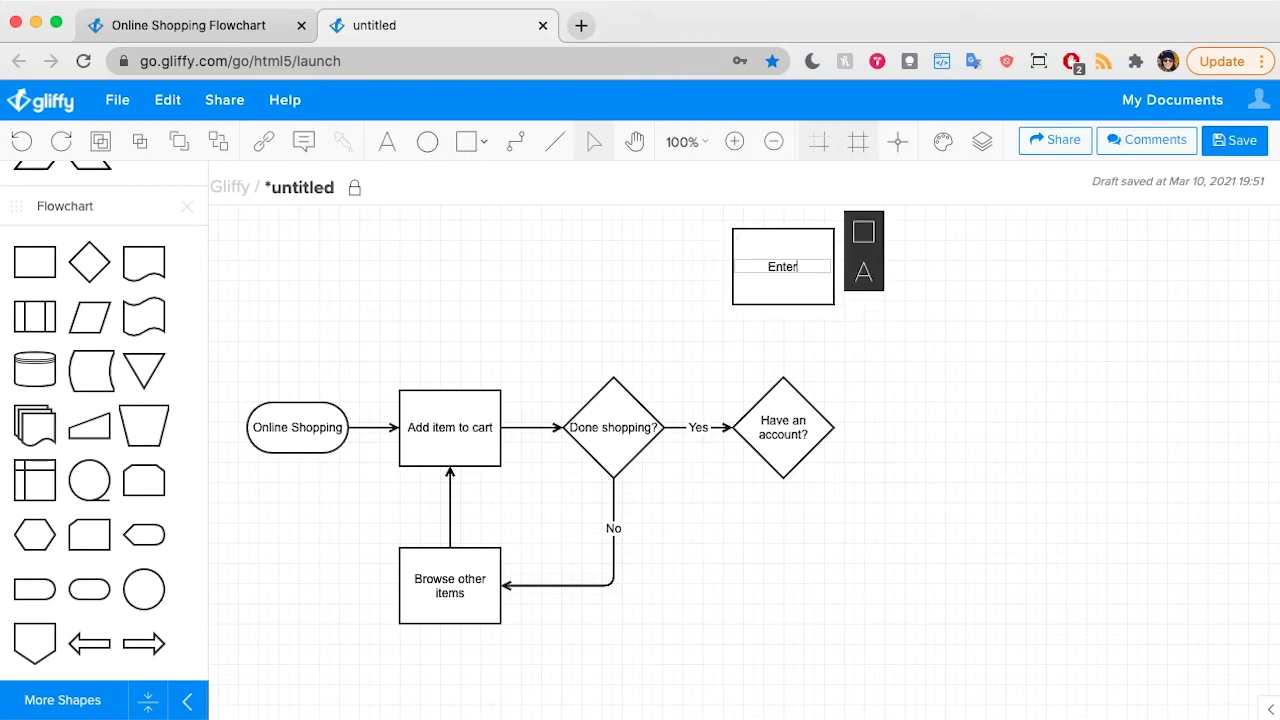
text(Enter login credentials)
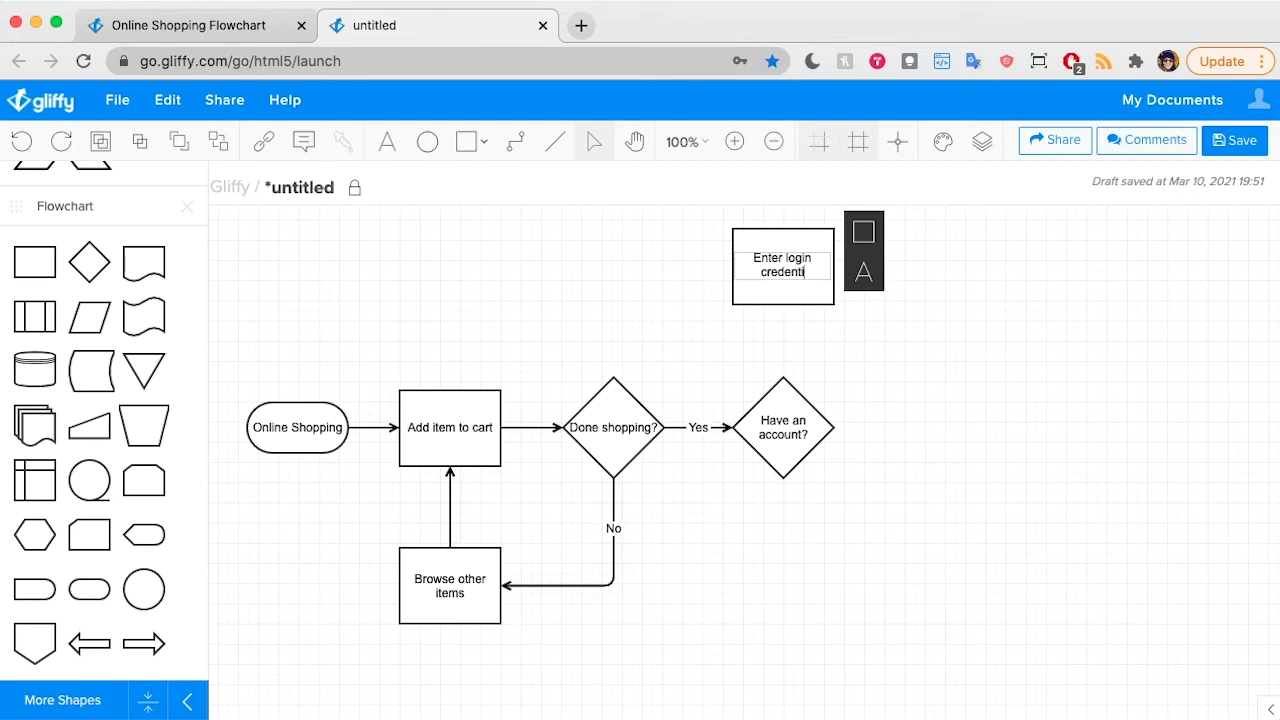
click(975, 334)
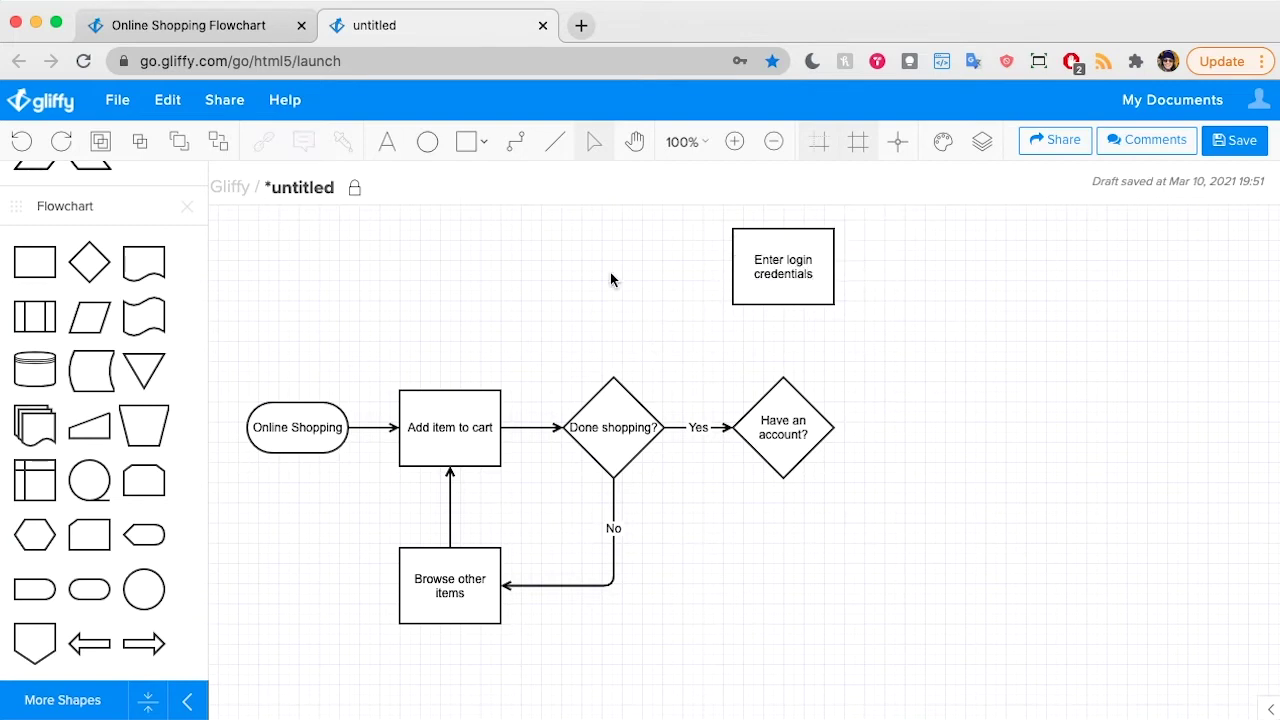
click(515, 141)
drag(783, 378, 783, 305)
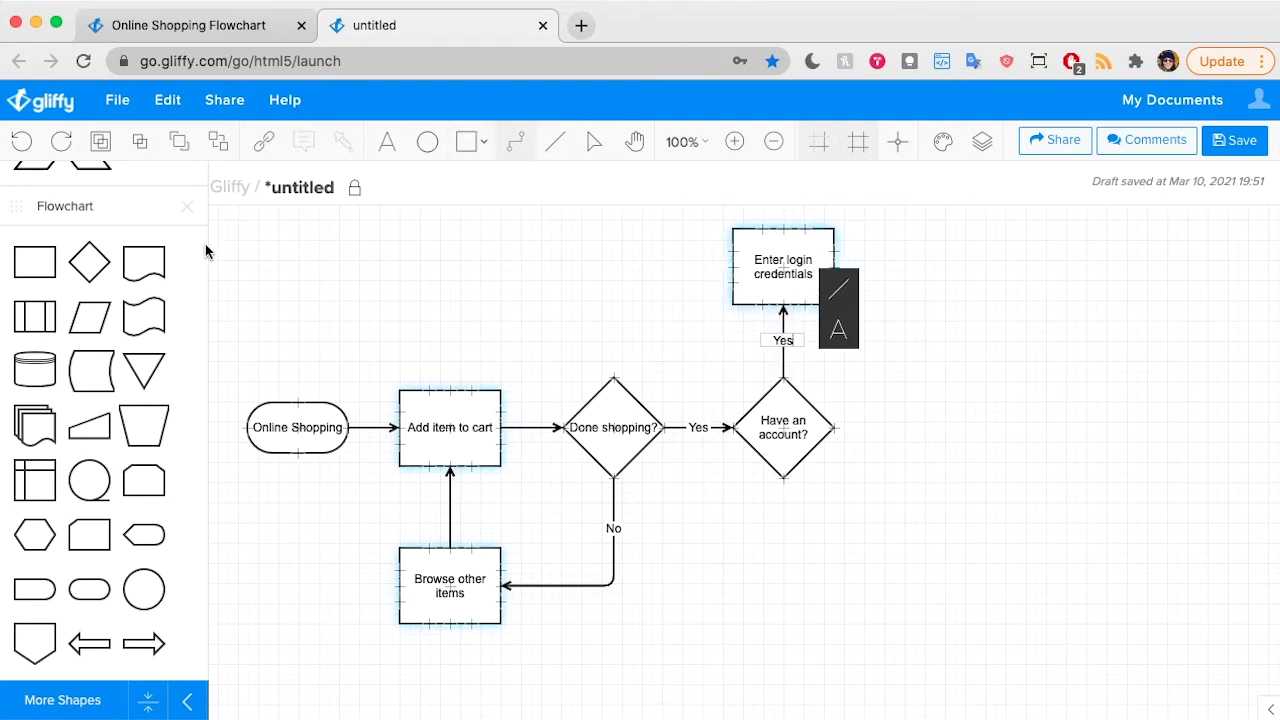
Add a process rectangle labelled "Create an account" below the Have an account? diamond and connect the diamond's bottom to it with a "No" connector.
drag(35, 262, 740, 557)
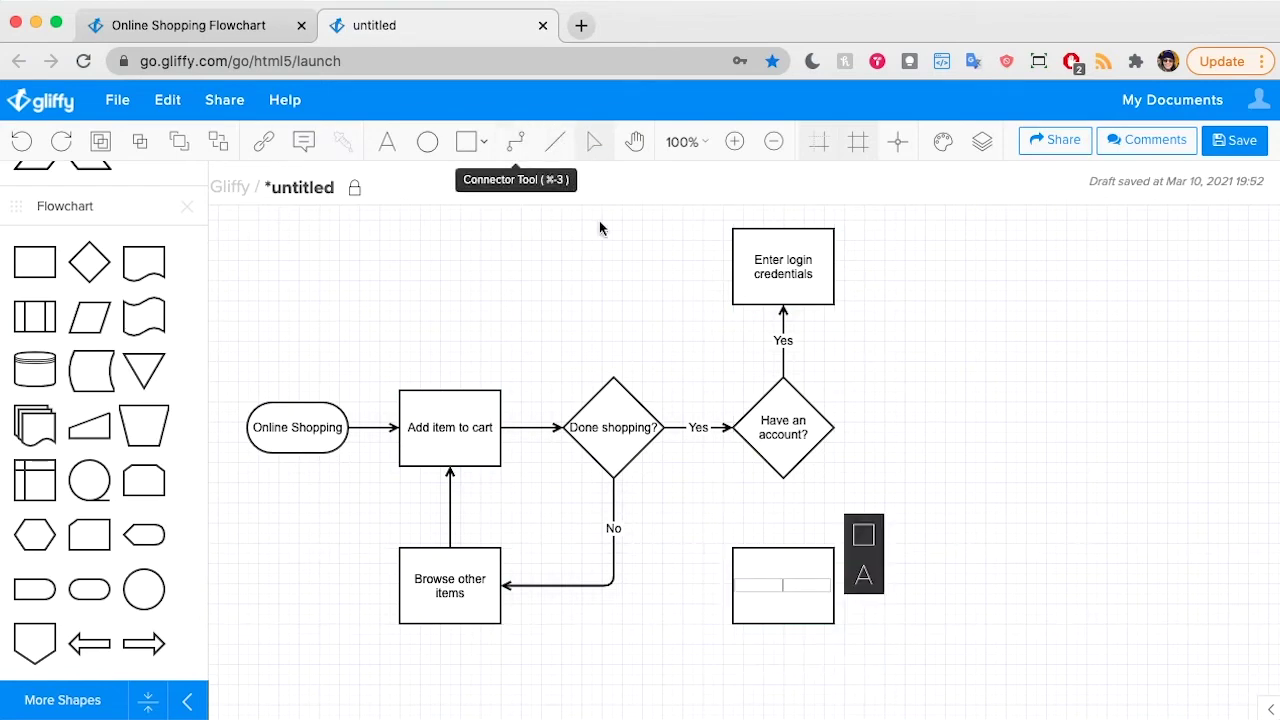
text(Create an account)
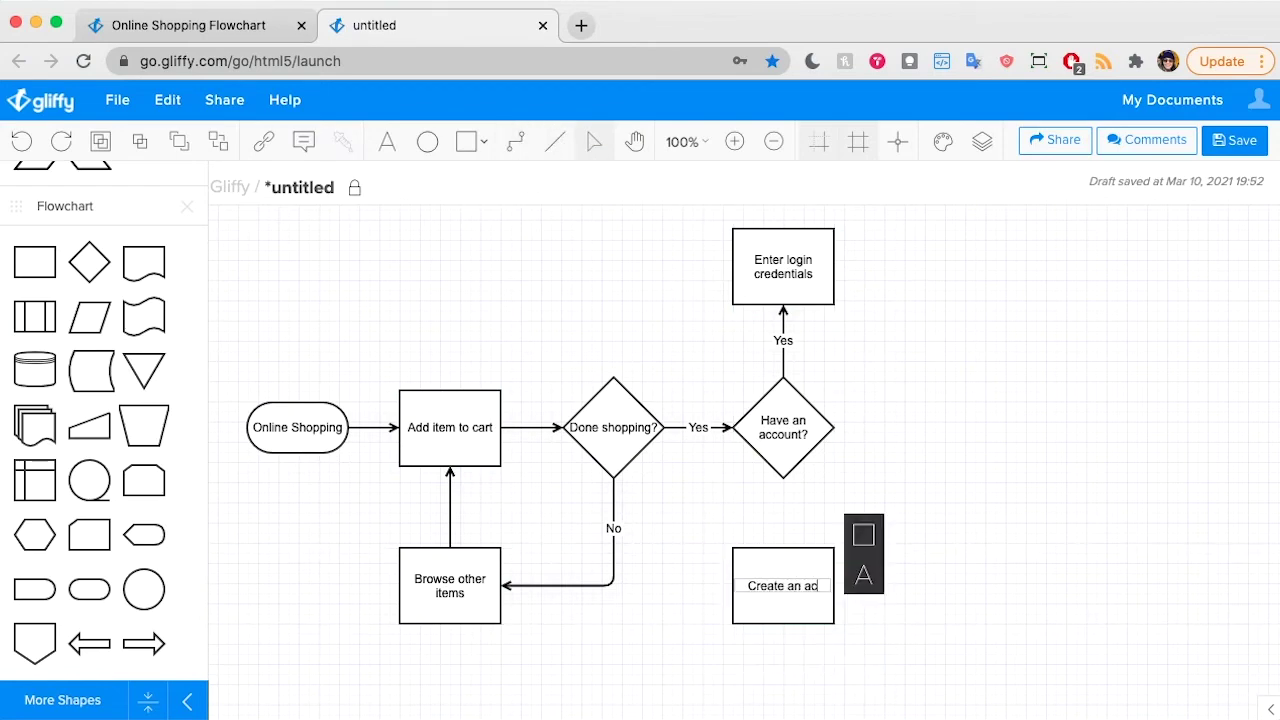
click(509, 146)
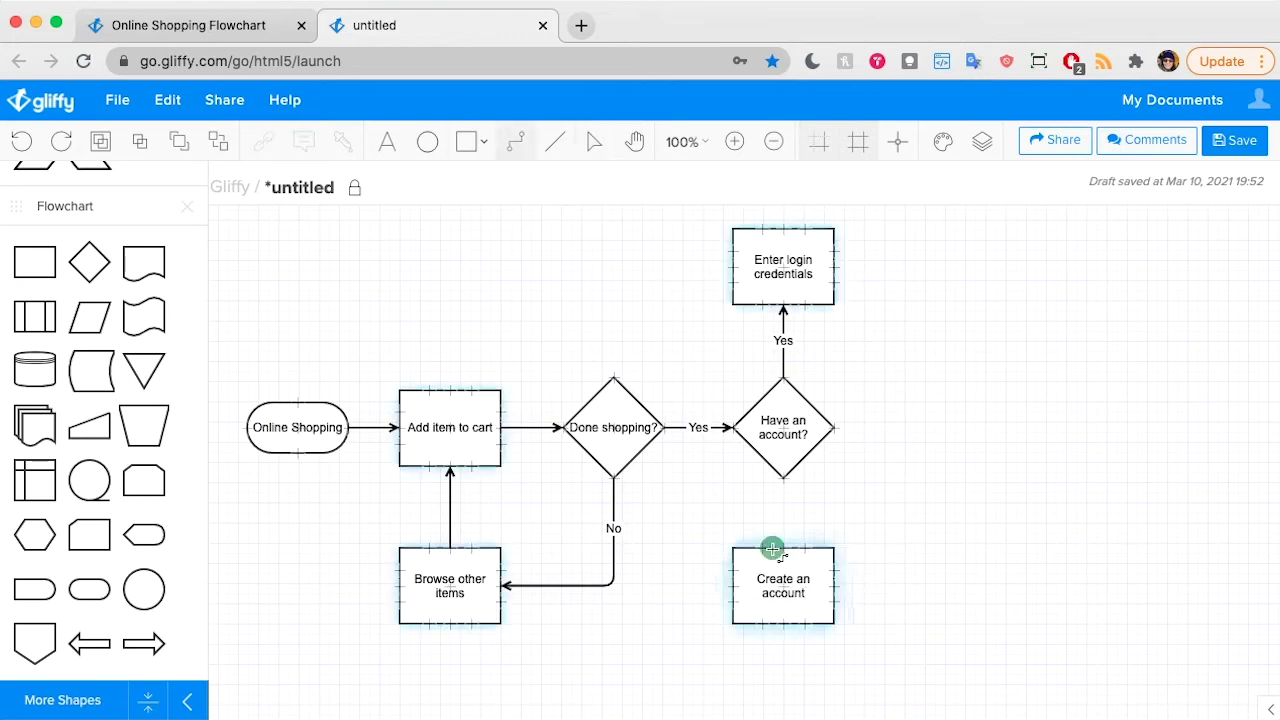
drag(781, 476, 783, 549)
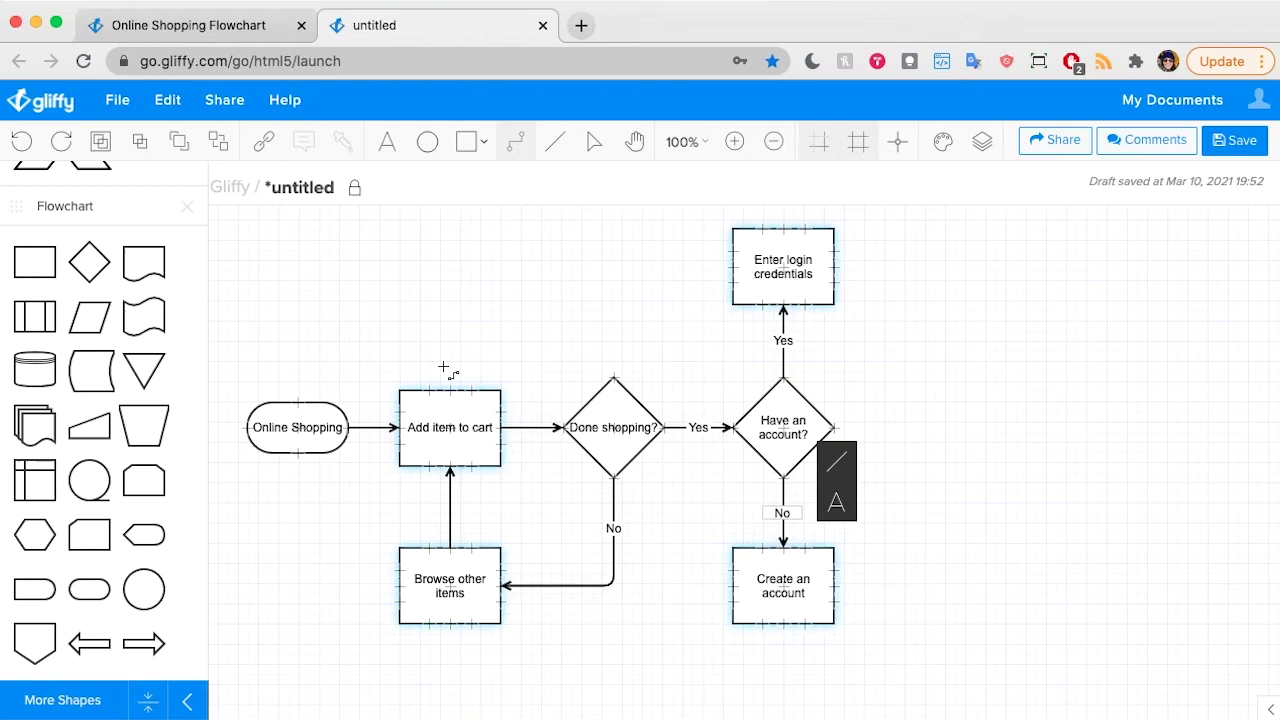
click(551, 289)
Add a process rectangle to the right of Create an account and label it "Enter shipping information".
scroll(550, 290, right, 2)
scroll(550, 292, left, 3)
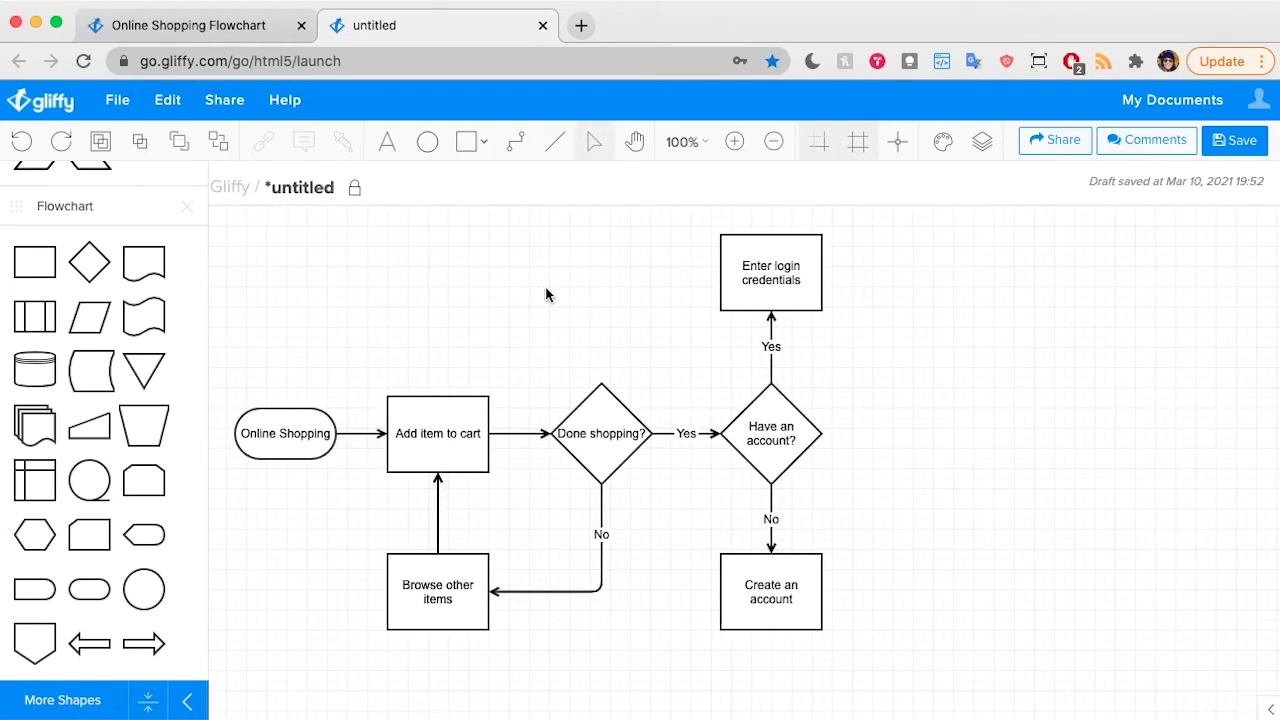
scroll(840, 585, right, 2)
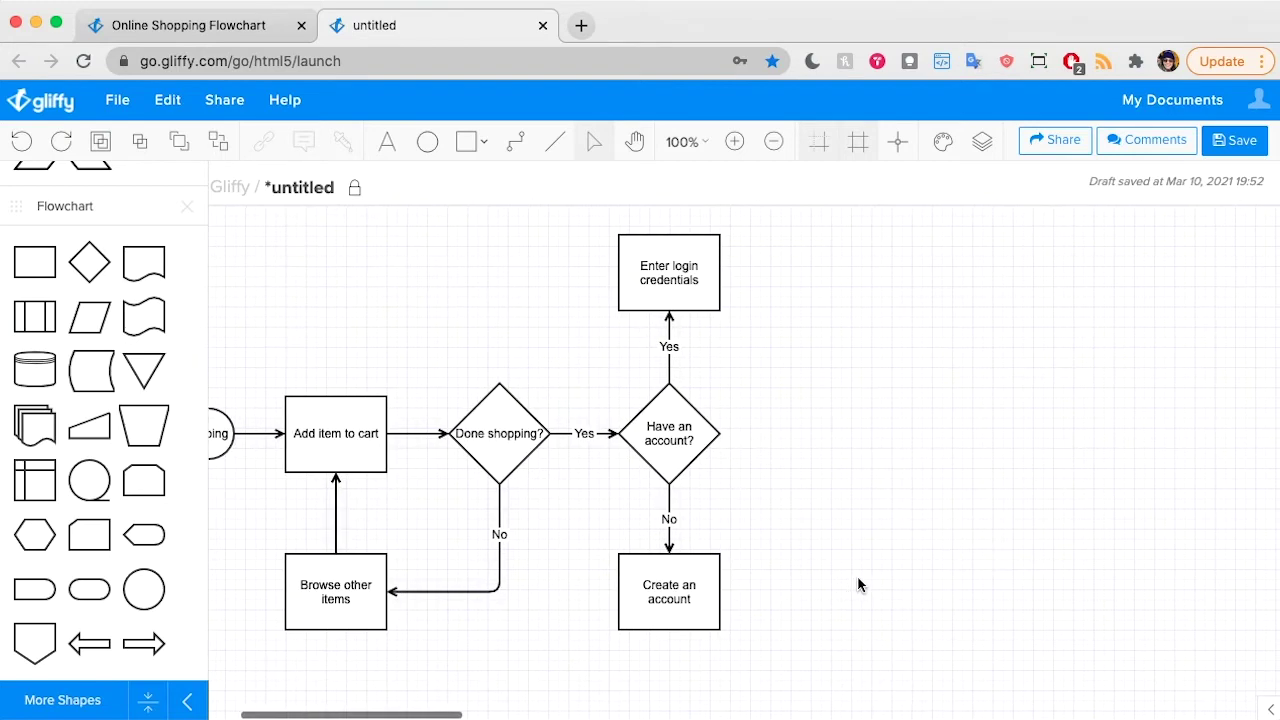
drag(20, 263, 786, 562)
text(Enter shipping information)
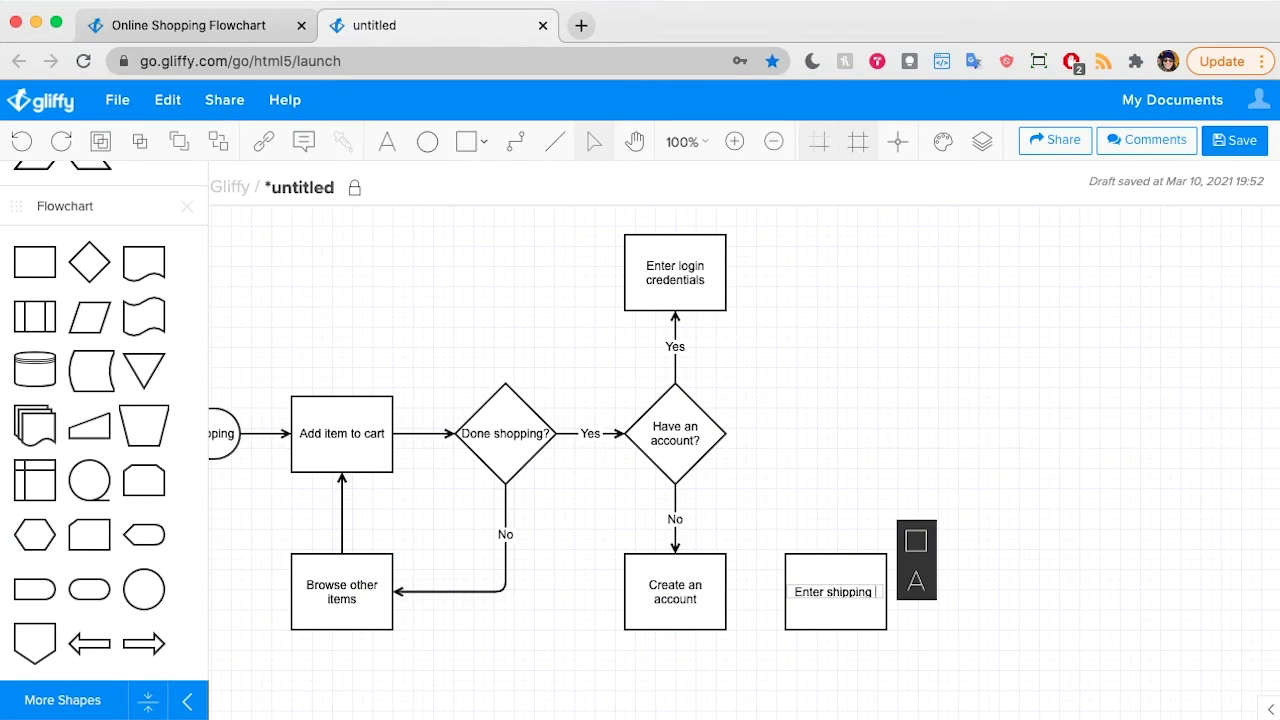
click(784, 491)
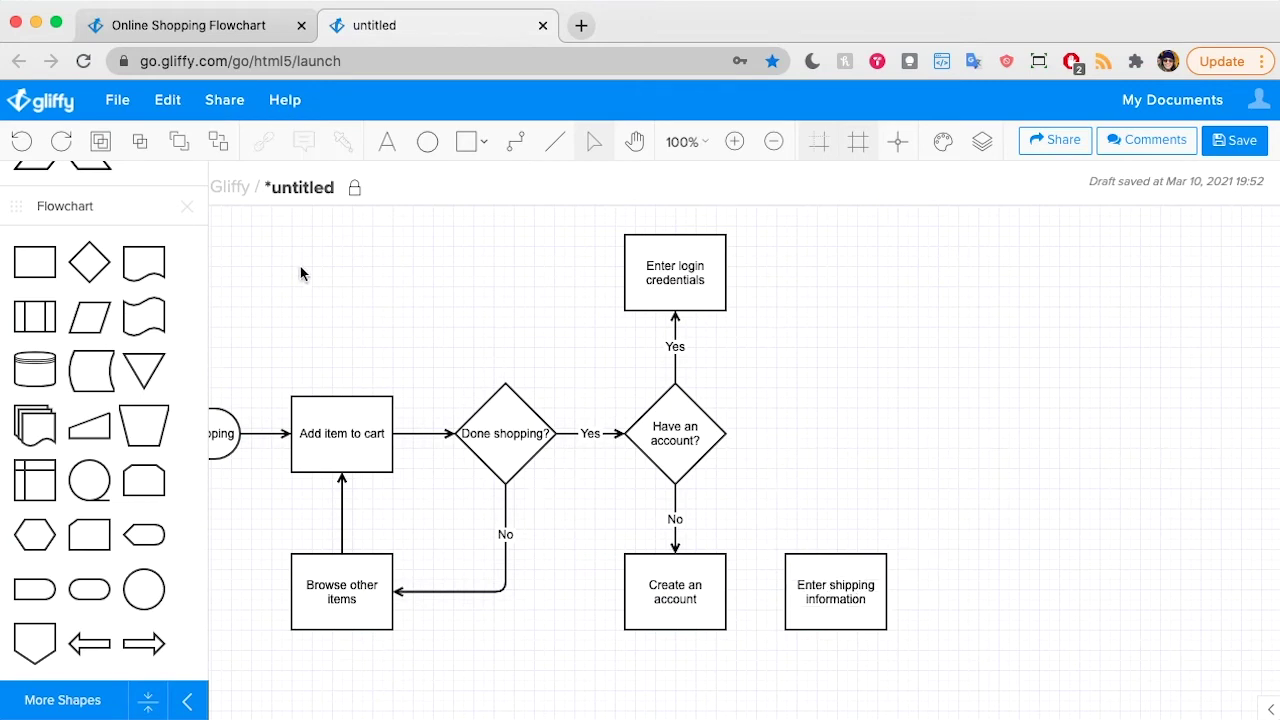
Add a process rectangle to the right of Enter shipping information and label it "Enter billing information".
drag(34, 262, 938, 566)
text(Enter b)
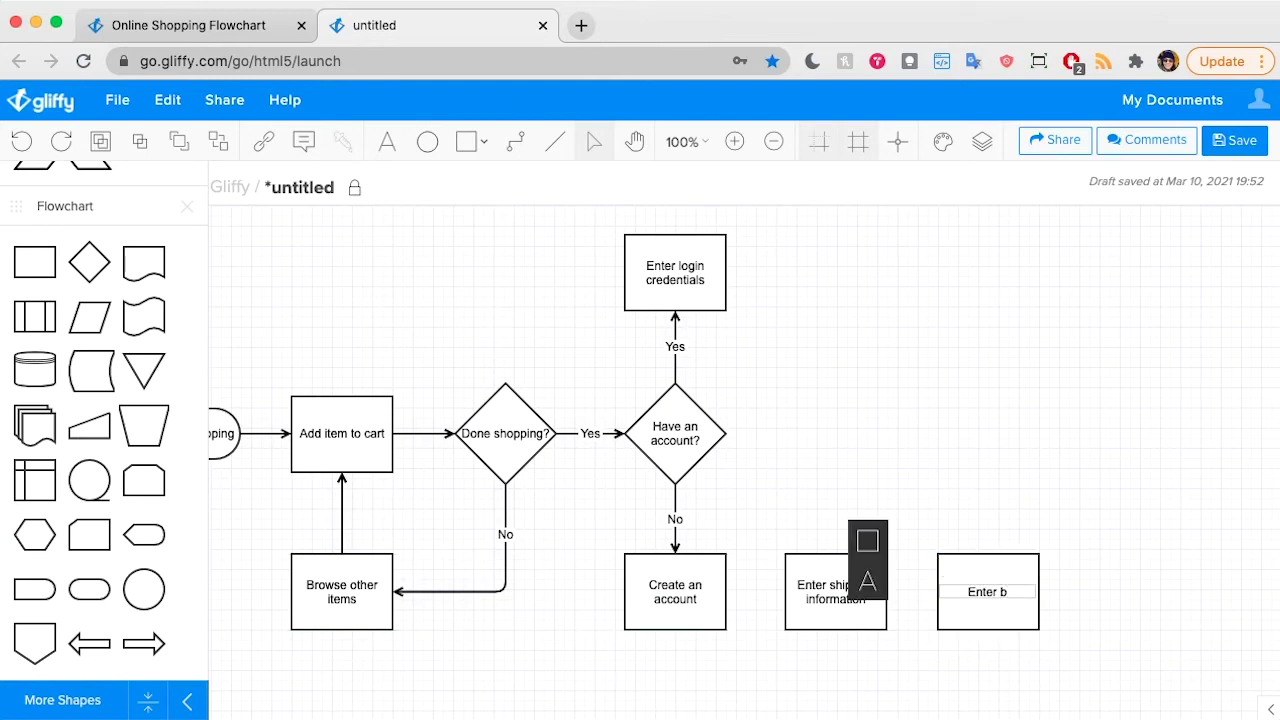
text(illing information)
click(643, 371)
Draw connectors from Create an account to Enter shipping information and from there to Enter billing information.
key(c)
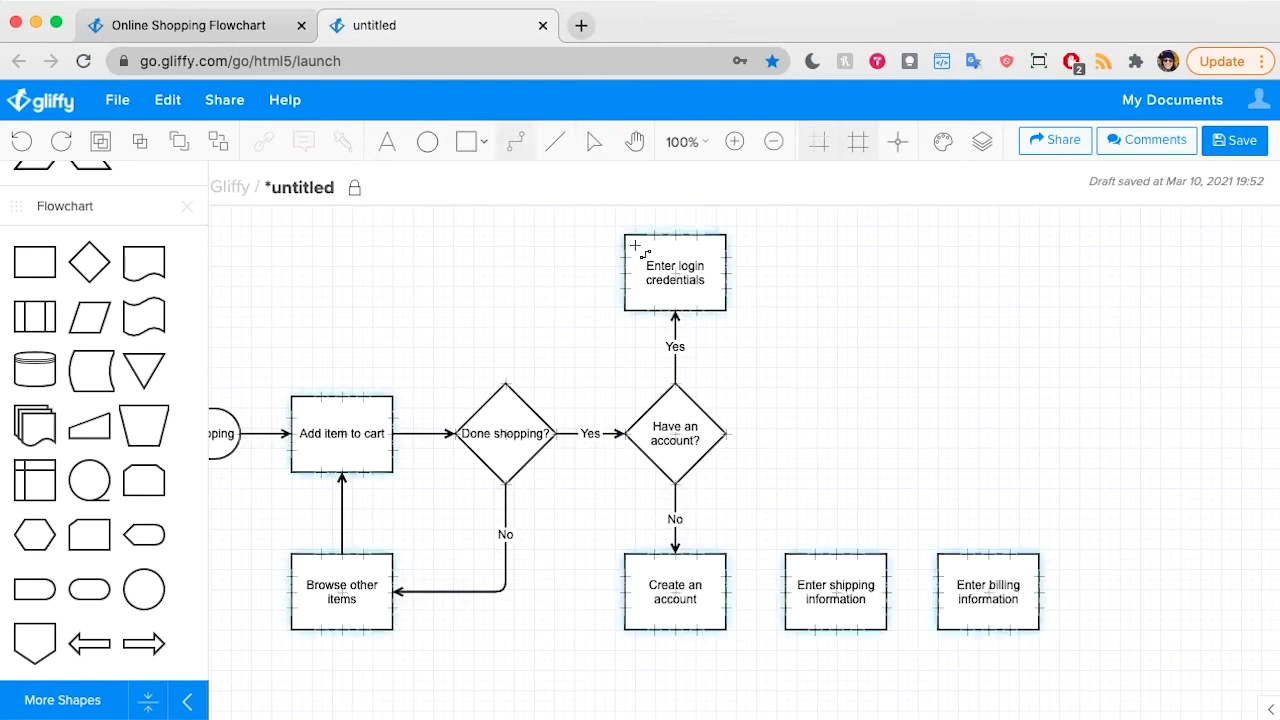
drag(727, 592, 786, 594)
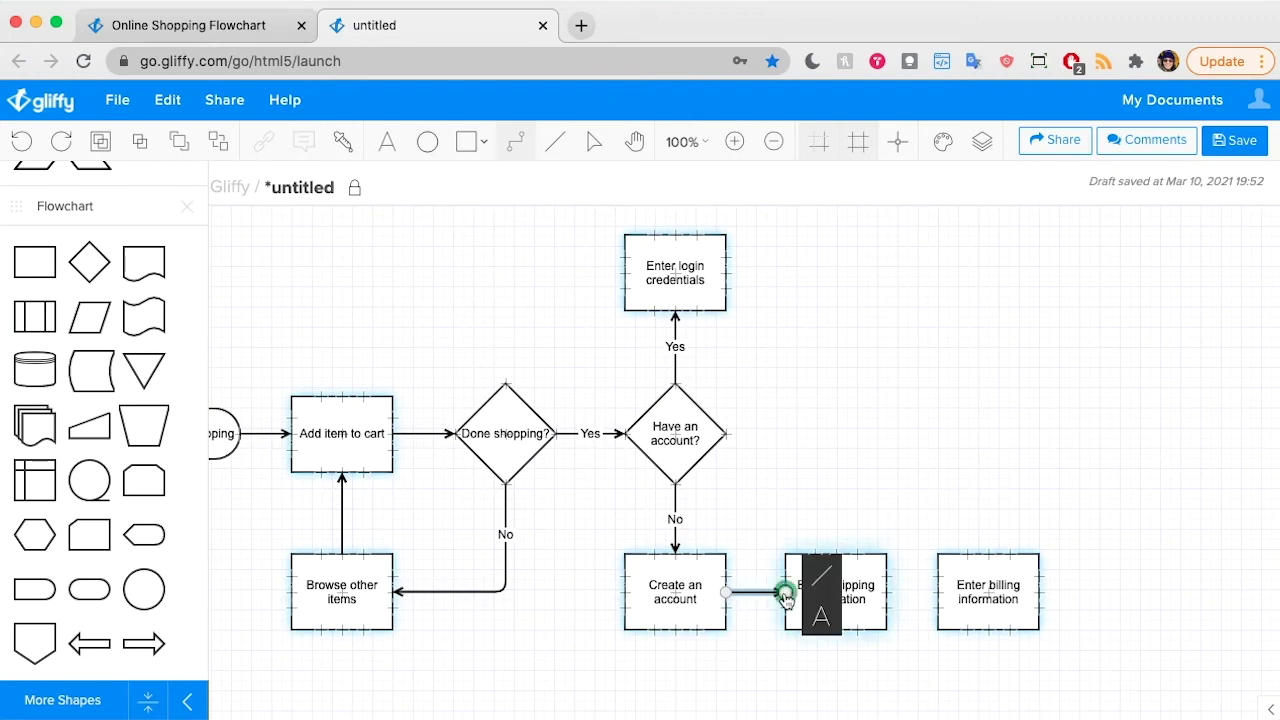
drag(886, 592, 937, 592)
Add a process rectangle labelled "Confirm their order and check out" to the right of Enter billing information and draw a connector from billing to it.
scroll(905, 575, right, 5)
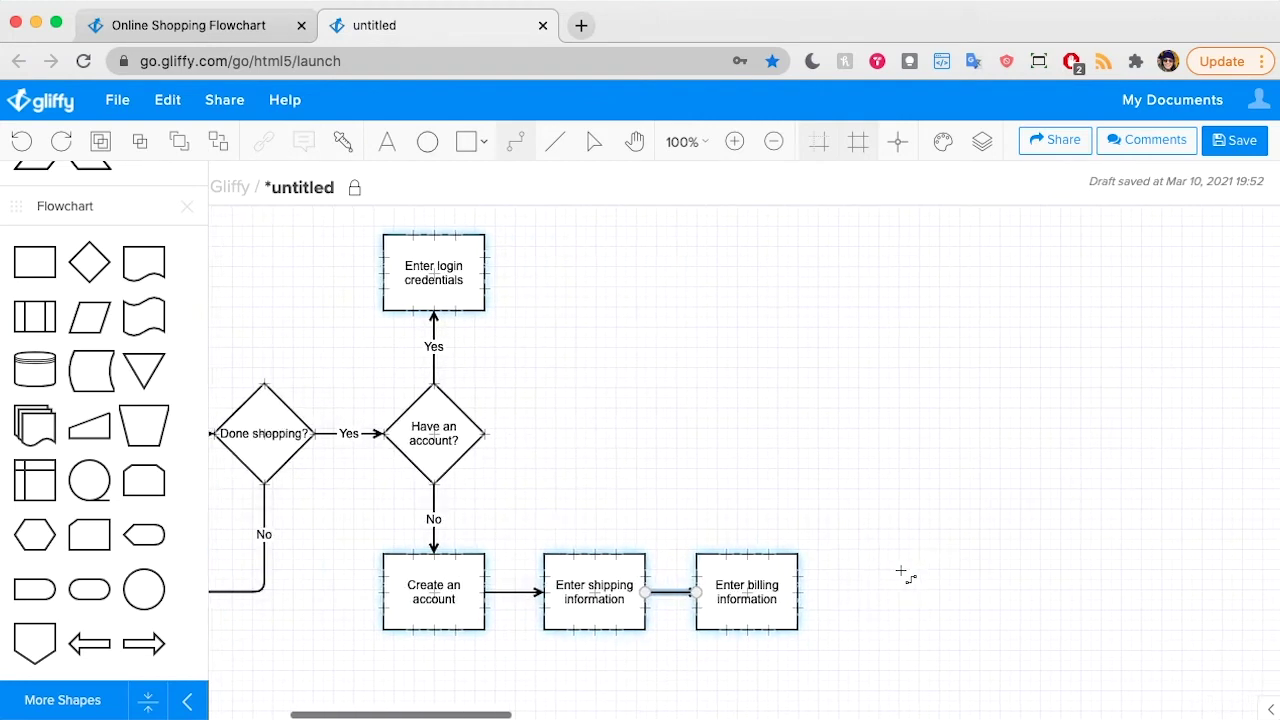
scroll(905, 575, right, 2)
drag(34, 262, 787, 572)
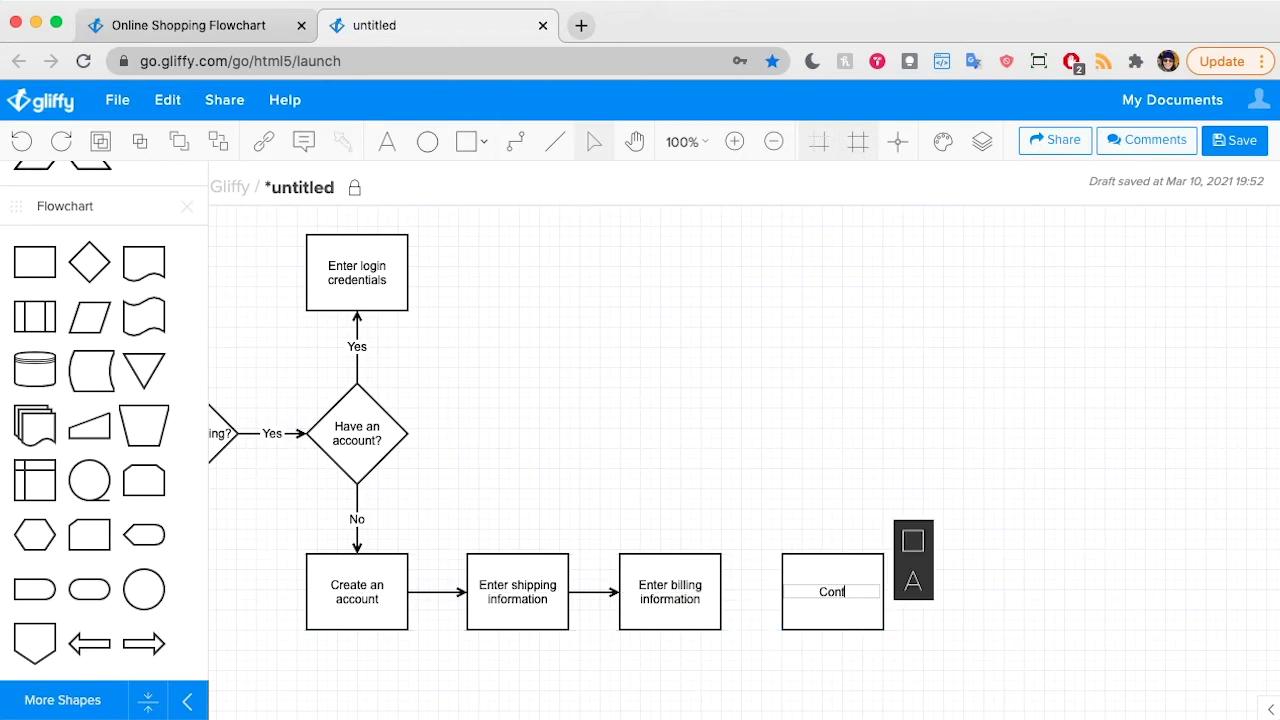
text(Confirm their order an)
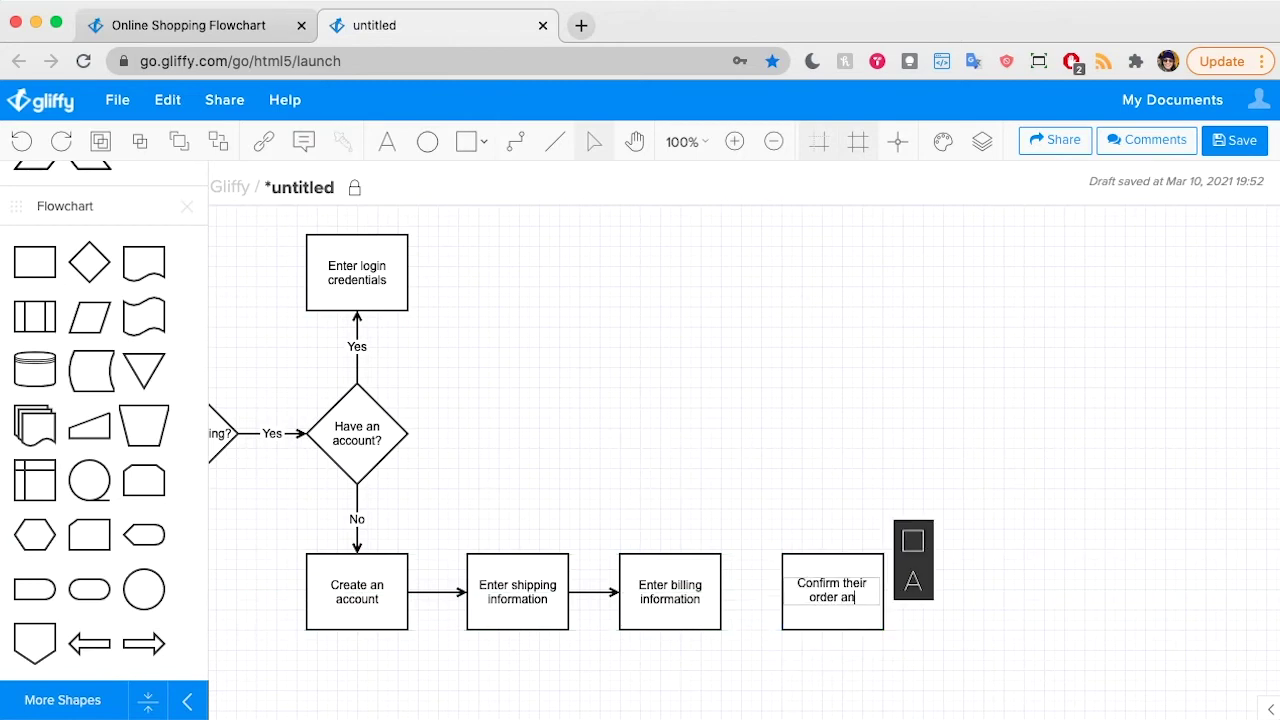
text(d check out)
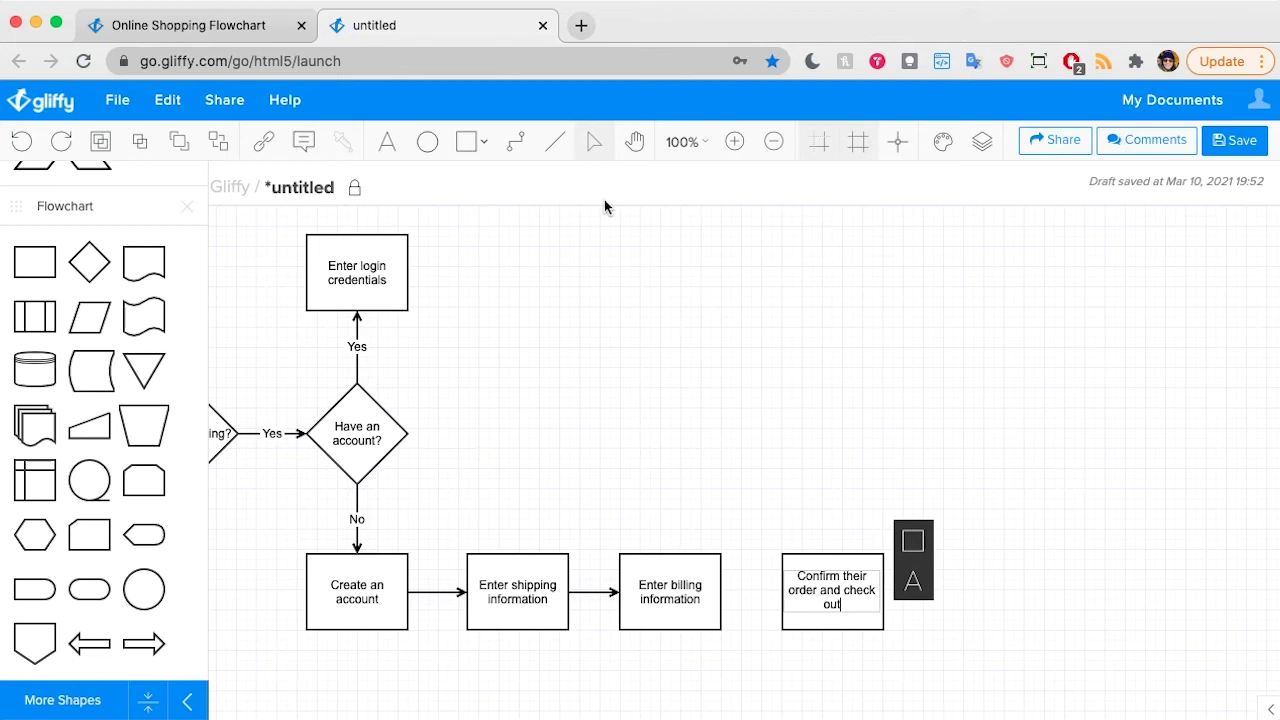
click(809, 514)
drag(723, 591, 783, 592)
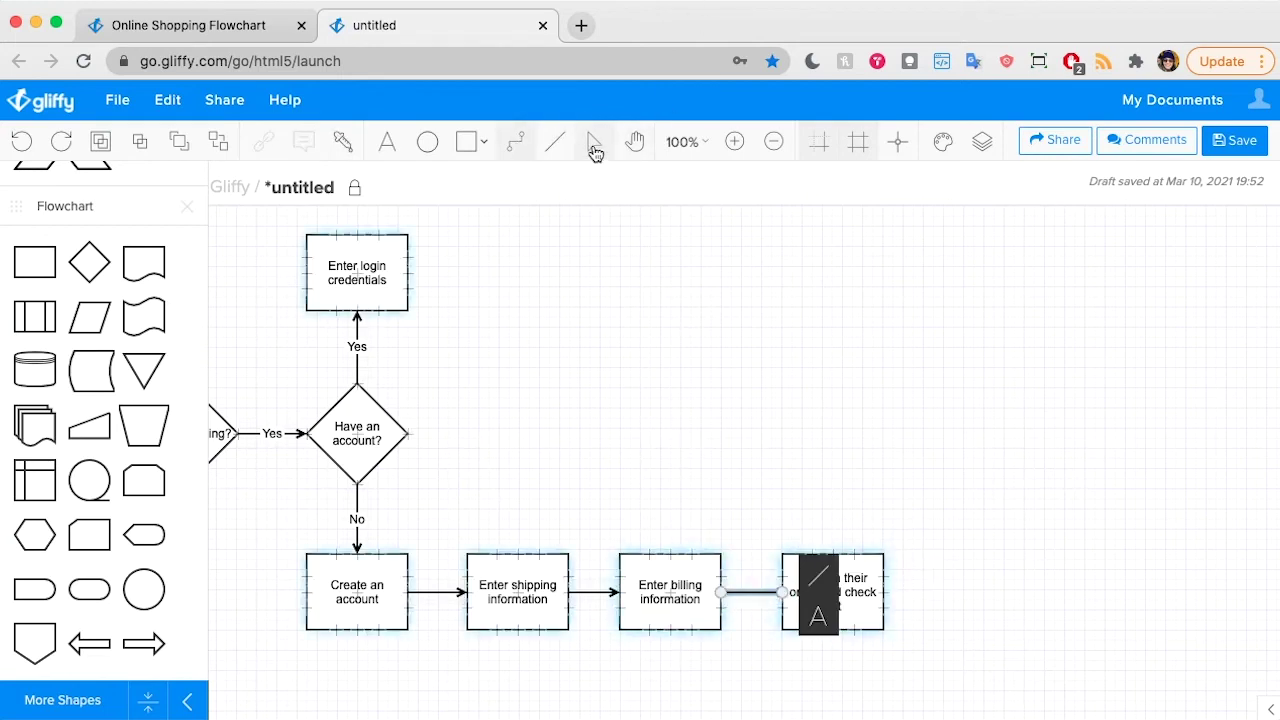
click(589, 345)
Add a decision diamond to the right of Enter login credentials and label it "Shipping info on file?".
scroll(589, 340, left, 5)
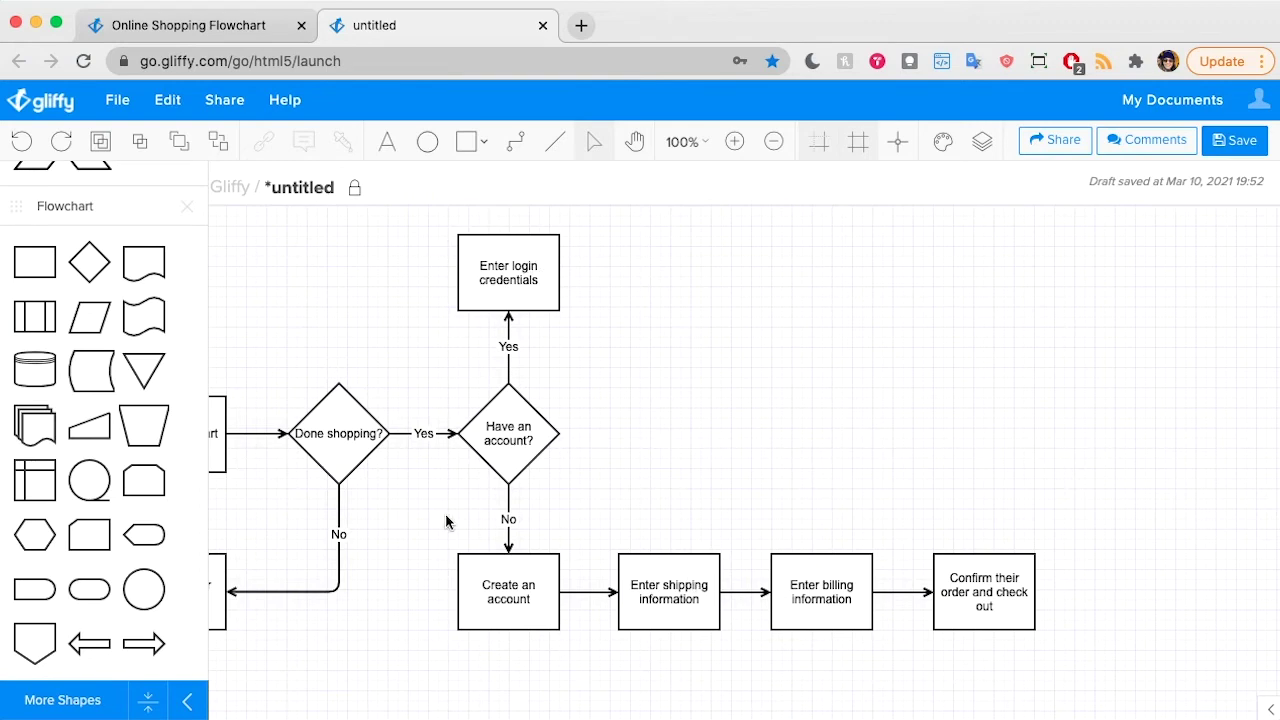
drag(89, 262, 617, 220)
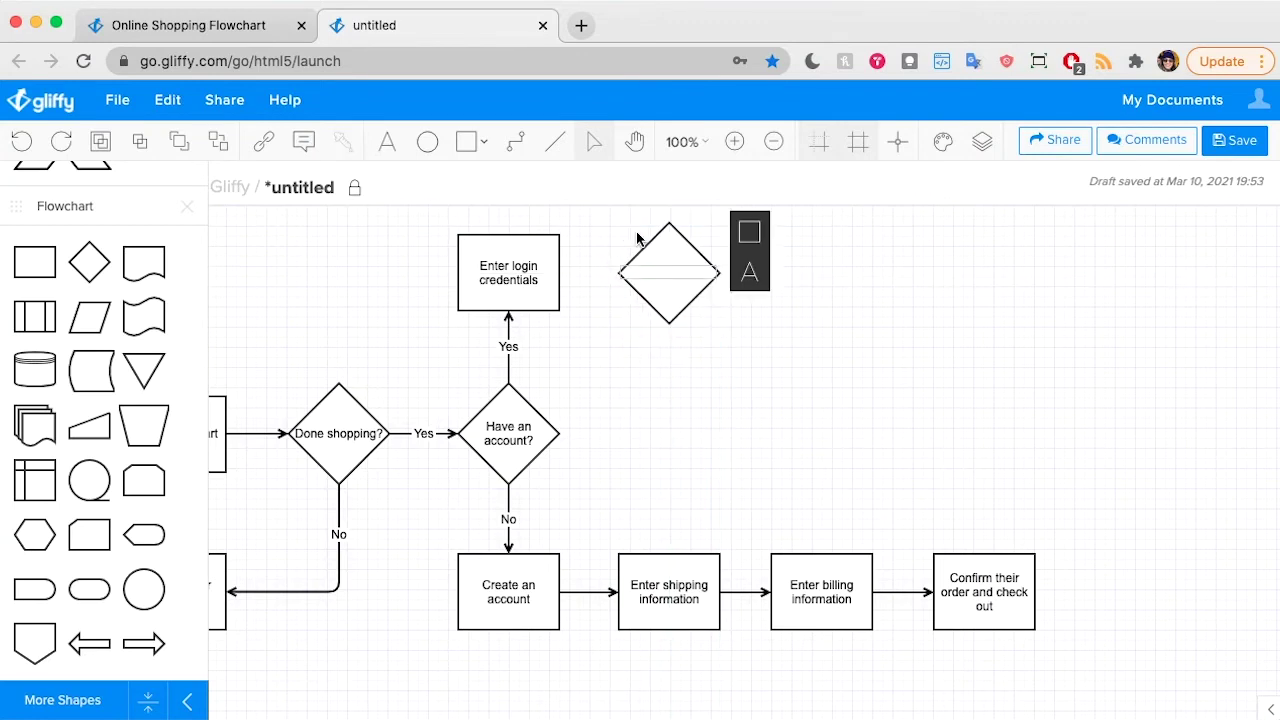
text(Shipping info on file?)
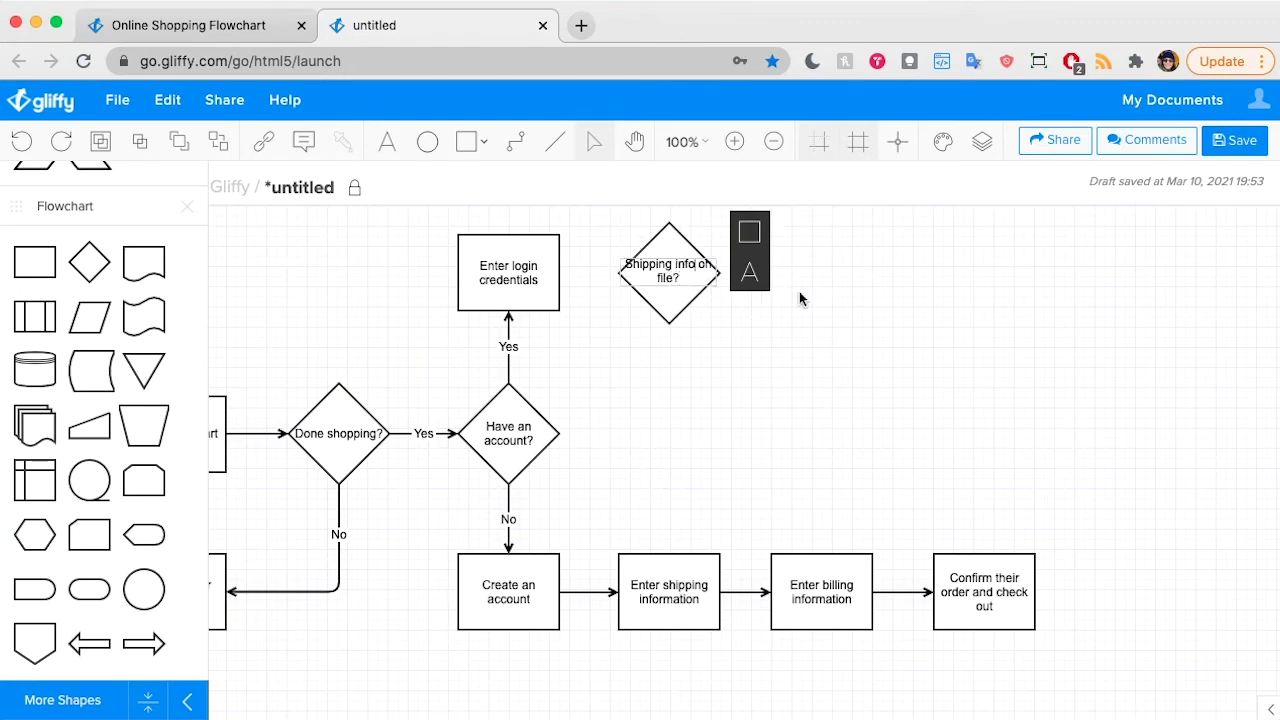
click(777, 399)
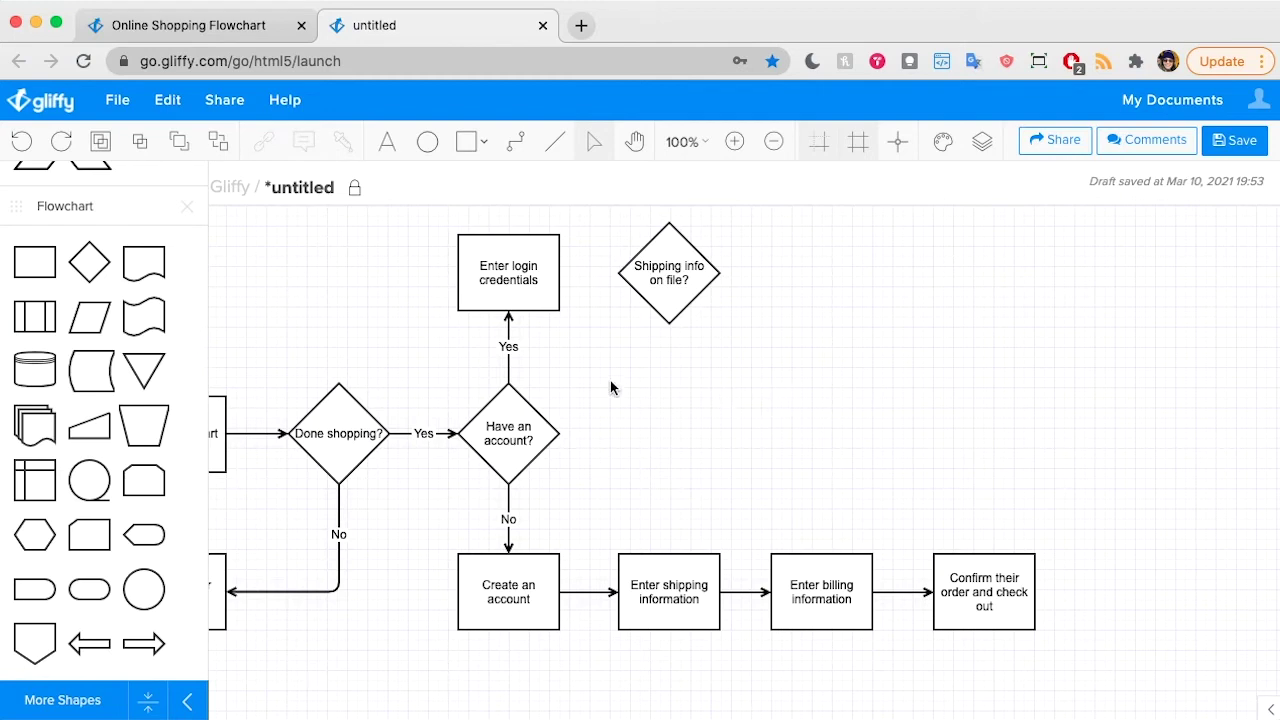
Connect Enter login credentials to the Shipping info on file? diamond, and the diamond's bottom to Enter shipping information with a connector labelled "No".
click(515, 141)
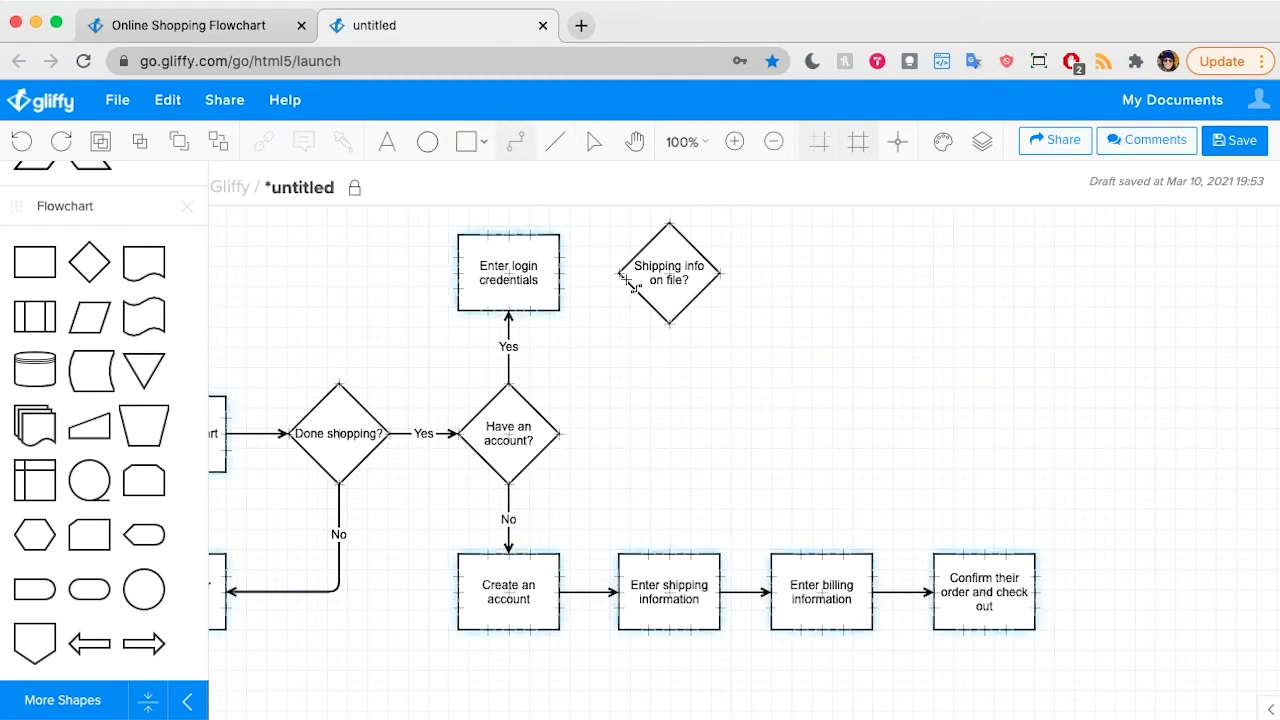
drag(560, 273, 620, 274)
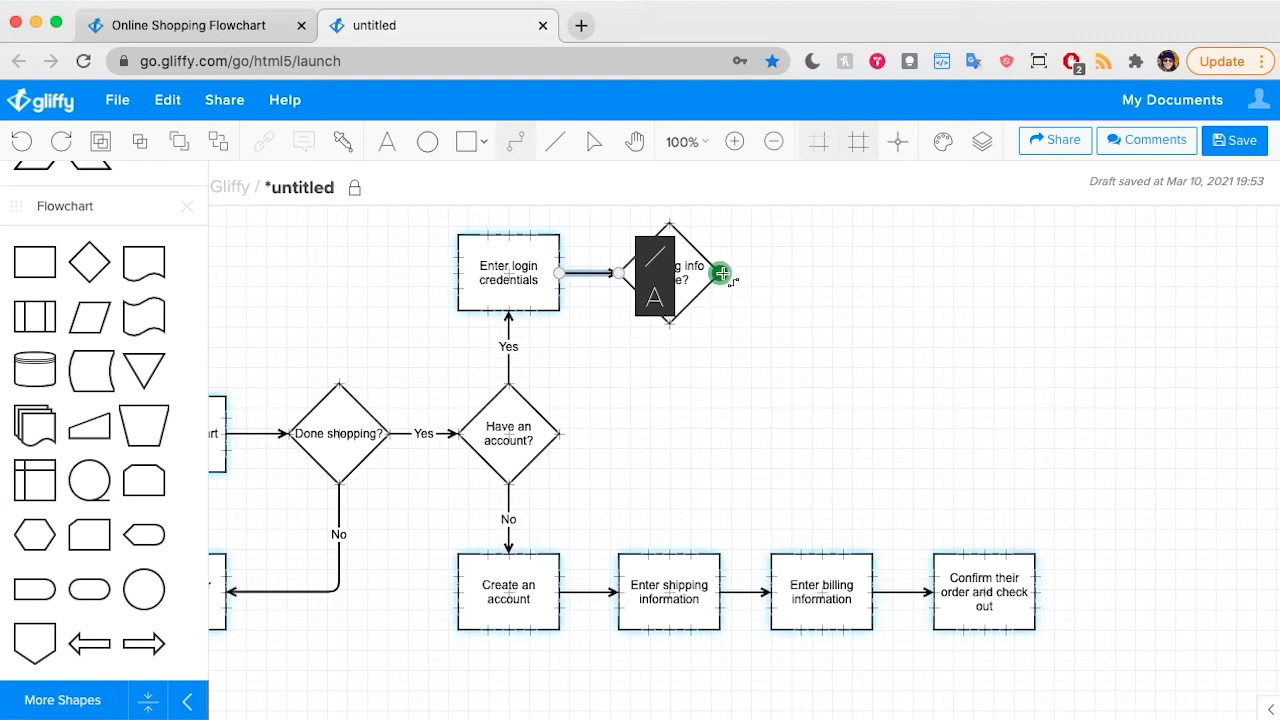
drag(669, 322, 669, 553)
text(No)
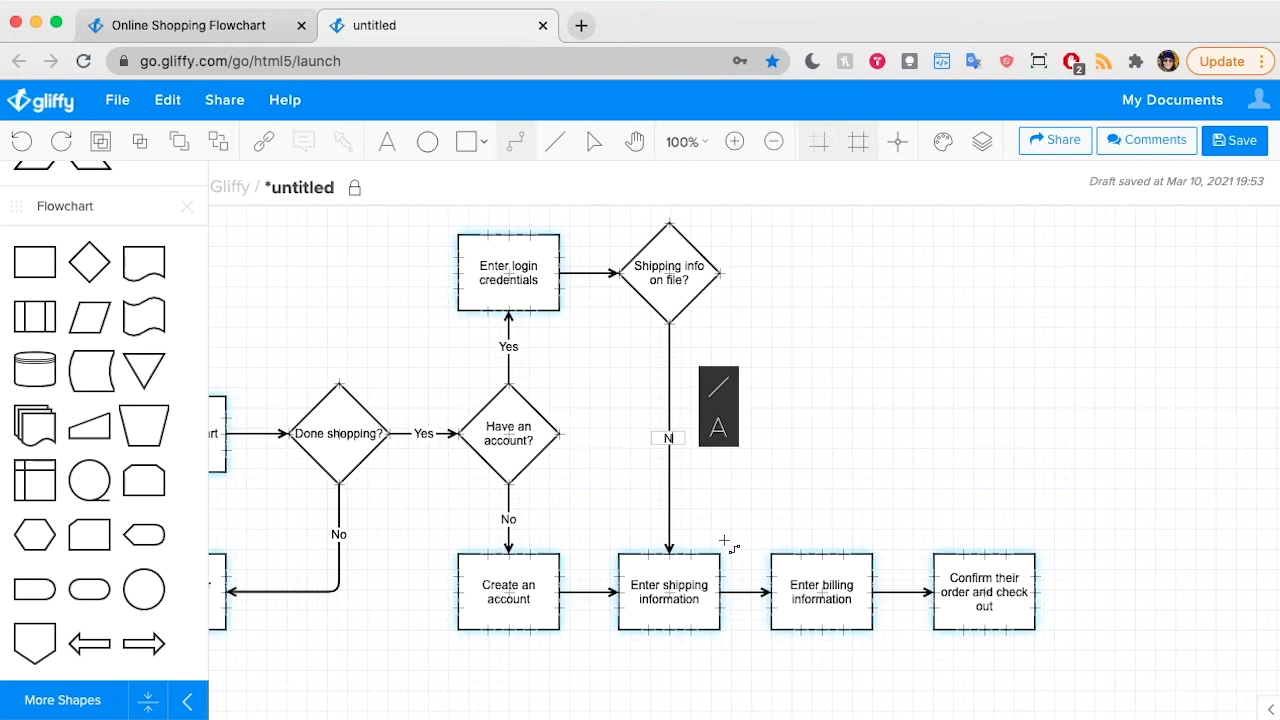
click(887, 250)
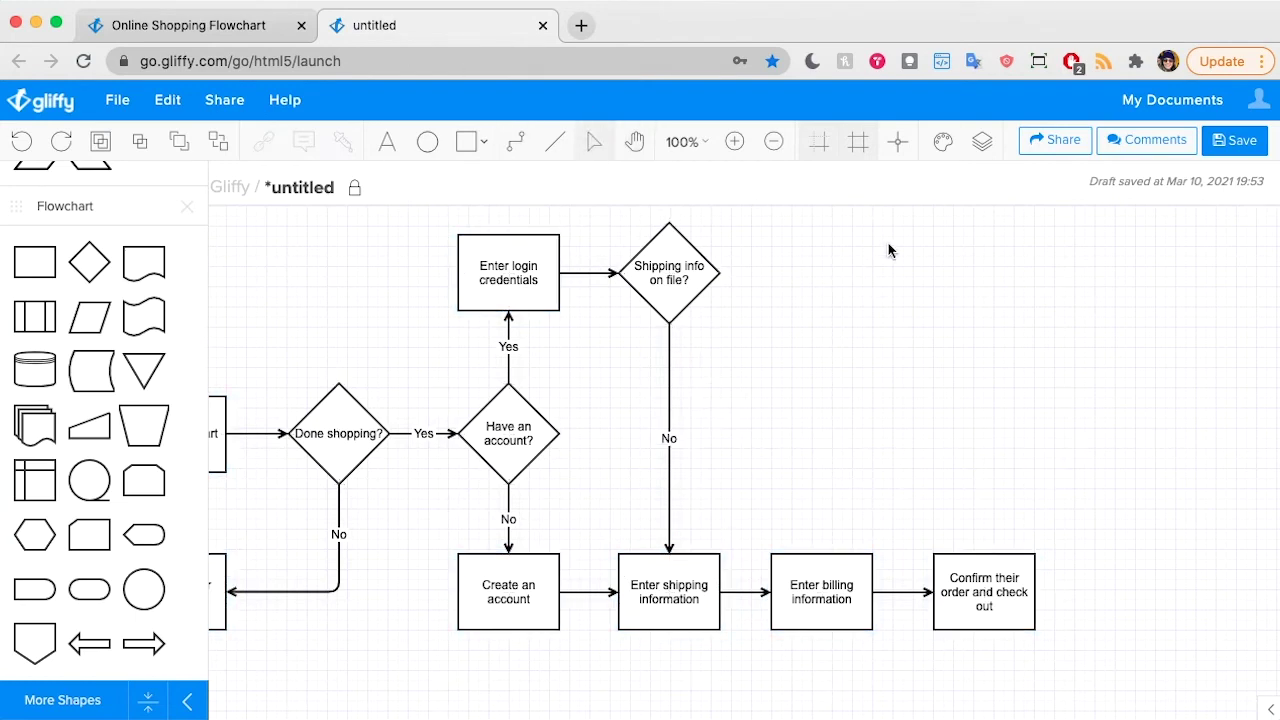
Add a decision diamond to the right of Shipping info on file? and label it "Billing info on file?".
drag(95, 270, 770, 223)
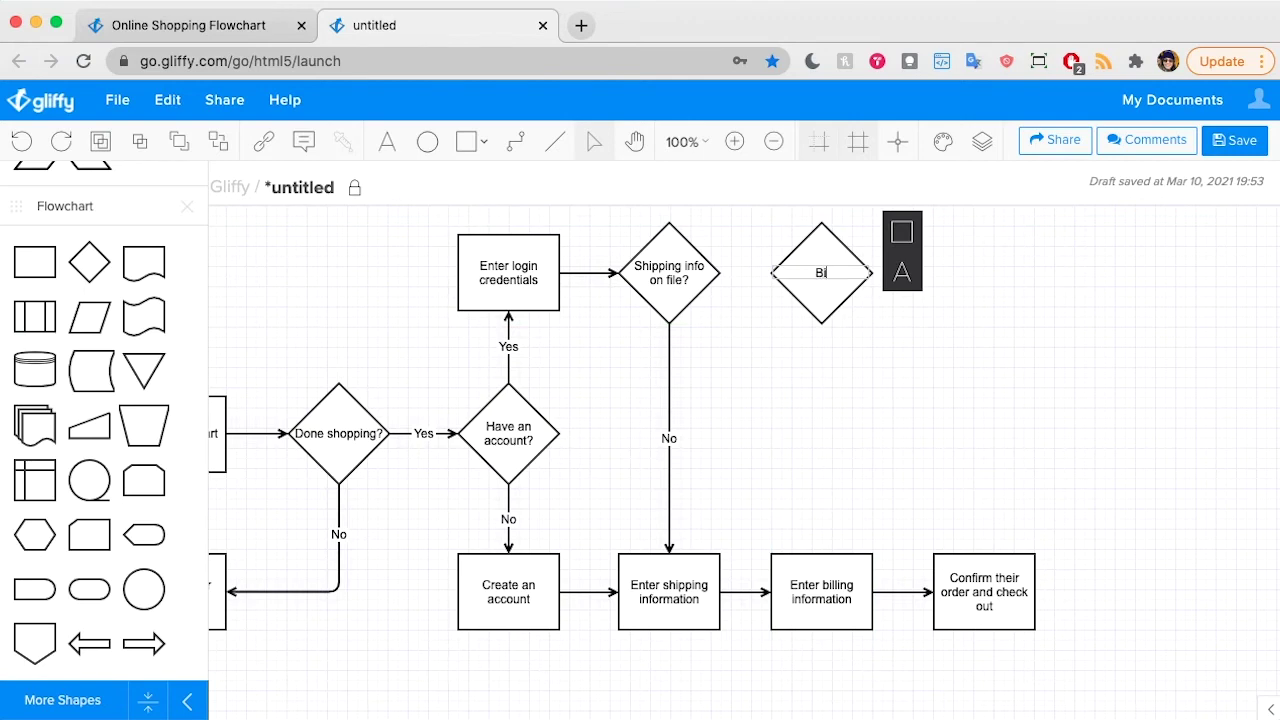
text(Billing info)
key(Return)
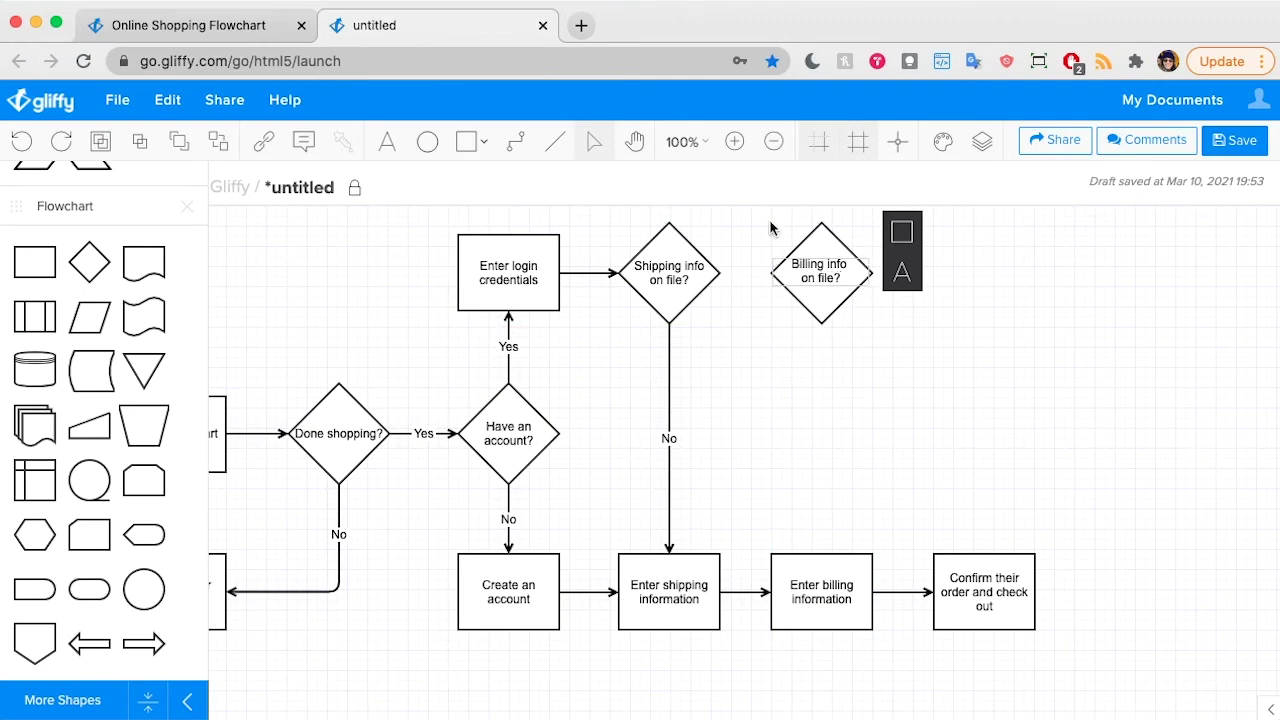
click(914, 291)
Connect the Shipping info on file? diamond to the Billing info on file? diamond with a connector labelled "Yes".
click(515, 141)
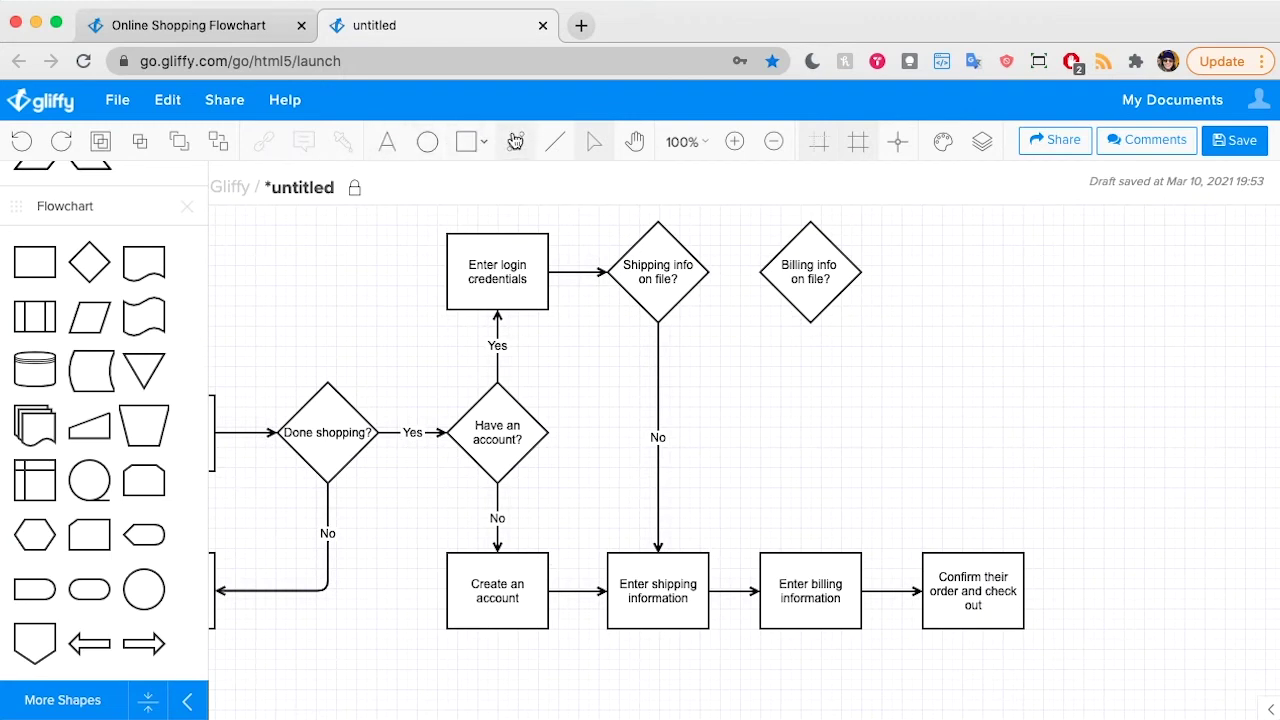
drag(709, 272, 760, 272)
double_click(755, 272)
text(Yes)
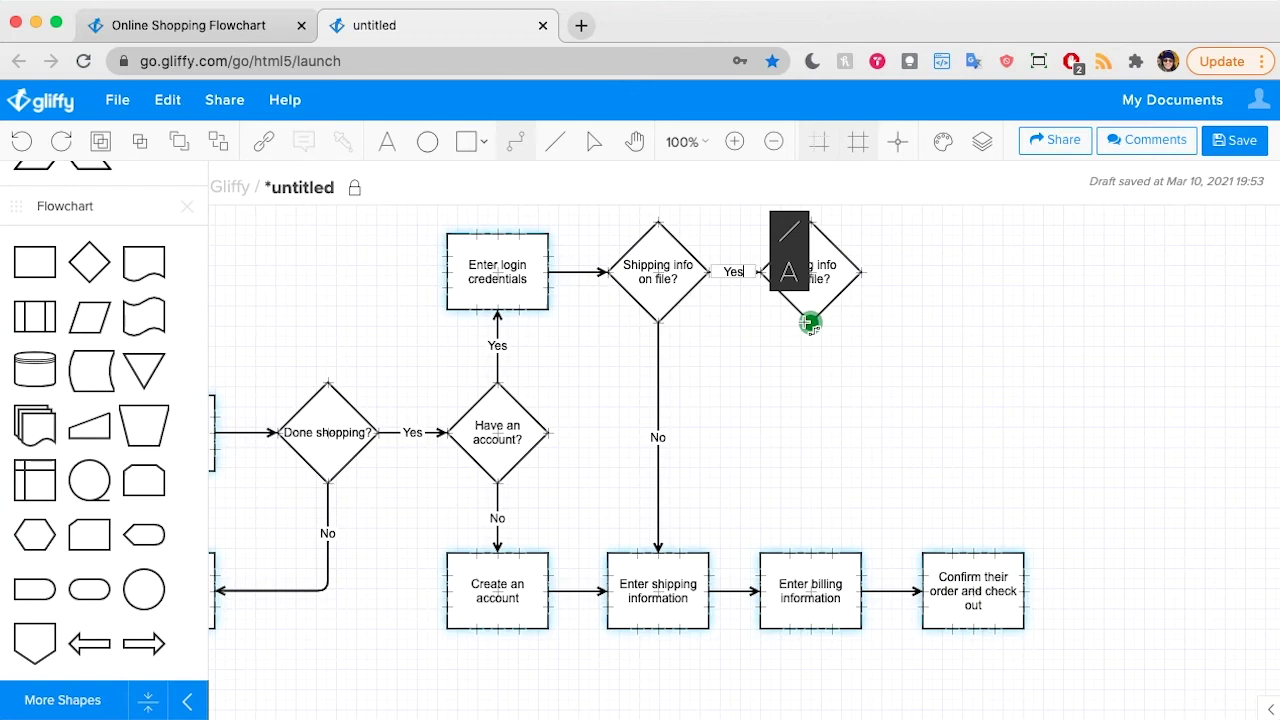
Connect the bottom of the Billing info on file? diamond to Enter billing information with a connector labelled "No".
drag(810, 322, 811, 552)
double_click(812, 545)
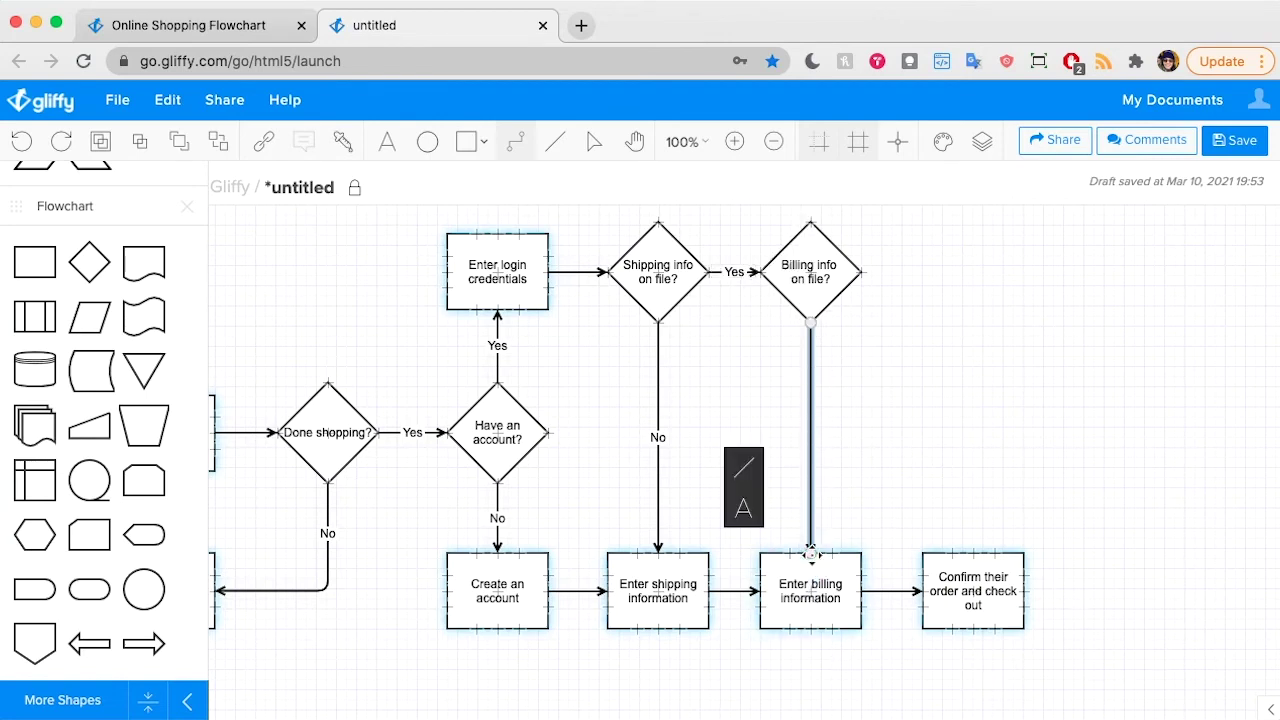
text(No)
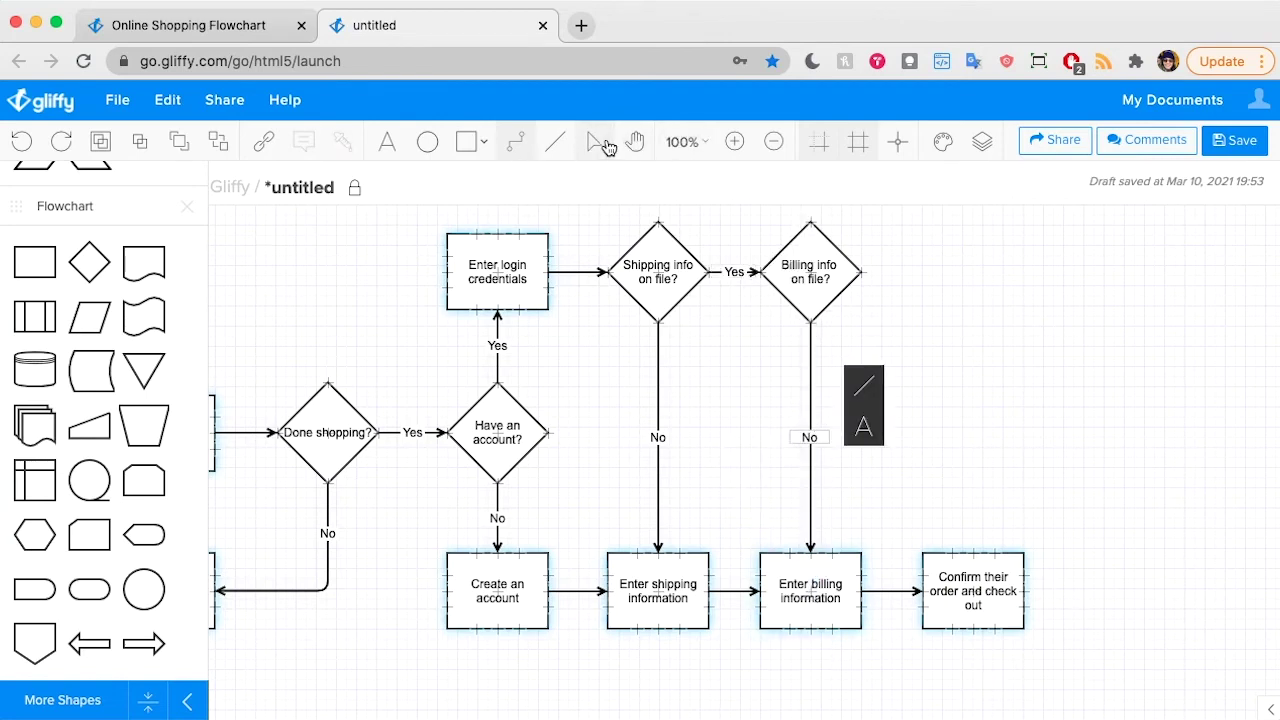
click(600, 143)
click(1012, 293)
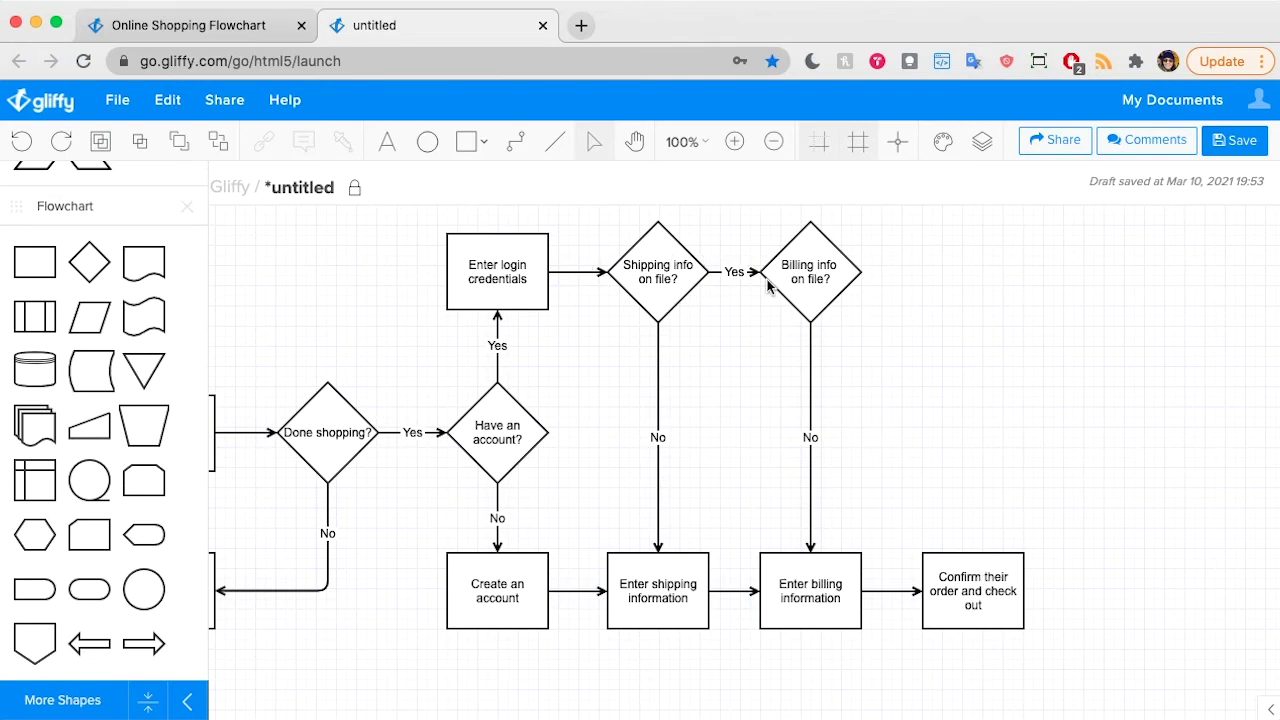
Move the Confirm their order box up level with Have an account?, and connect Billing info on file? to it with a connector labelled "Yes".
drag(973, 557, 984, 406)
click(996, 300)
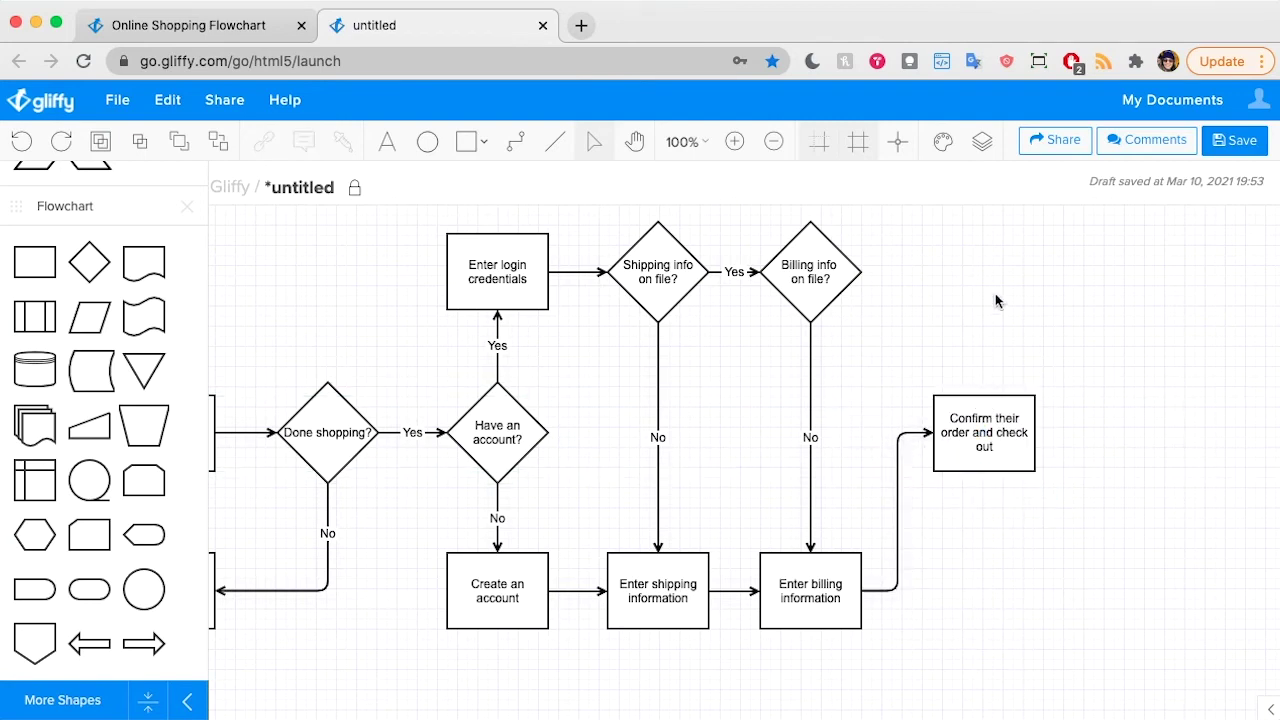
click(515, 141)
drag(860, 271, 933, 432)
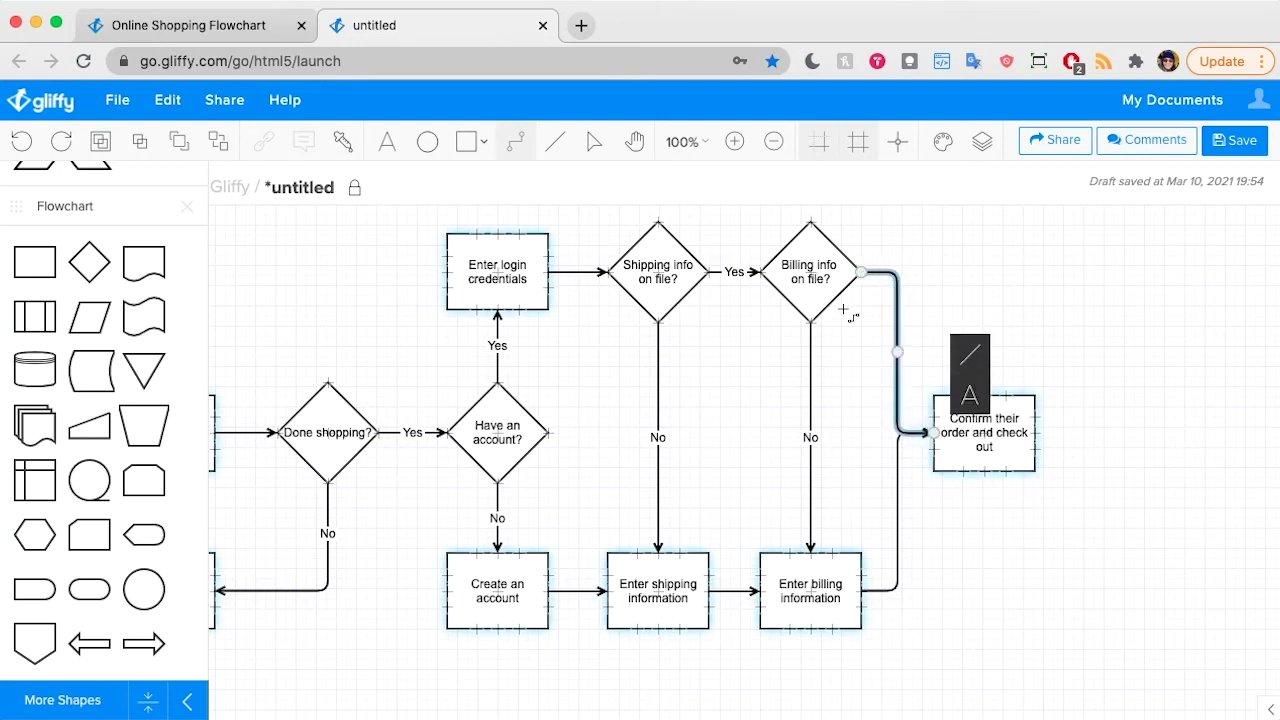
double_click(897, 351)
text(Yes)
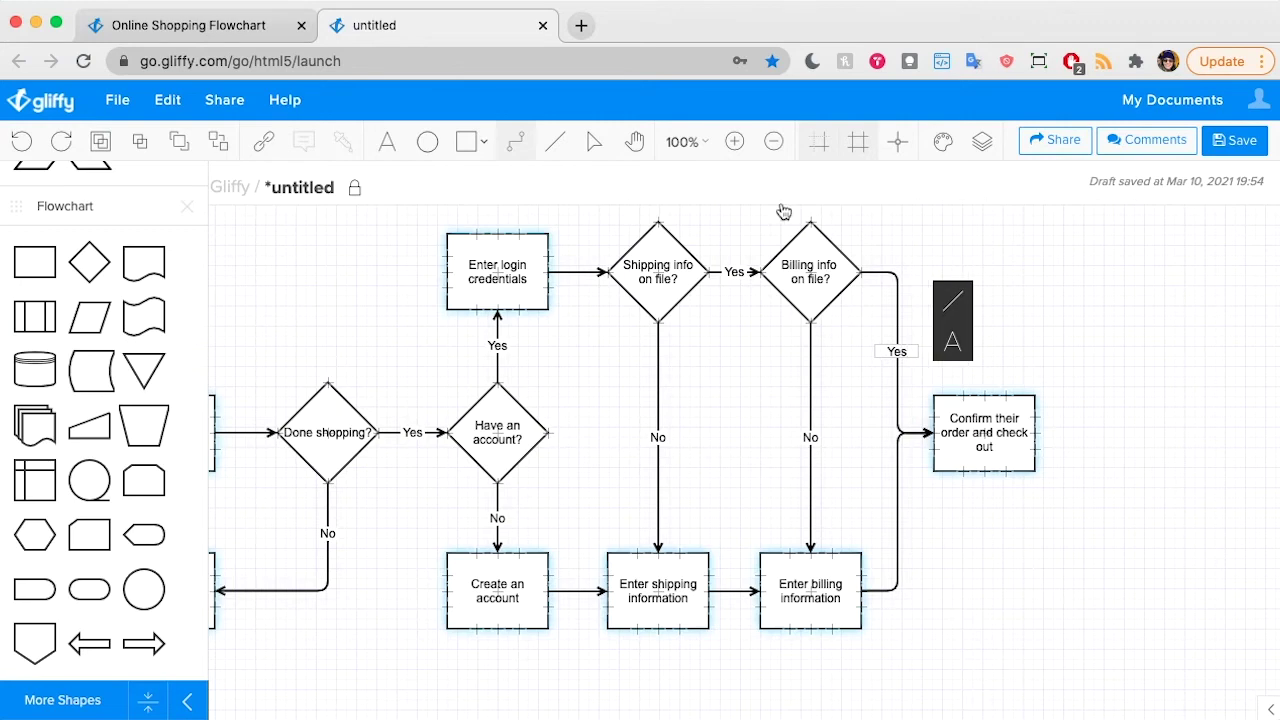
click(1130, 318)
Shift the Confirm their order box further right and move its incoming "Yes" label onto the horizontal segment beside Billing info on file?
drag(990, 444, 1033, 444)
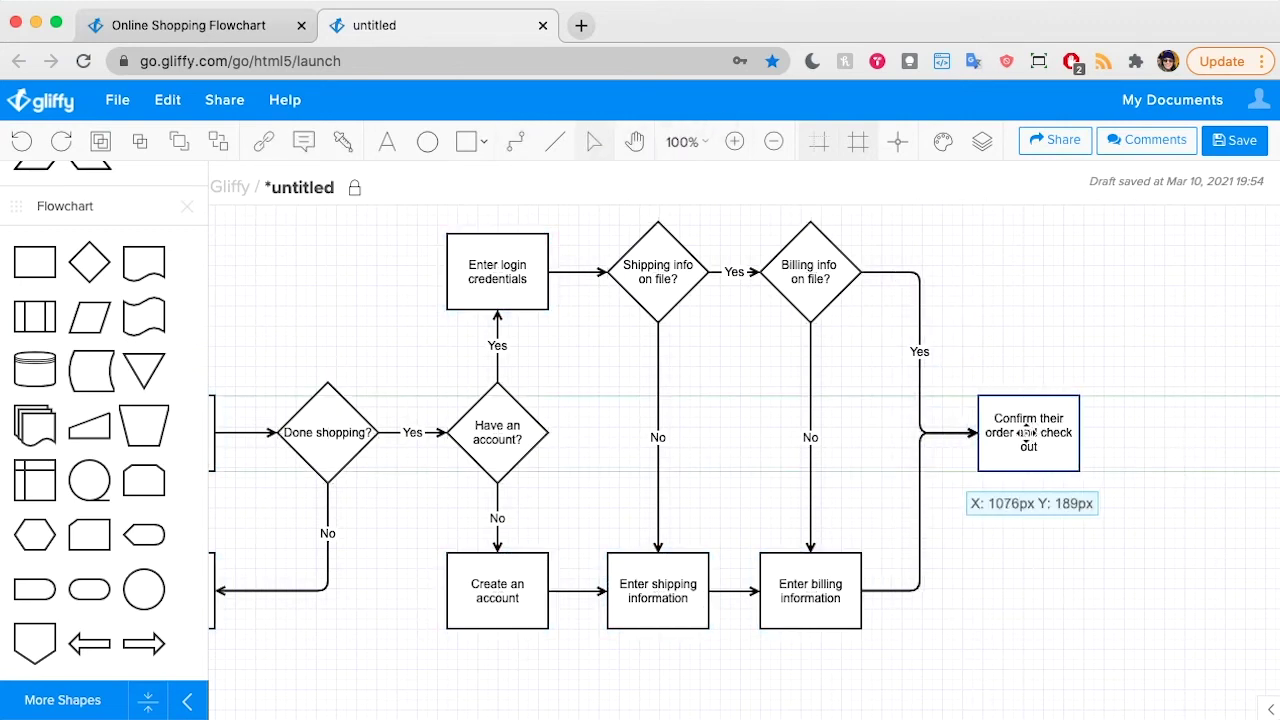
click(915, 350)
drag(915, 342, 905, 270)
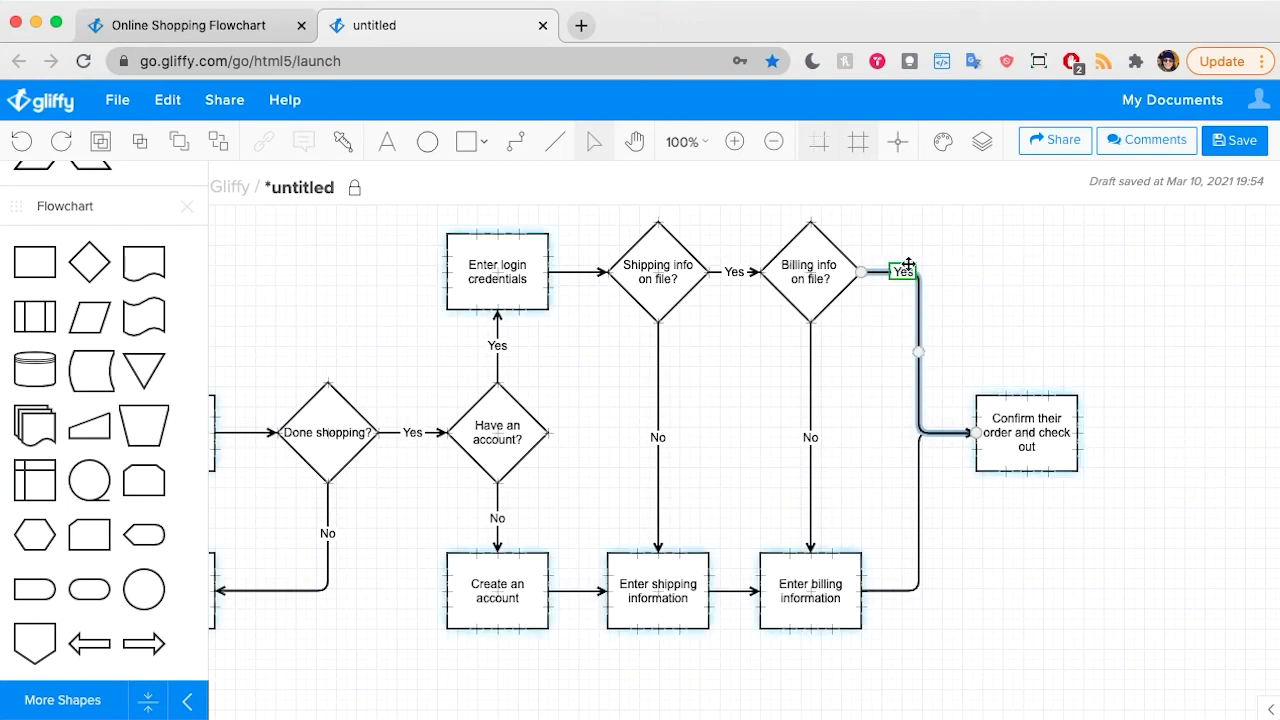
click(1080, 420)
Move the "No" labels below the Billing info and Shipping info diamonds up close to the diamonds.
click(808, 440)
drag(808, 440, 810, 354)
click(657, 437)
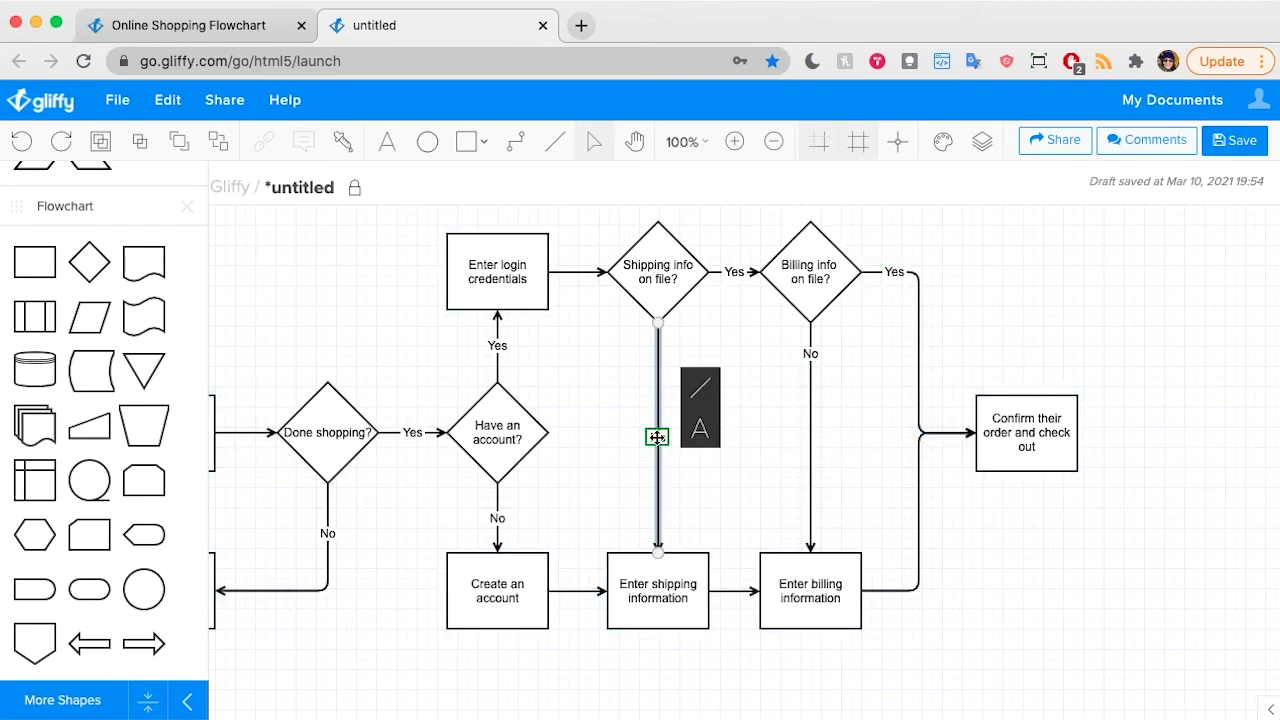
drag(657, 437, 657, 348)
click(985, 543)
Add a rounded terminator shape to the right of the Confirm their order box and label it "Wait impatiently".
scroll(985, 543, right, 3)
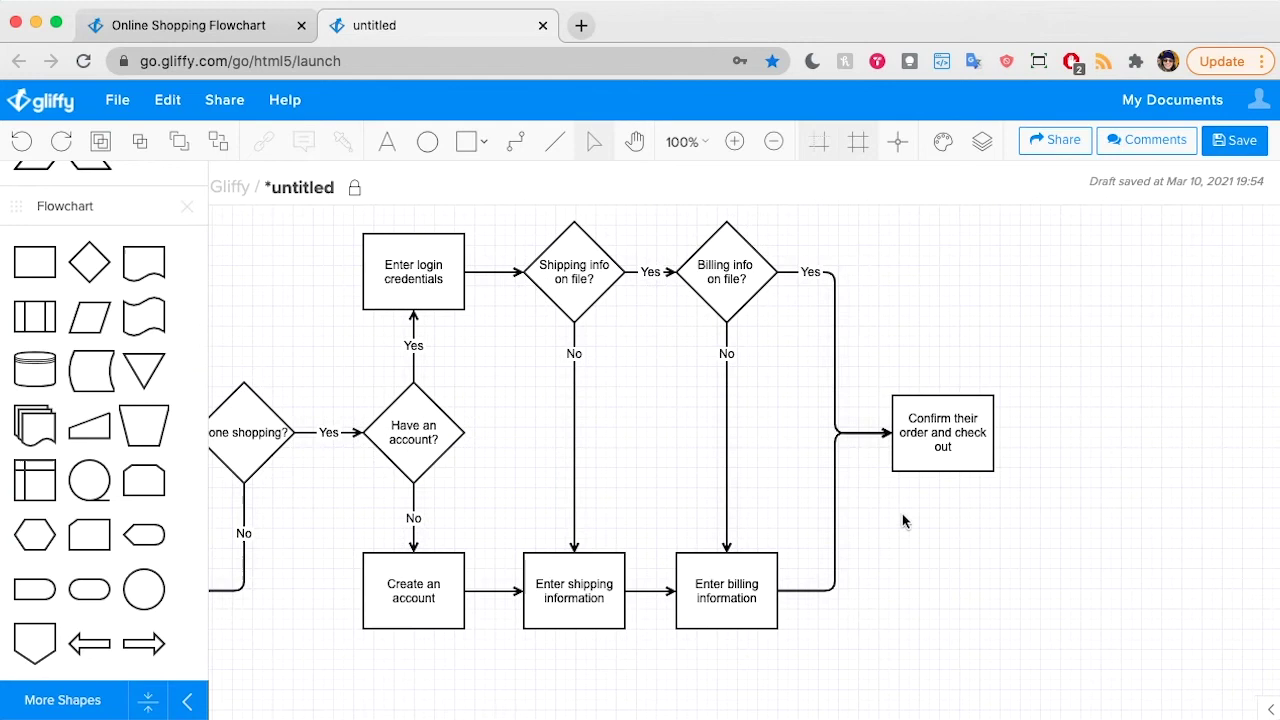
scroll(903, 520, right, 6)
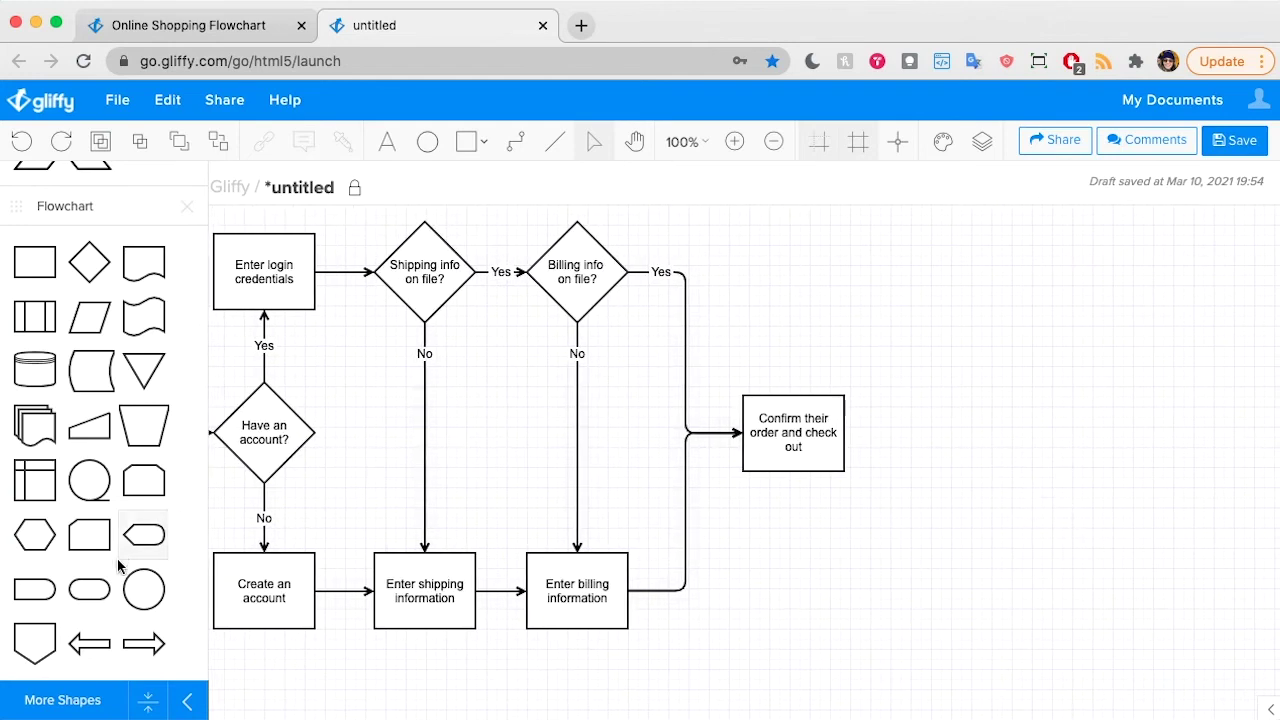
drag(89, 589, 912, 411)
double_click(957, 445)
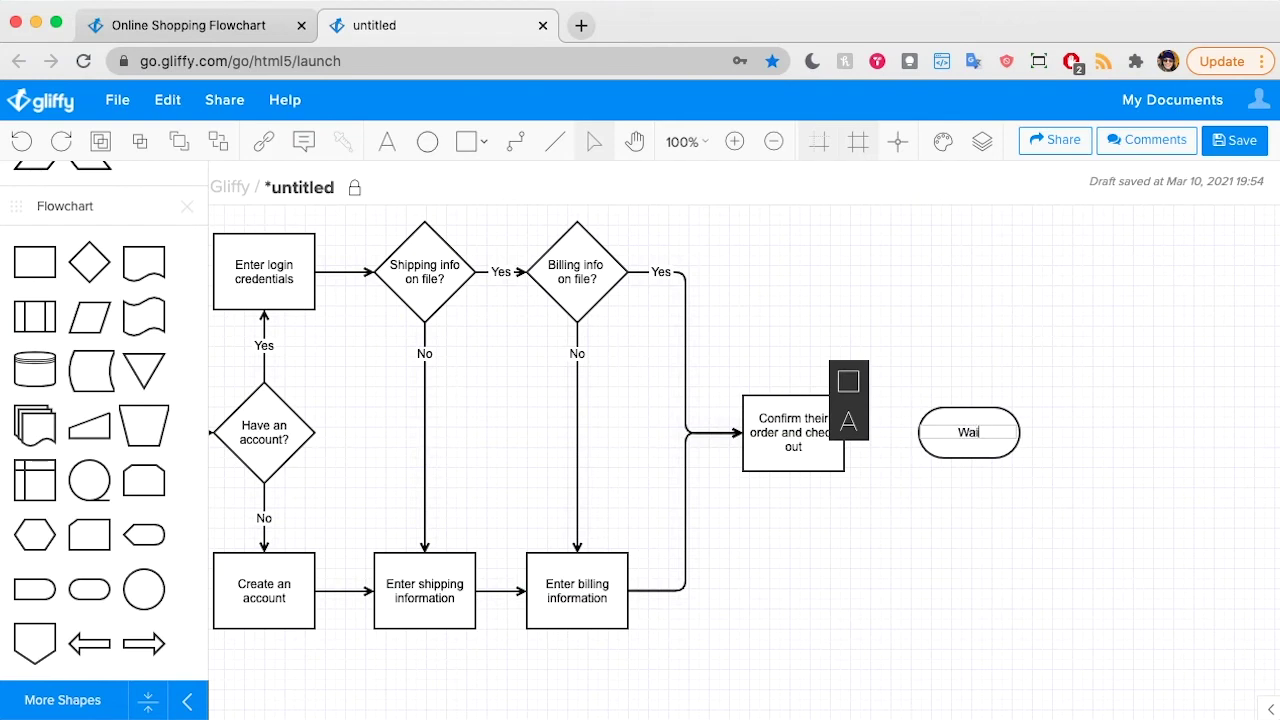
text(Wait impatiently)
click(963, 309)
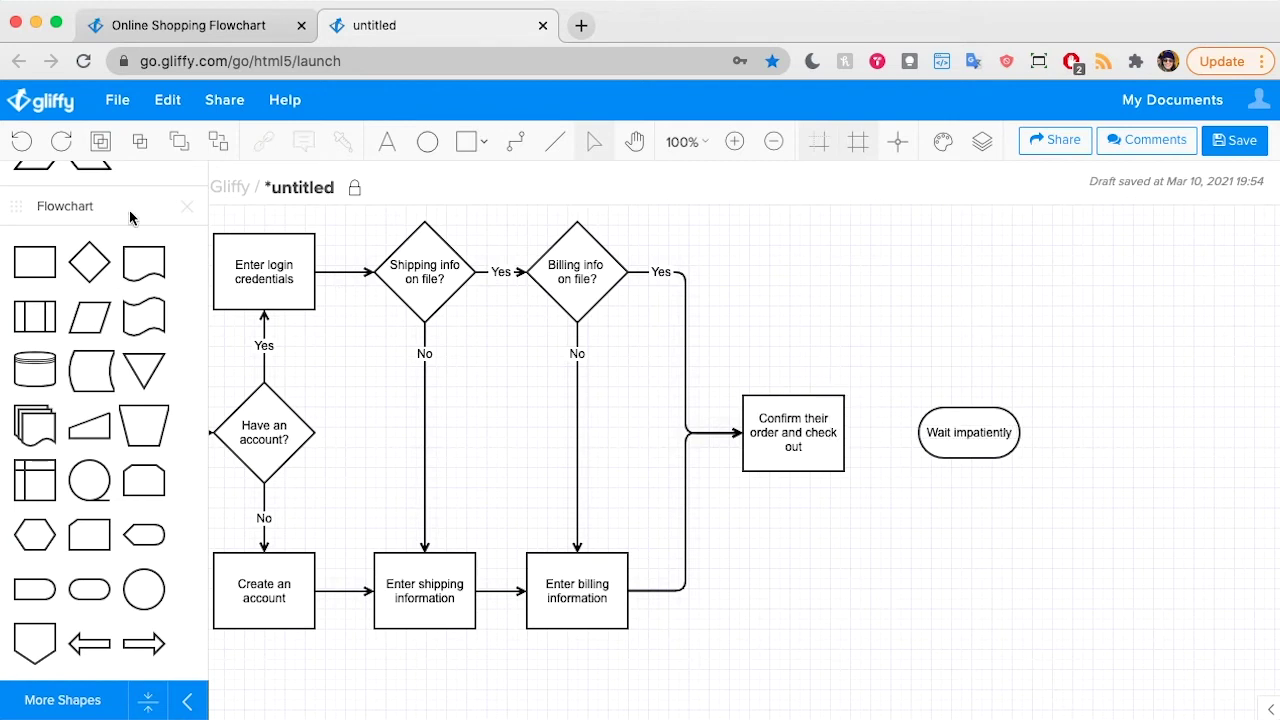
Draw a connector from the Confirm their order and check out box to the Wait impatiently terminator.
click(515, 141)
drag(844, 432, 918, 432)
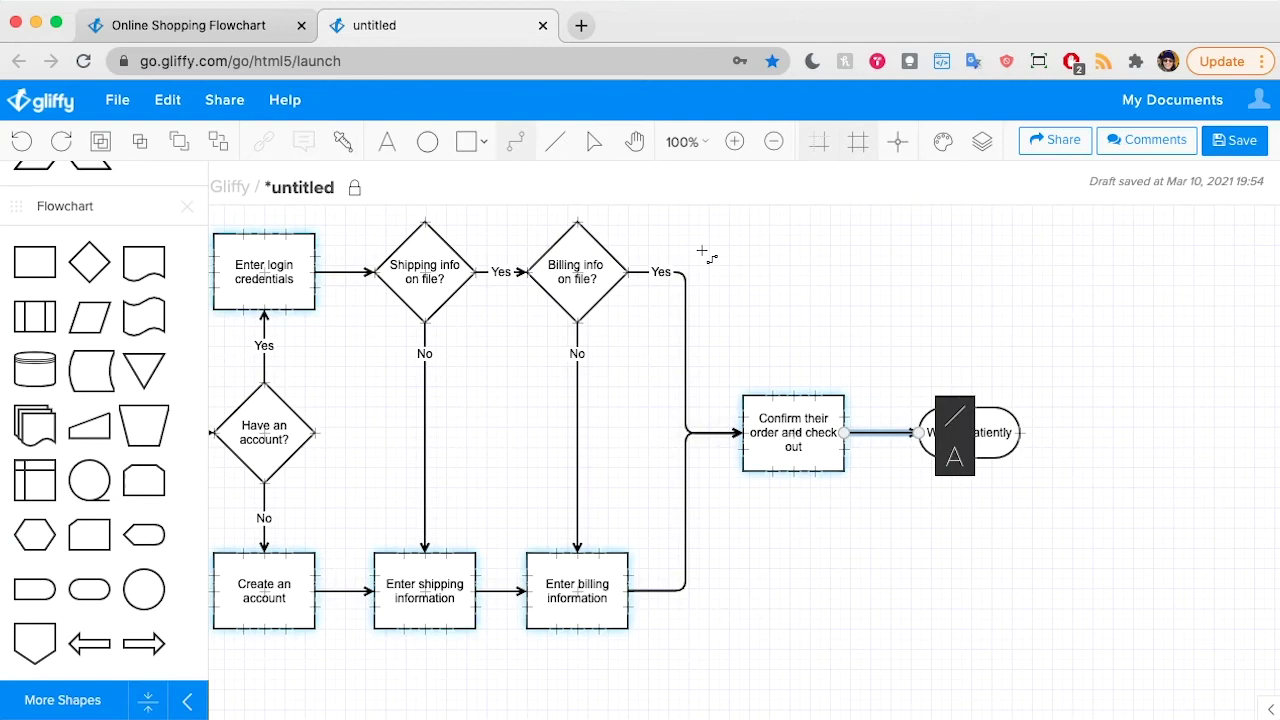
click(593, 147)
Set the zoom to 75% and move the entire flowchart lower on the canvas.
scroll(871, 274, left, 10)
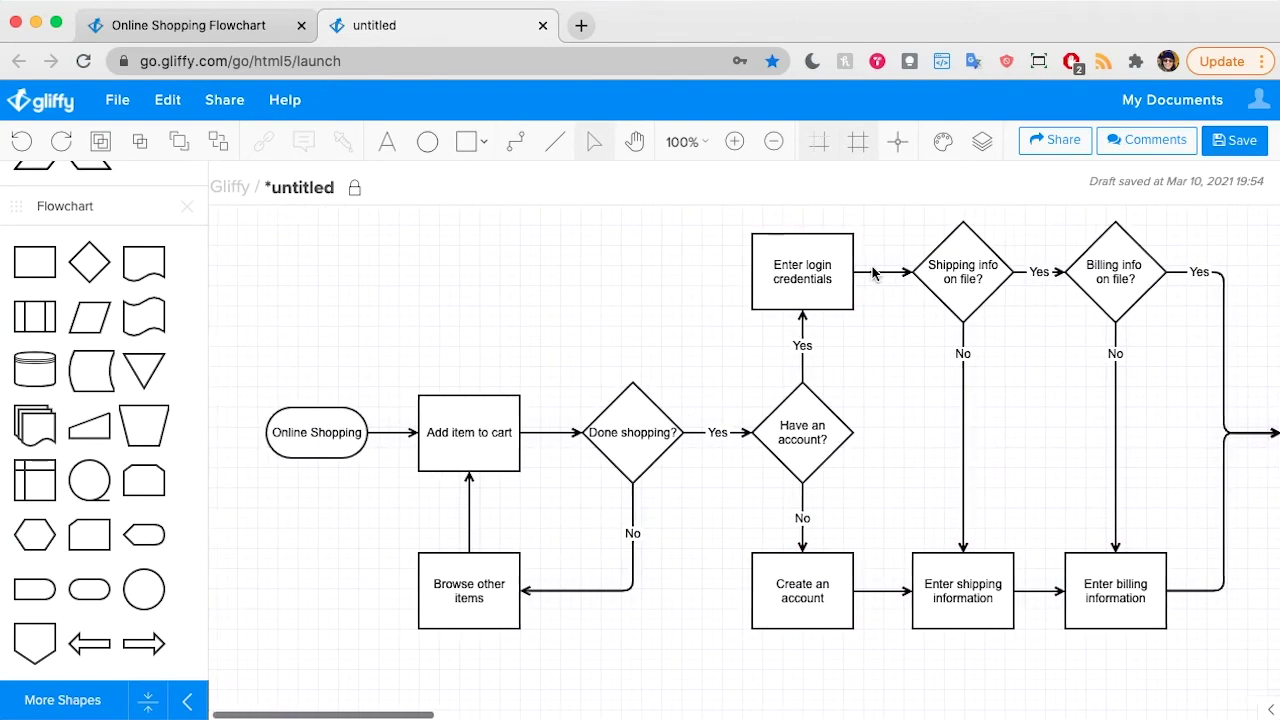
click(688, 142)
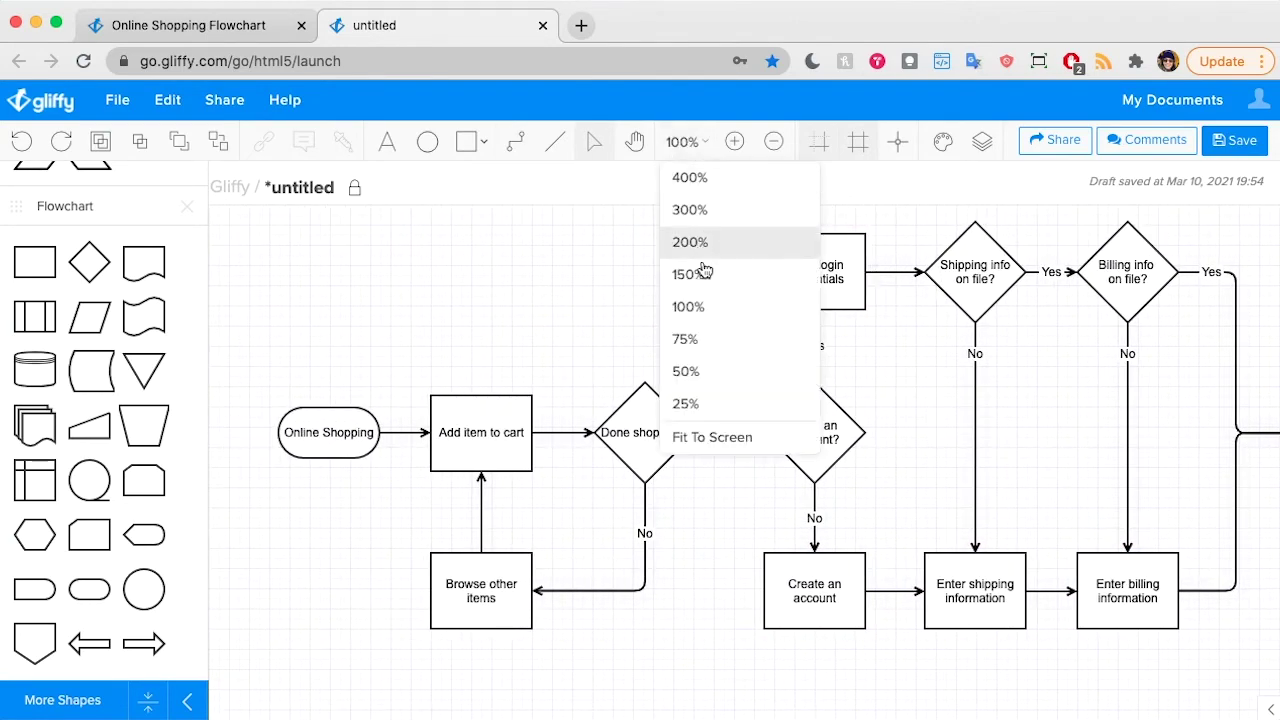
click(703, 351)
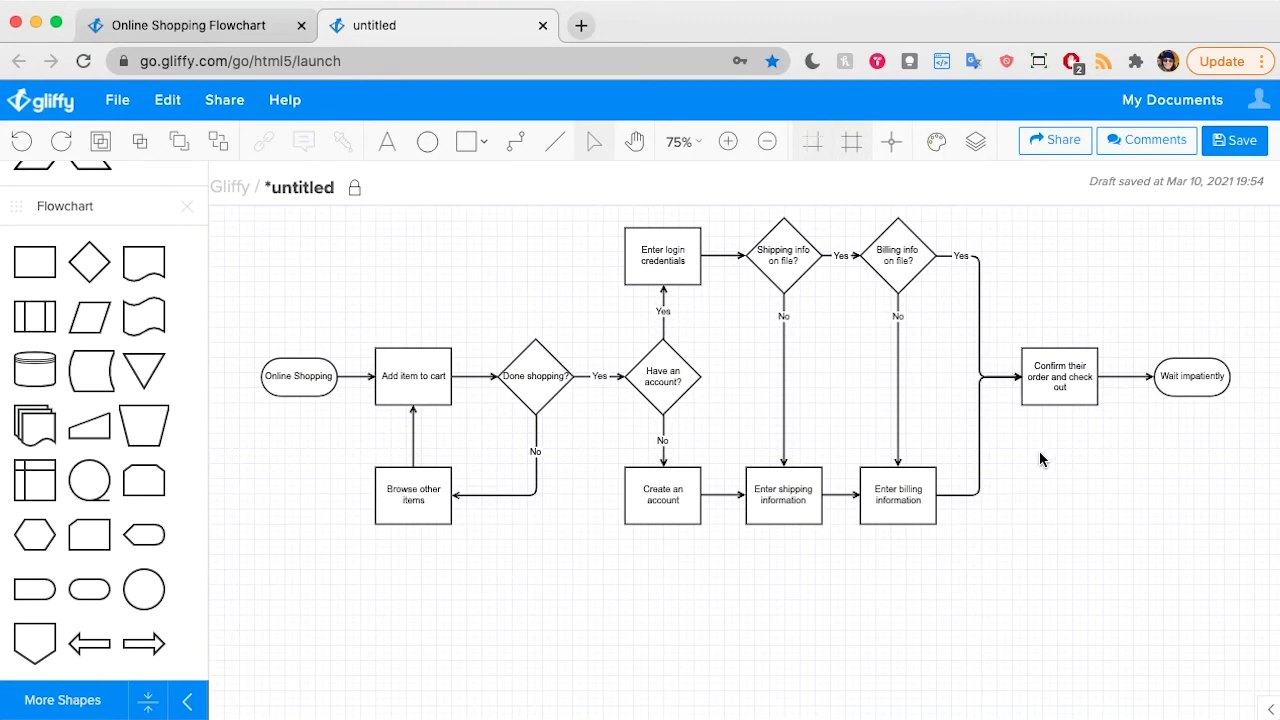
scroll(1008, 452, right, 1)
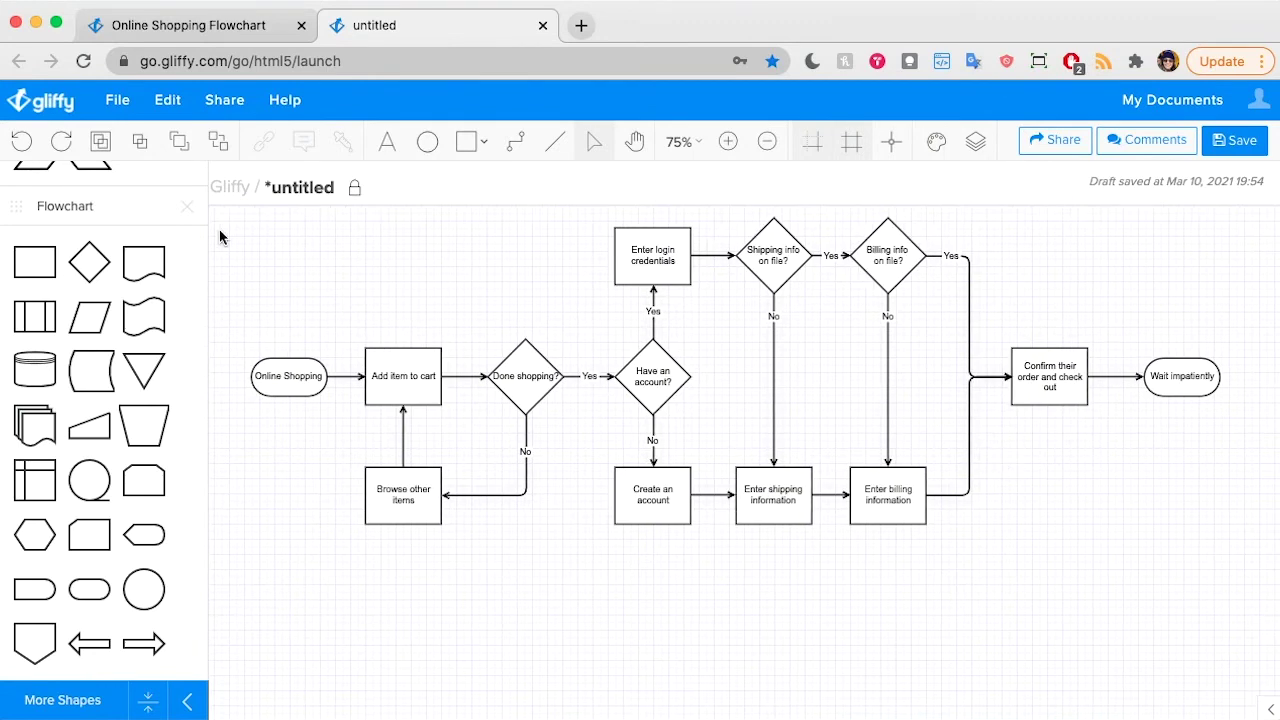
drag(226, 215, 802, 547)
scroll(805, 540, left, 5)
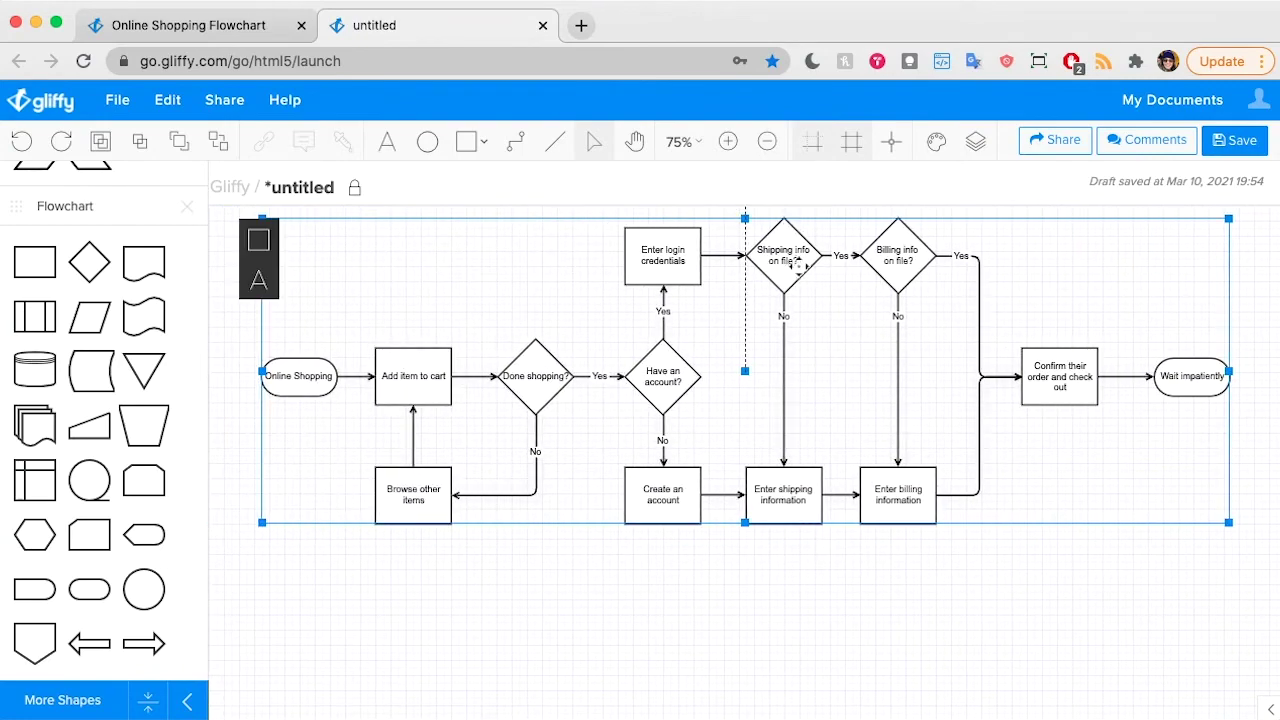
drag(789, 277, 770, 332)
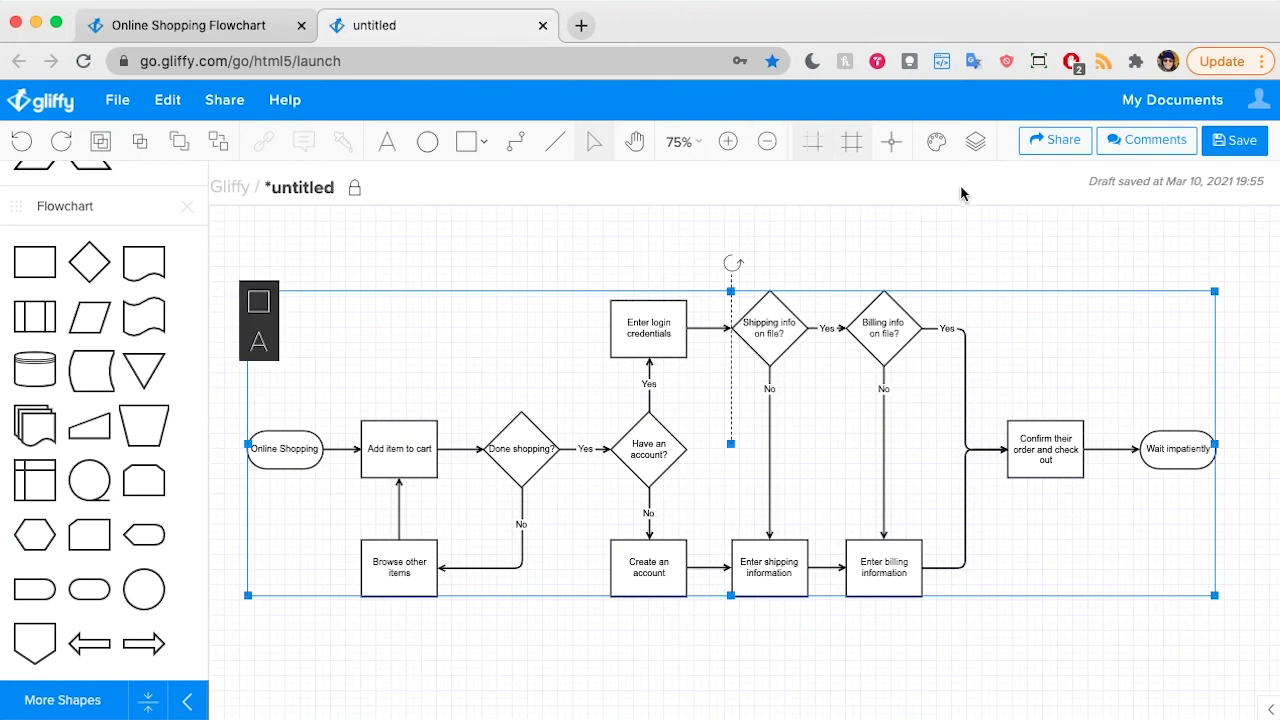
click(944, 237)
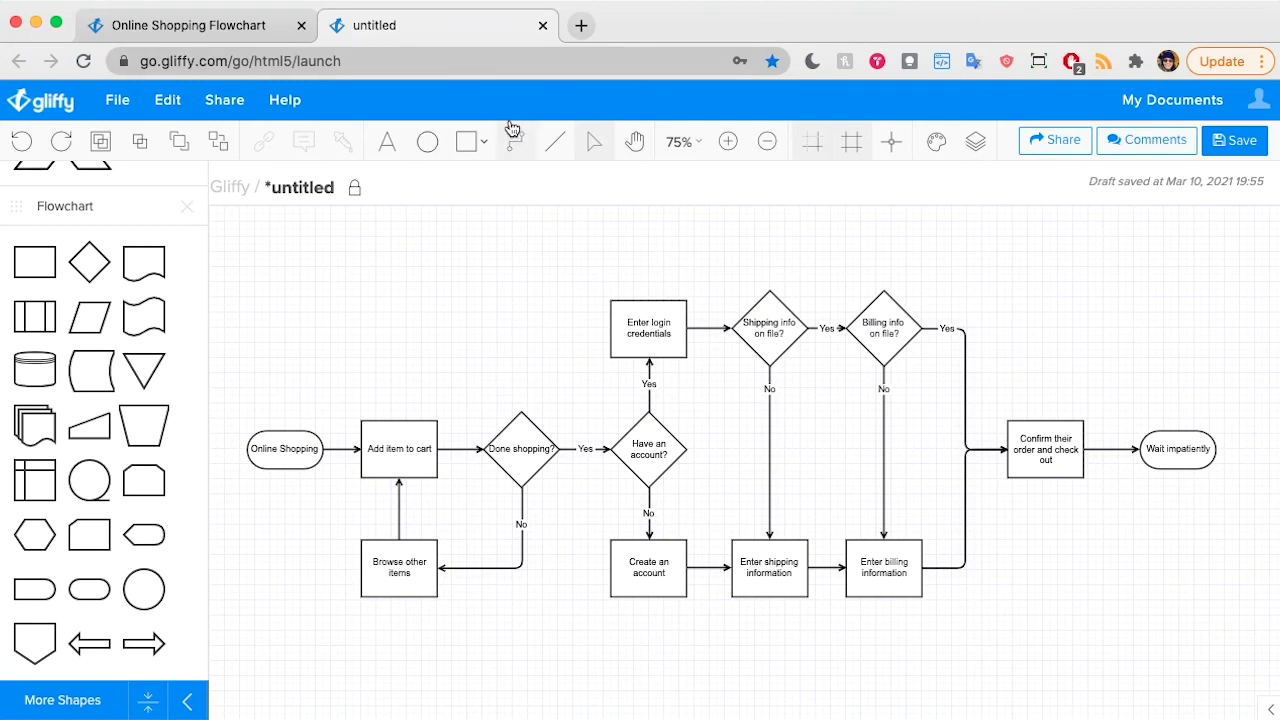
Draw a rectangle about 473 by 575 px over the Online Shopping to Done shopping? section and send it to the back.
click(469, 144)
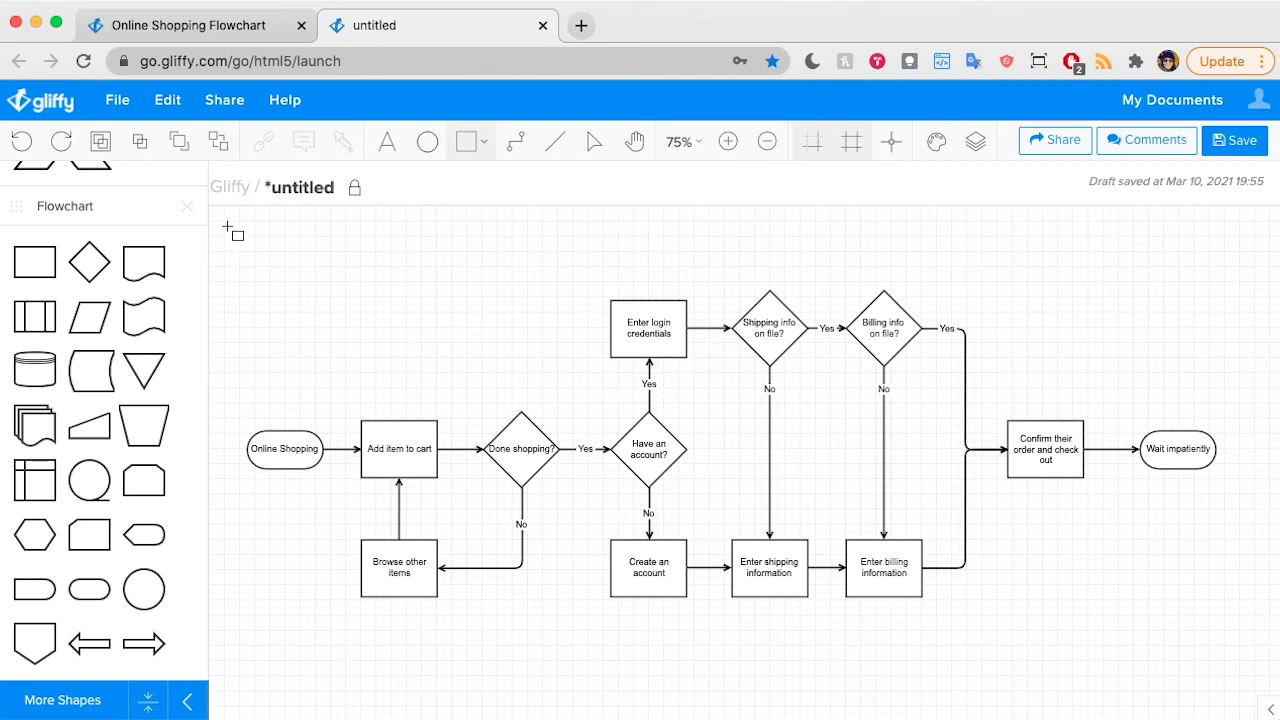
drag(227, 226, 588, 662)
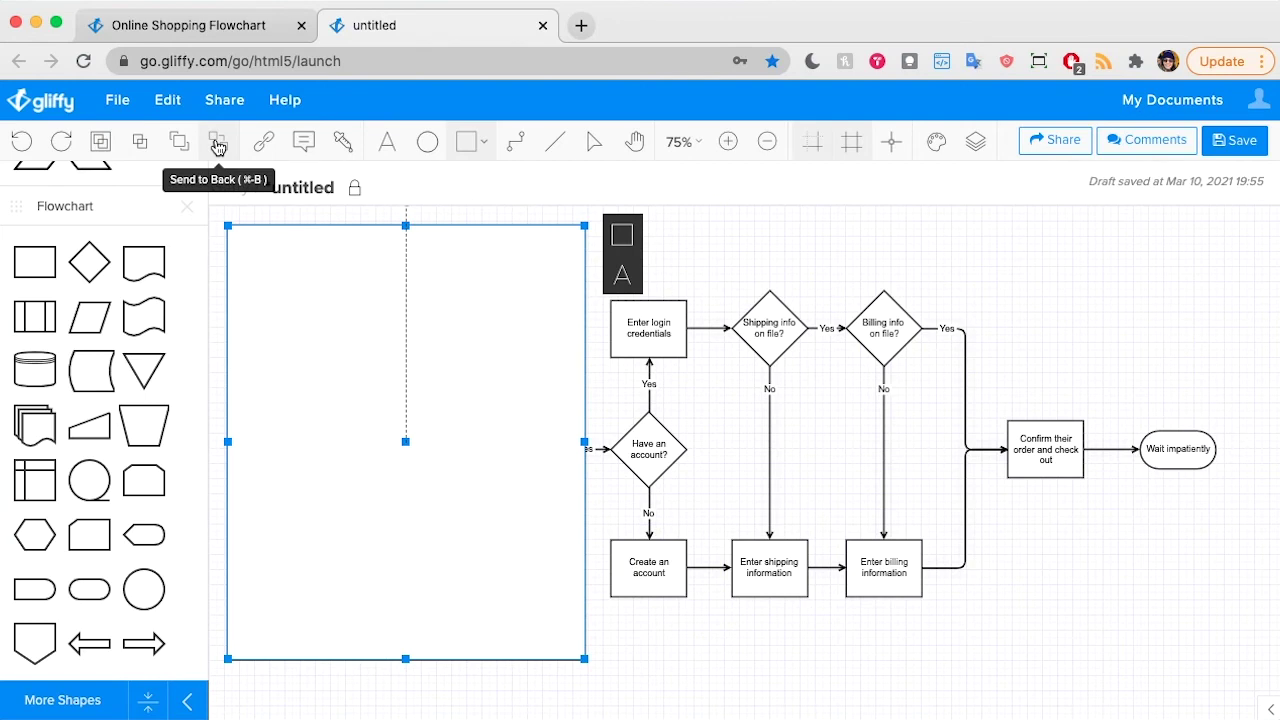
click(218, 146)
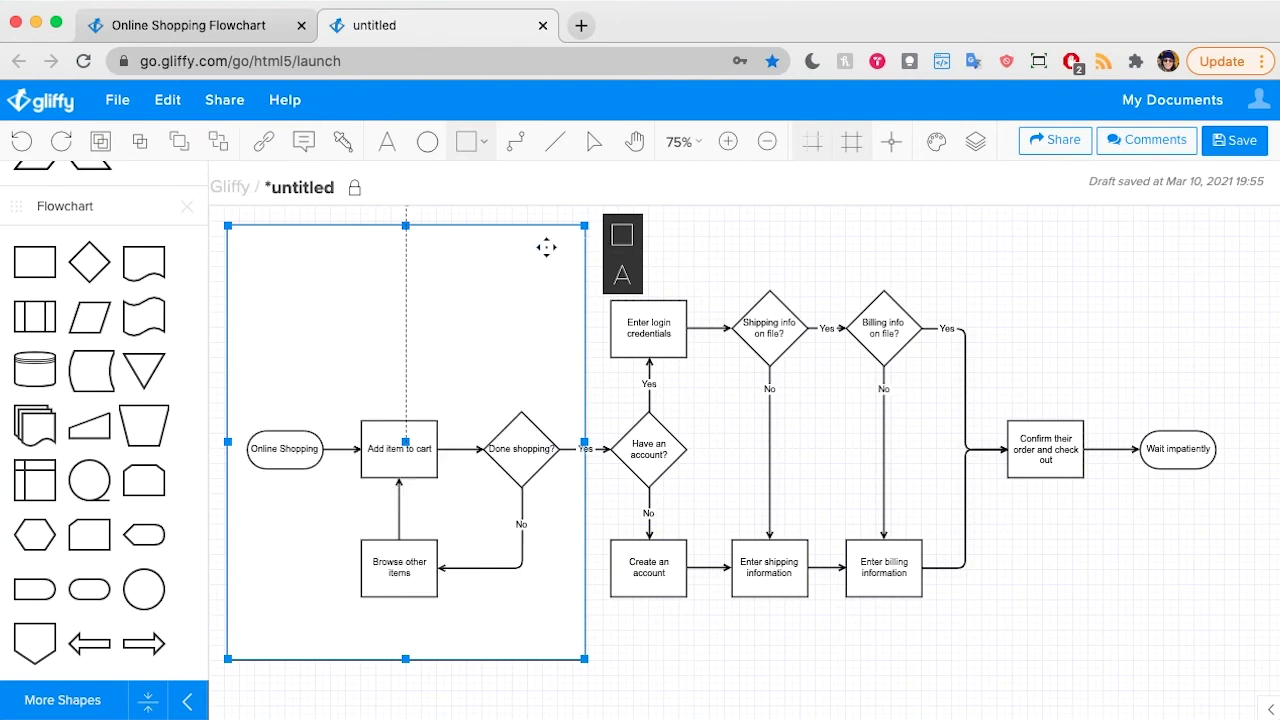
Label the large background rectangle "Browsing the Site" and align the text to its top edge.
text(Br)
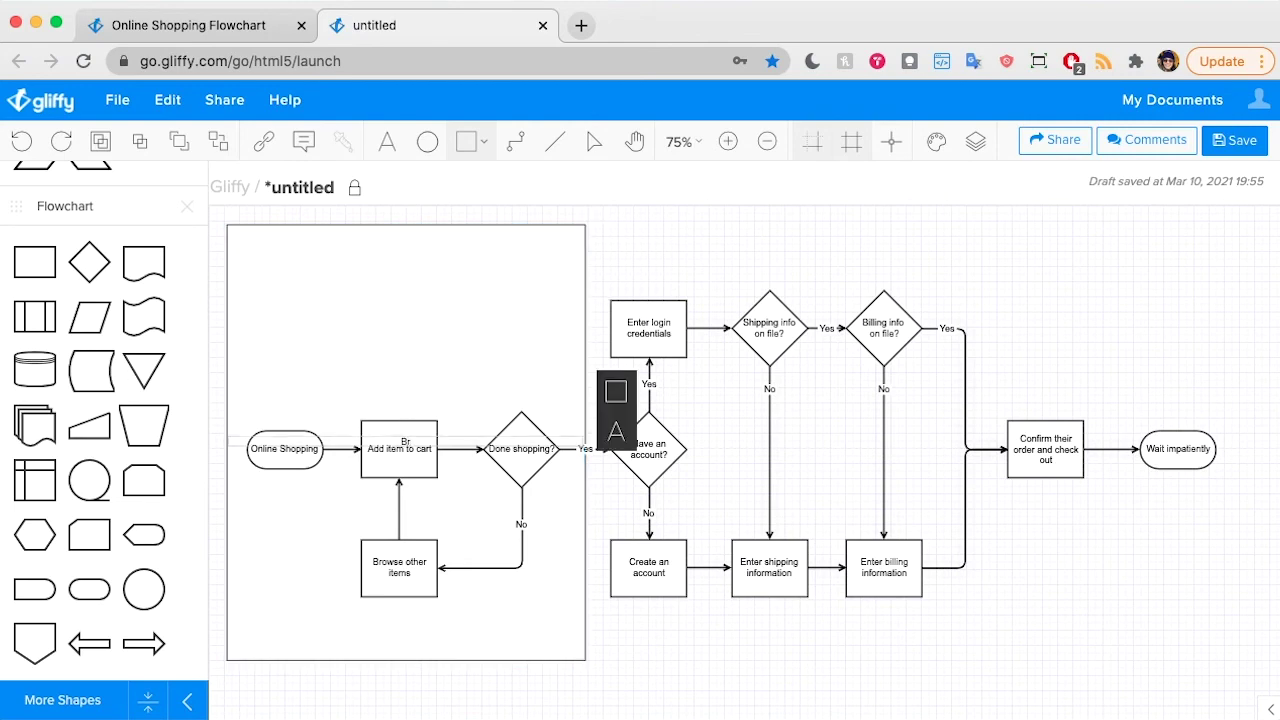
text(owsing the Site)
click(616, 432)
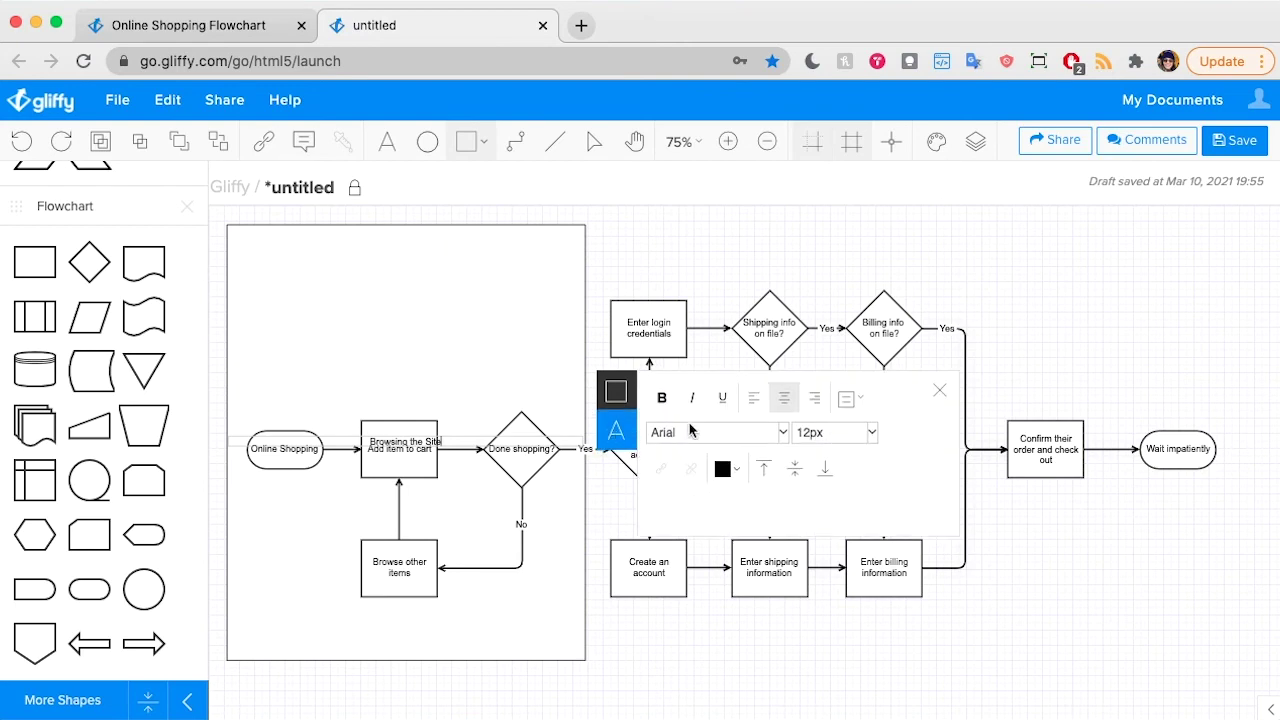
click(767, 474)
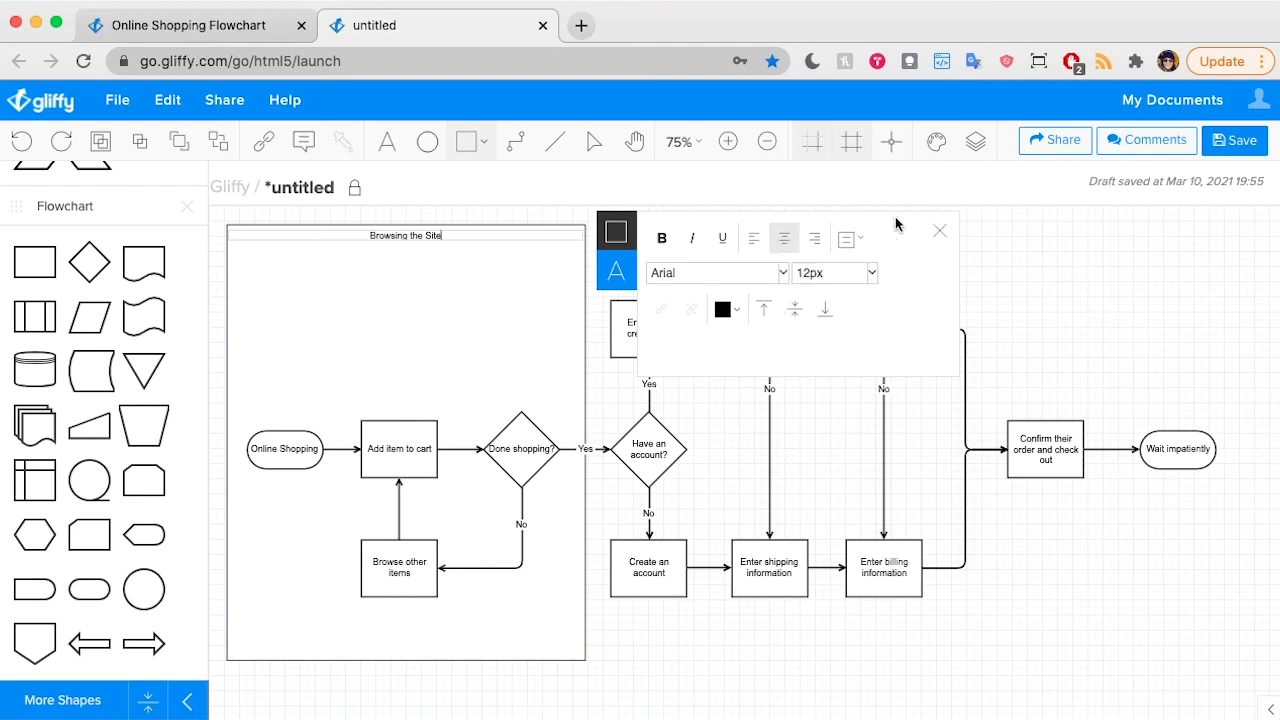
Remove the Browsing the Site rectangle's outline and fill it with pale yellow.
click(615, 236)
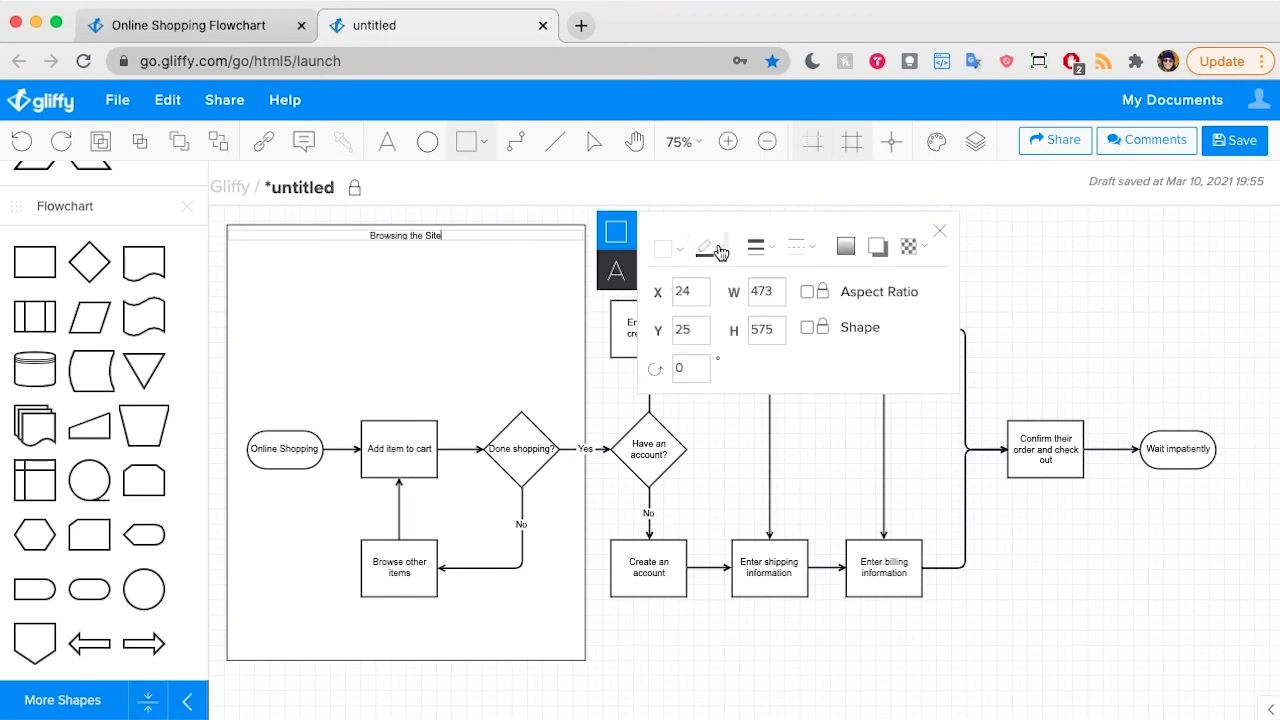
click(756, 250)
click(762, 250)
click(766, 250)
click(787, 278)
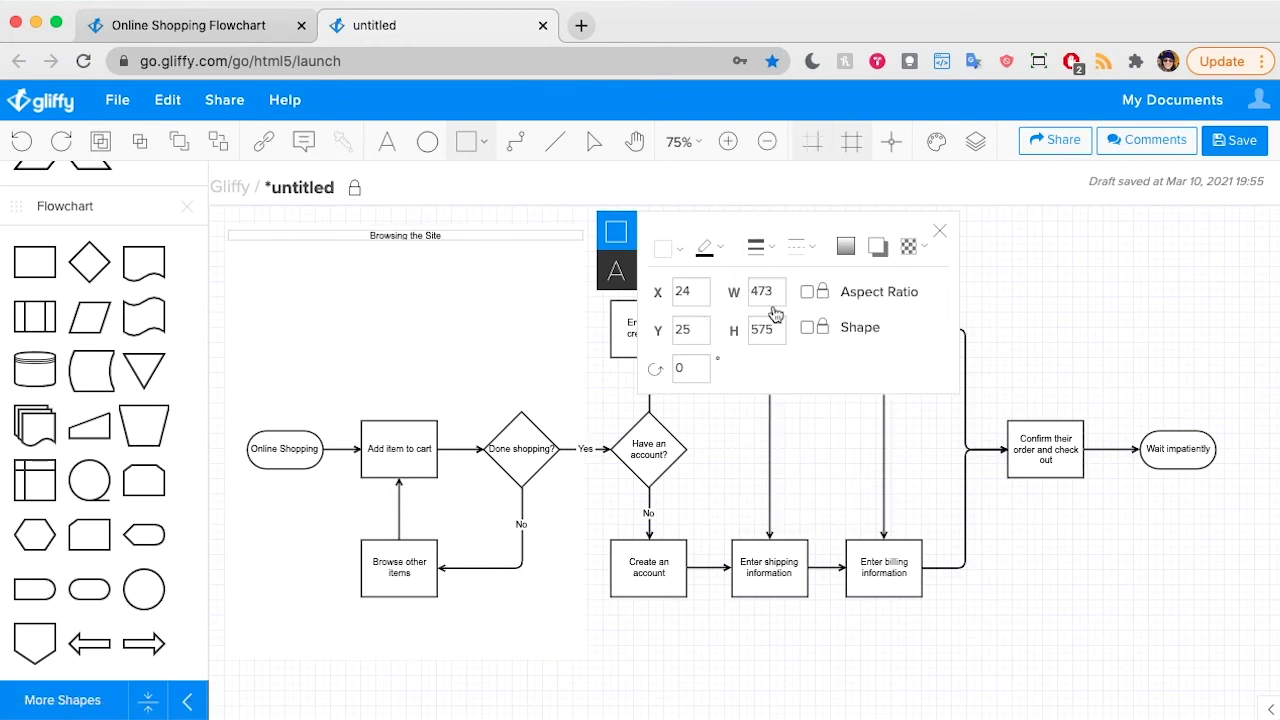
click(670, 248)
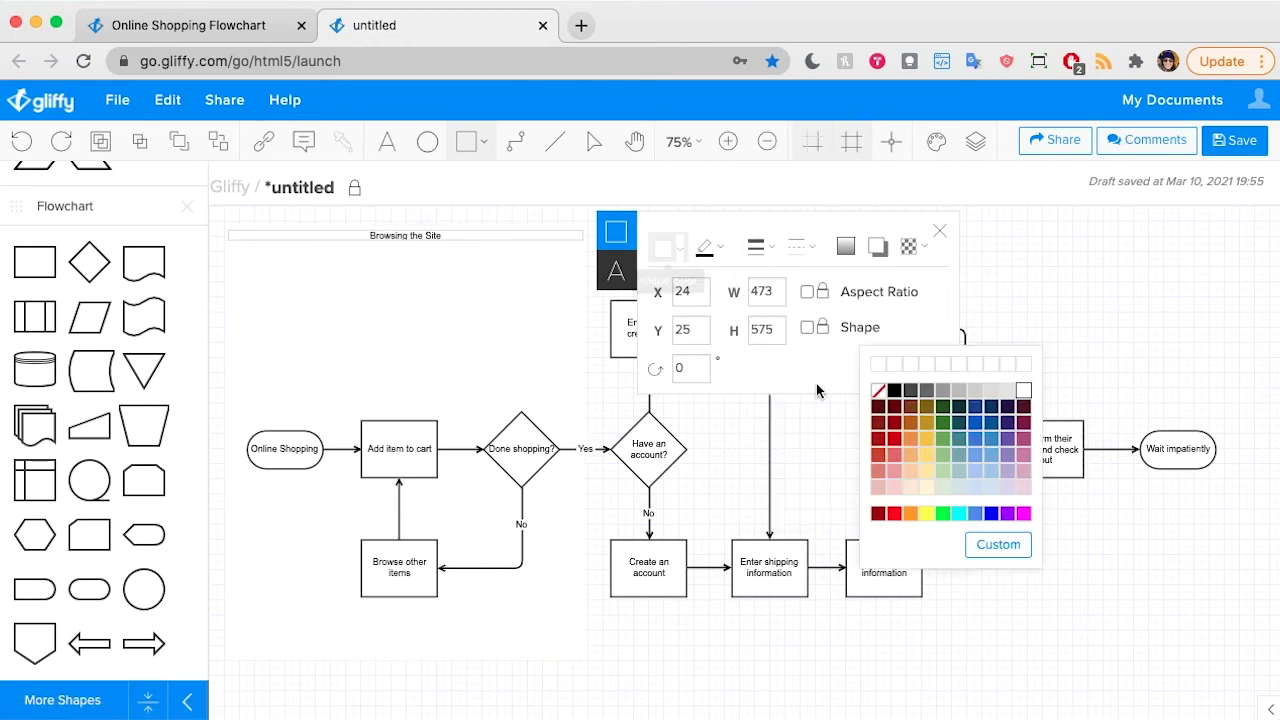
click(925, 488)
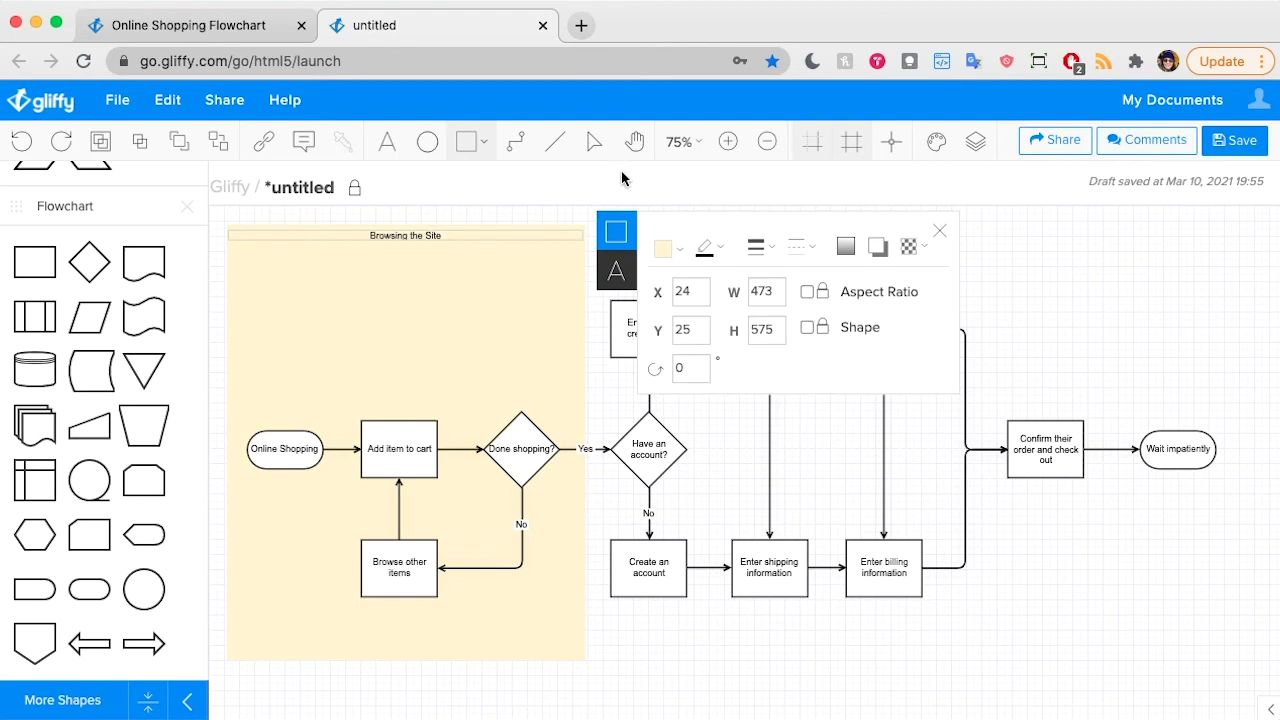
Set the Browsing the Site title's font size to 18px.
click(614, 271)
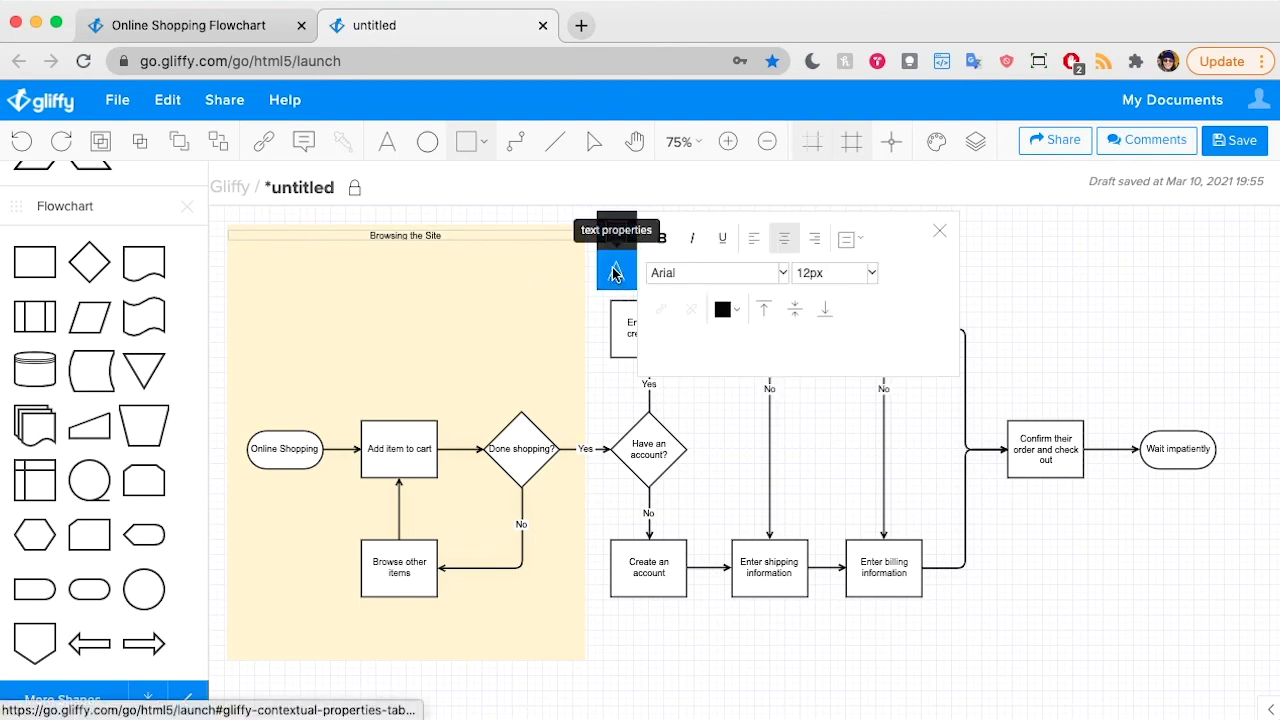
click(868, 274)
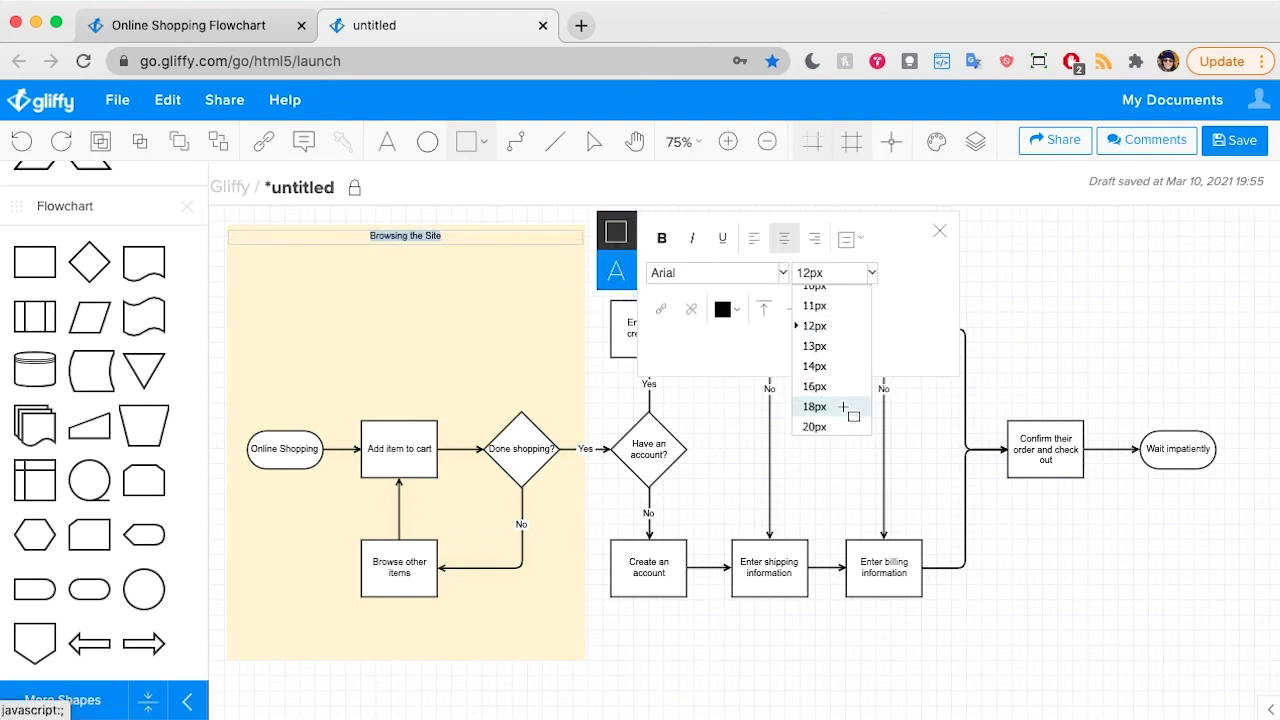
click(815, 407)
click(940, 231)
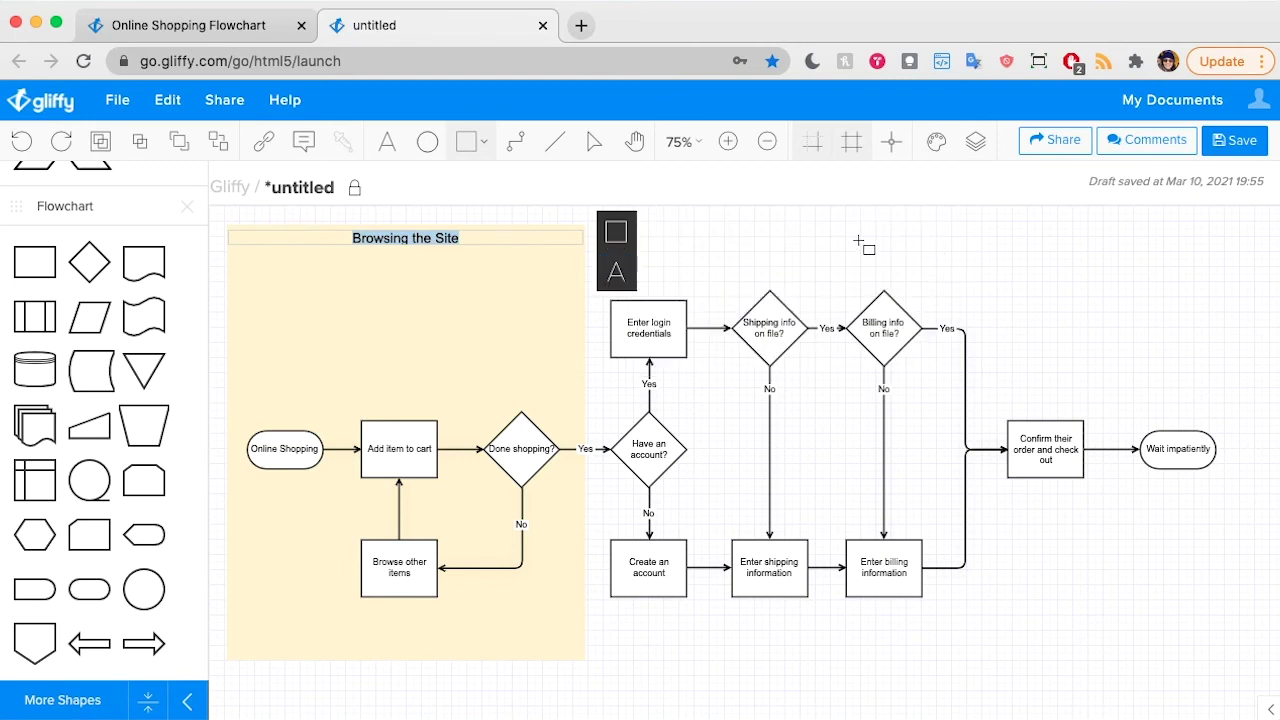
click(594, 141)
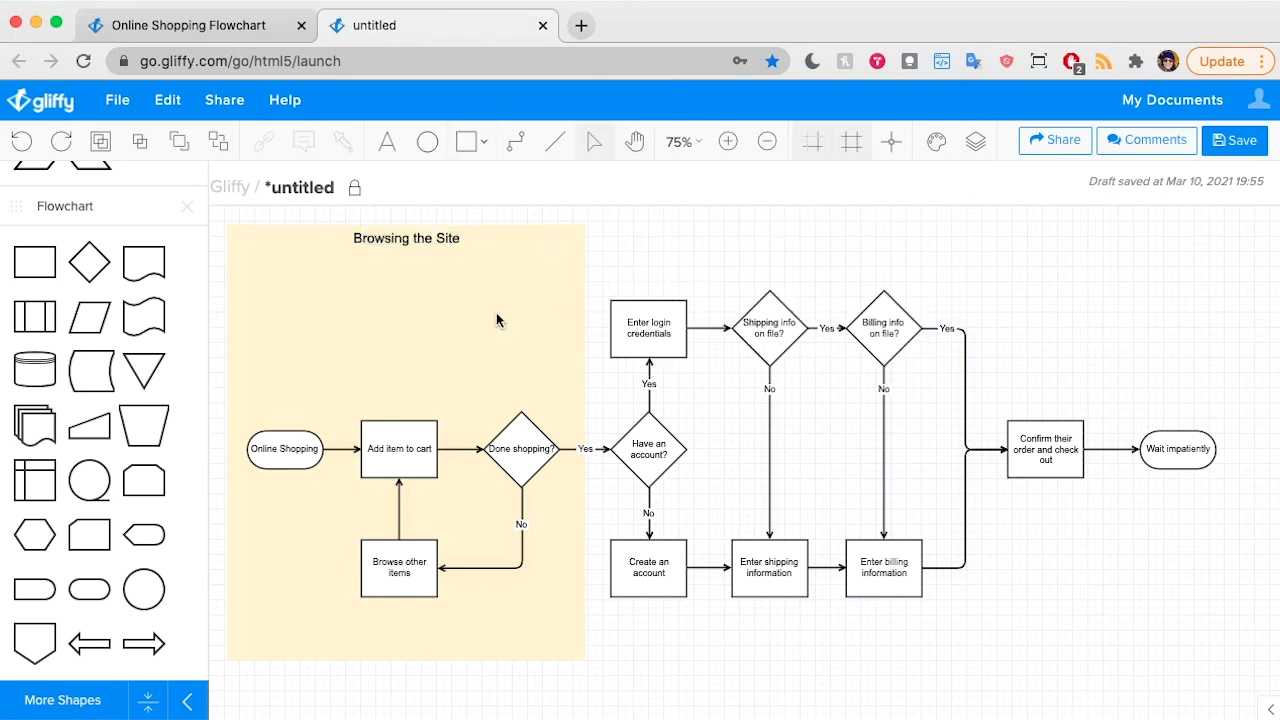
Shorten the Browsing the Site rectangle from its top edge to about 556 px high.
click(567, 399)
drag(405, 226, 407, 240)
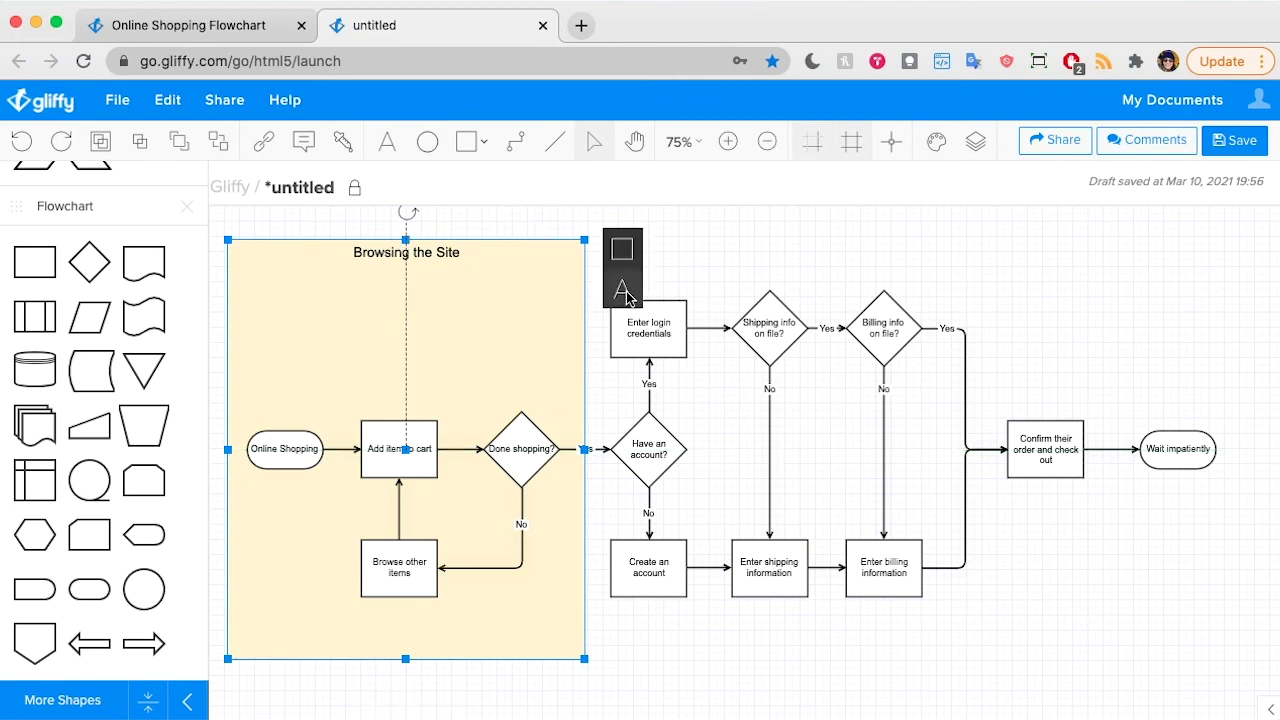
click(667, 288)
click(427, 285)
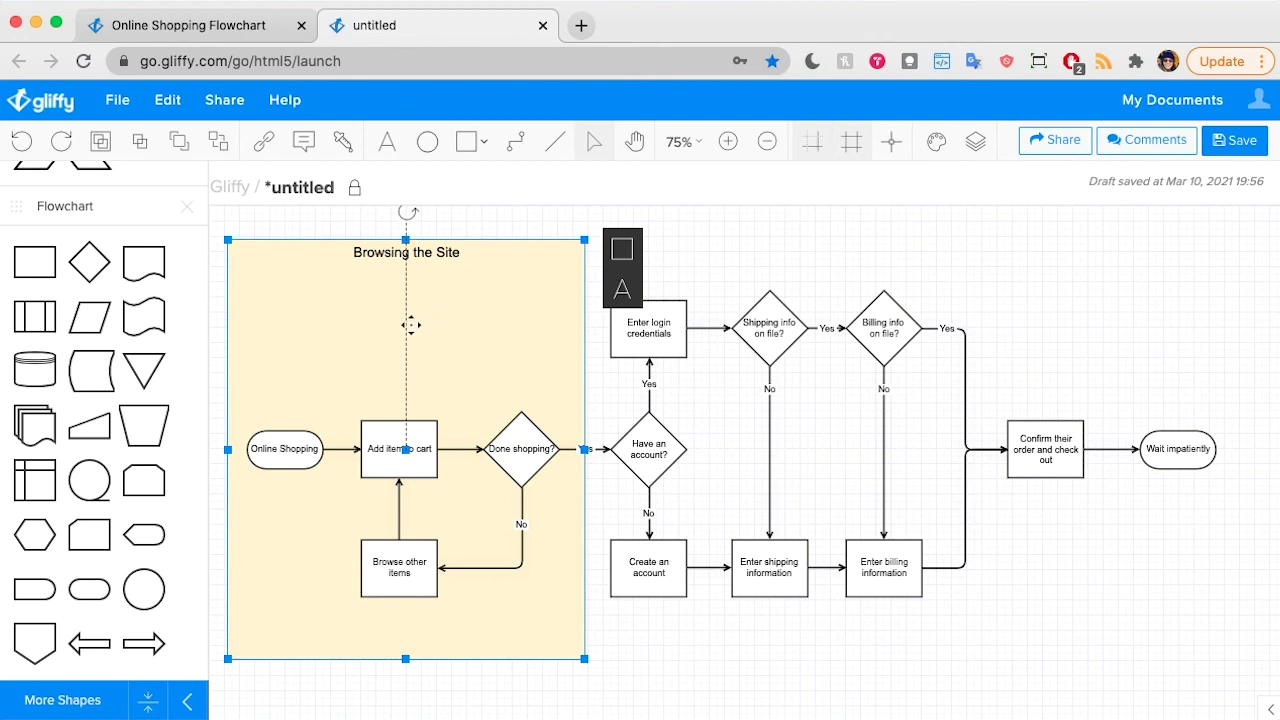
Place a copy of the Browsing the Site rectangle behind the account-to-order-confirmation section and widen it to about 678 px.
drag(411, 325, 783, 327)
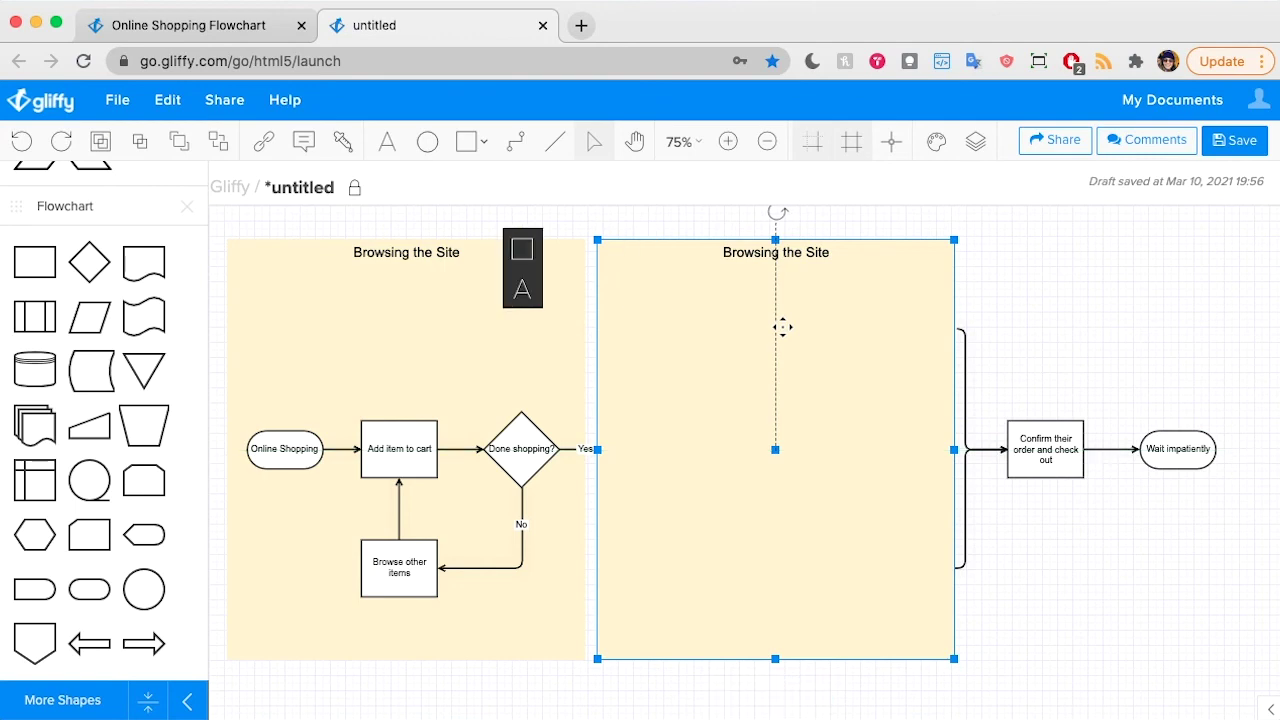
click(226, 145)
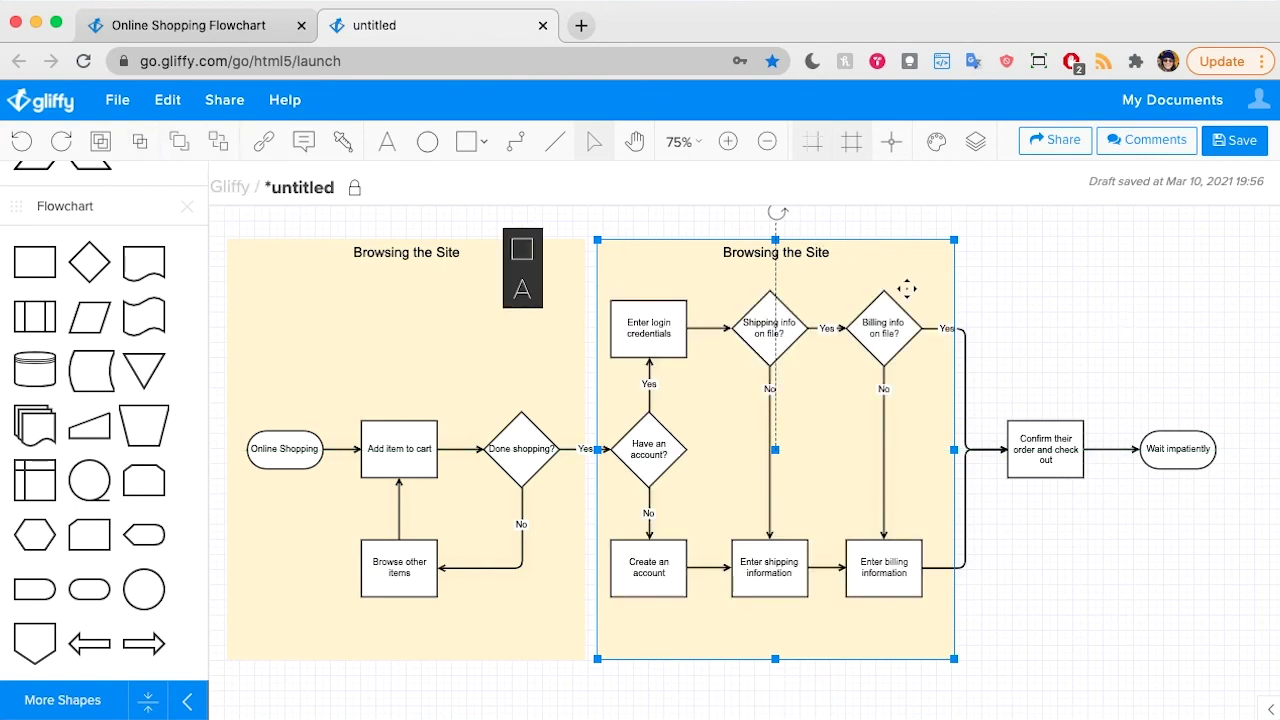
drag(954, 450, 1110, 449)
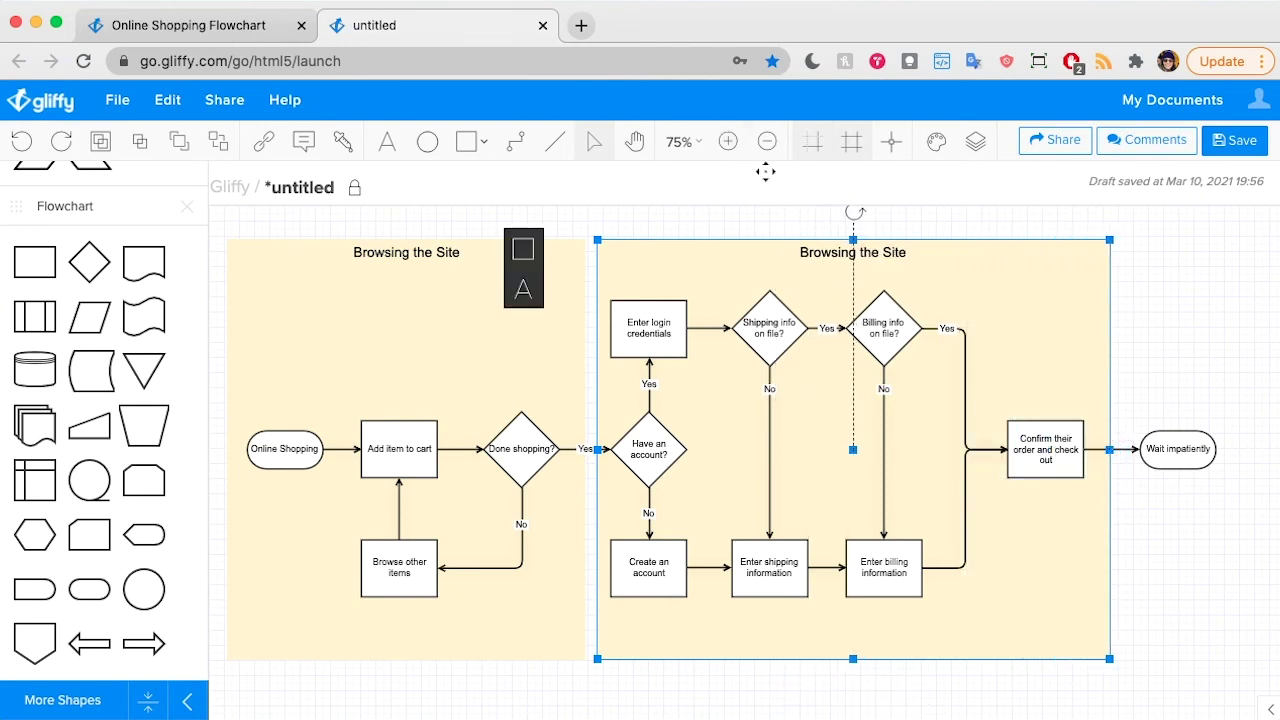
Retitle the copied background rectangle behind the account and billing shapes "Checkout".
double_click(893, 255)
drag(906, 251, 797, 252)
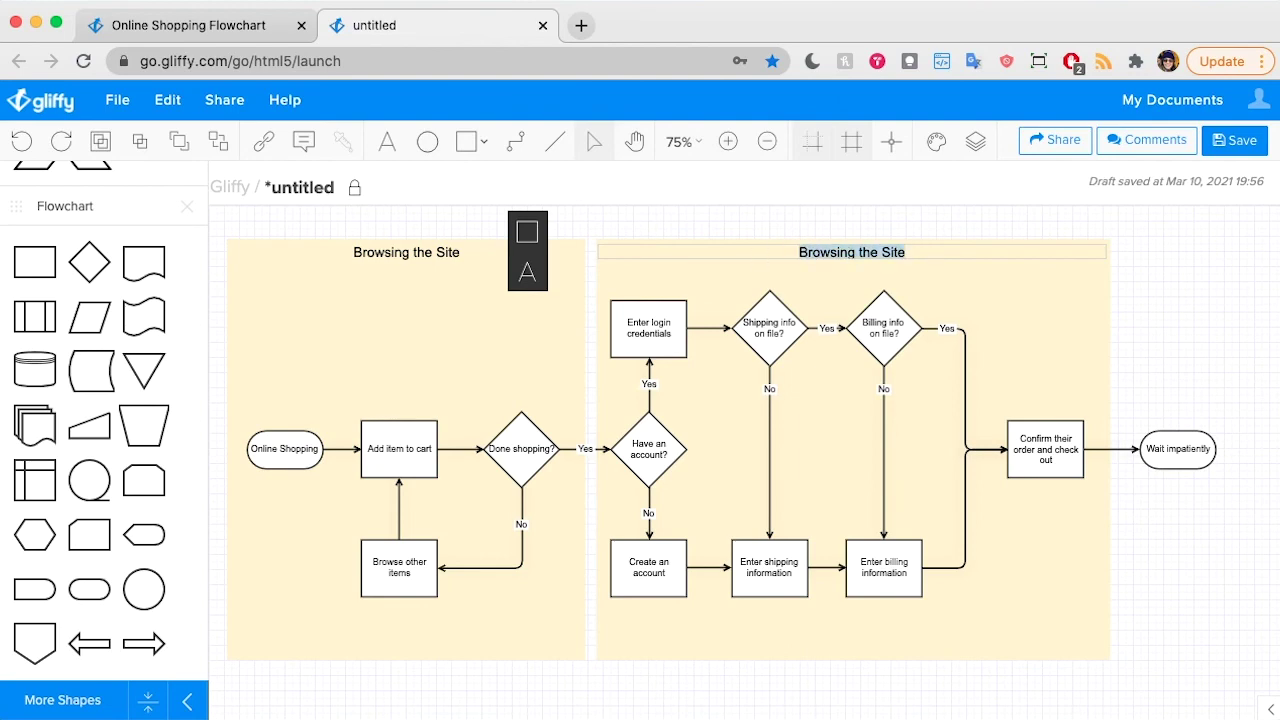
text(Checkout)
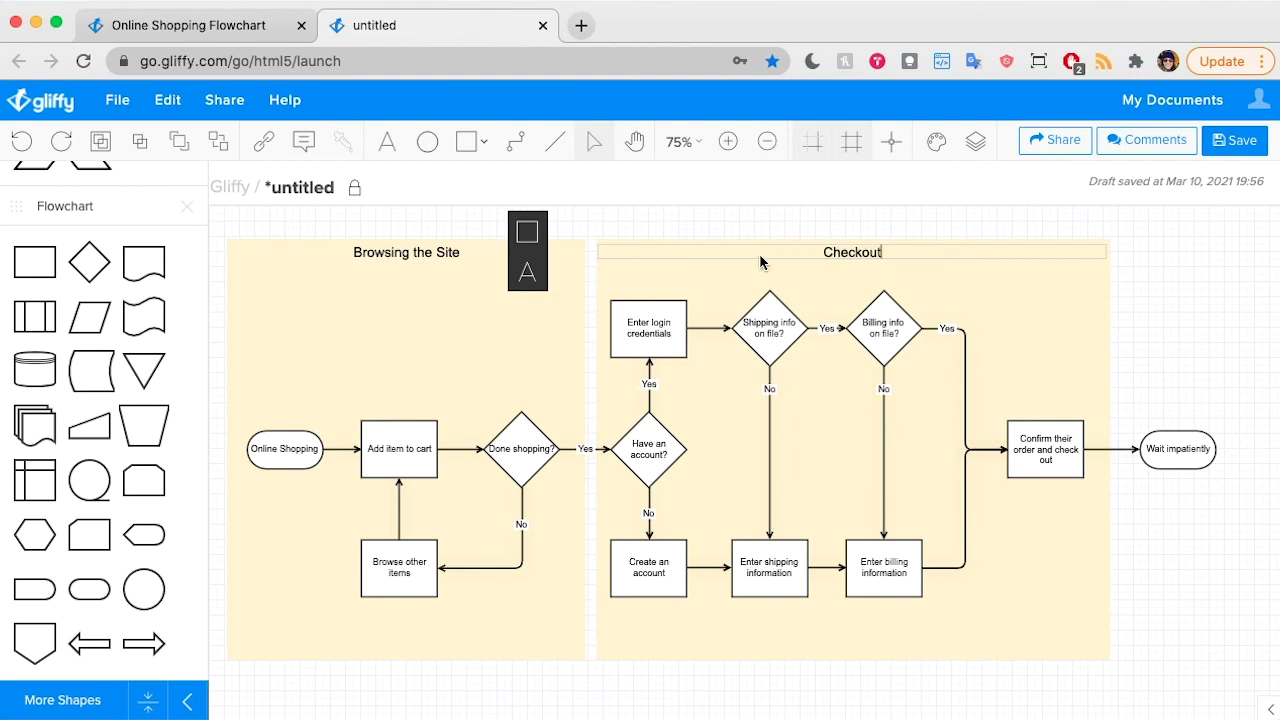
click(871, 229)
Fill the Checkout rectangle with pale orange.
scroll(711, 262, right, 3)
click(645, 260)
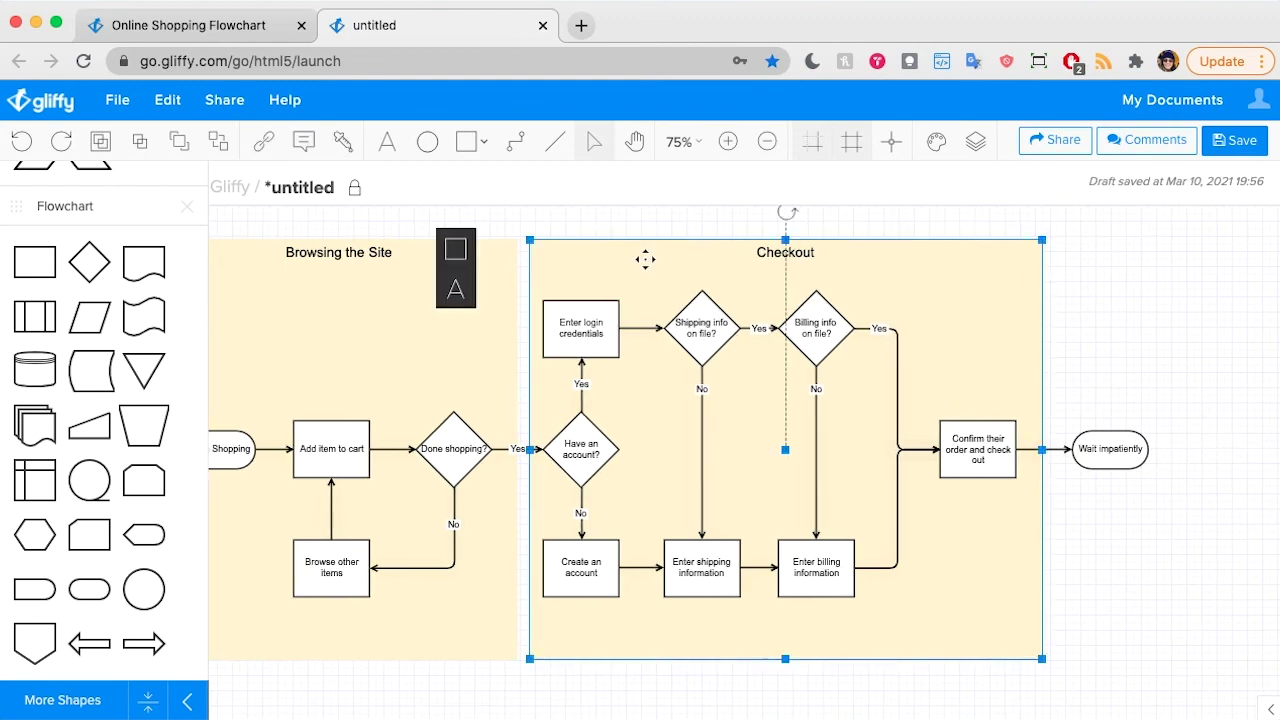
click(455, 249)
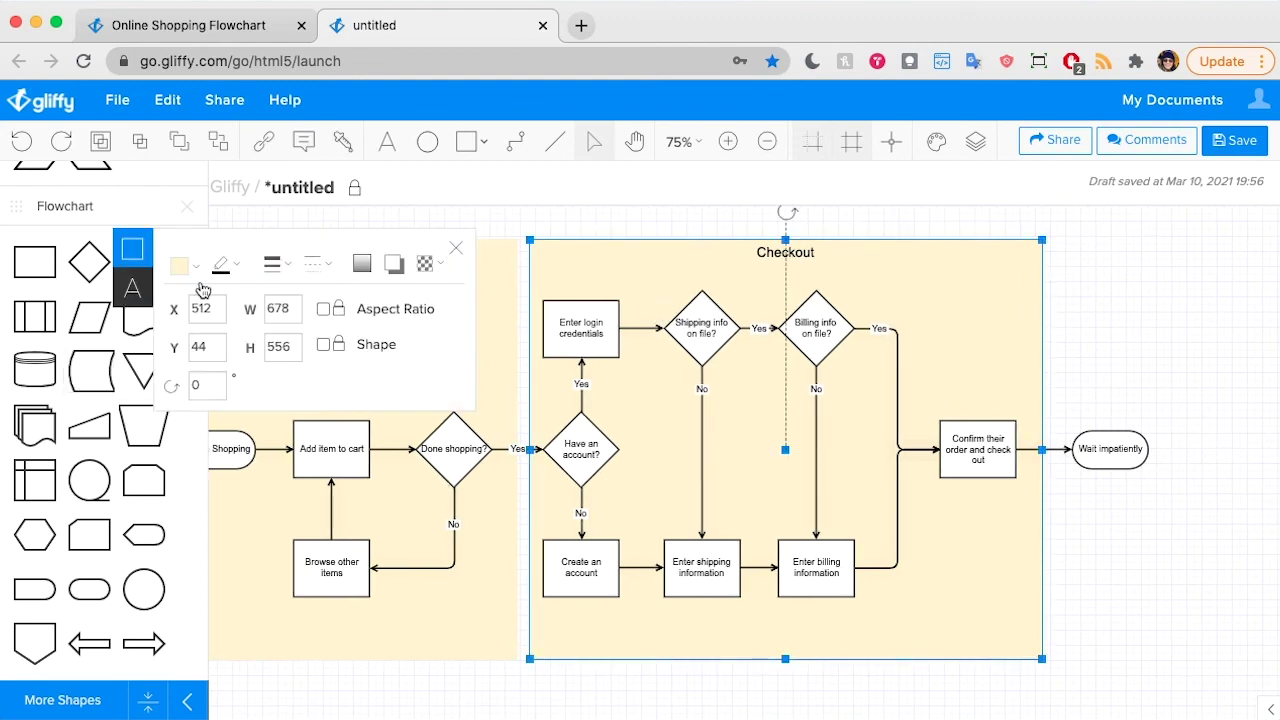
click(189, 266)
click(425, 508)
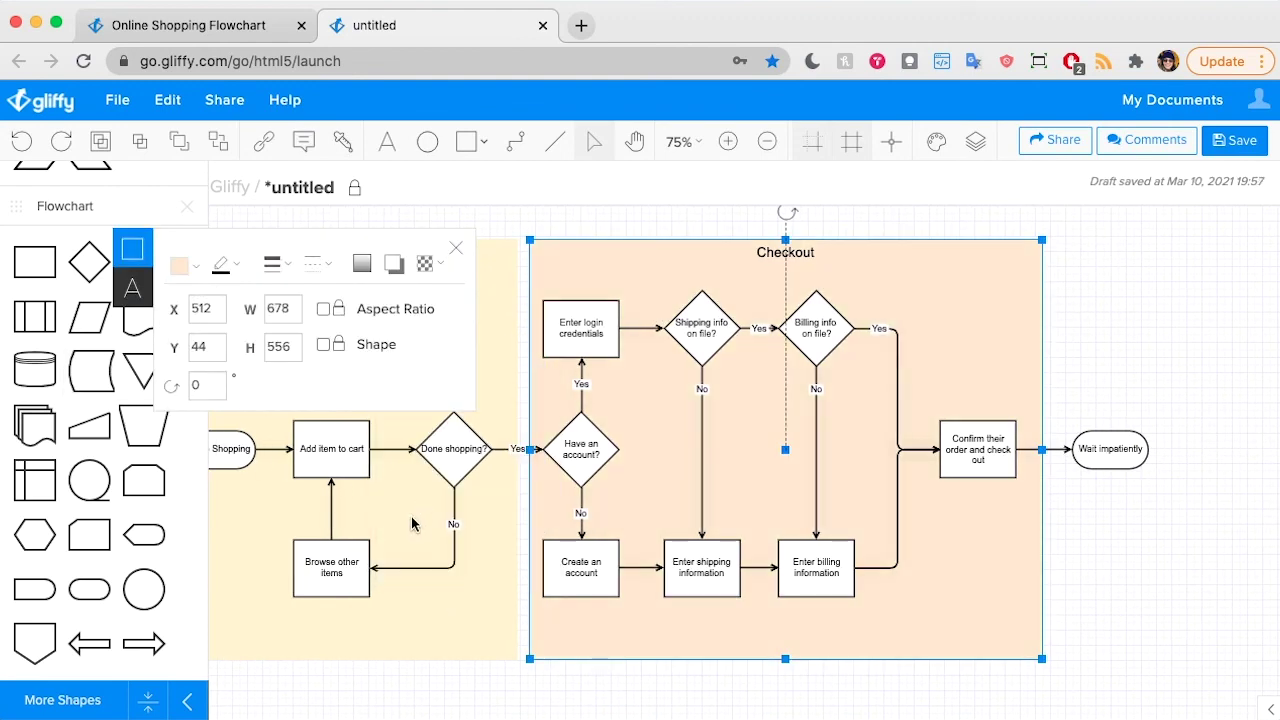
click(1125, 340)
Place a copy of the Checkout rectangle behind the Wait impatiently shape and narrow it to about 157 px.
scroll(1106, 378, right, 3)
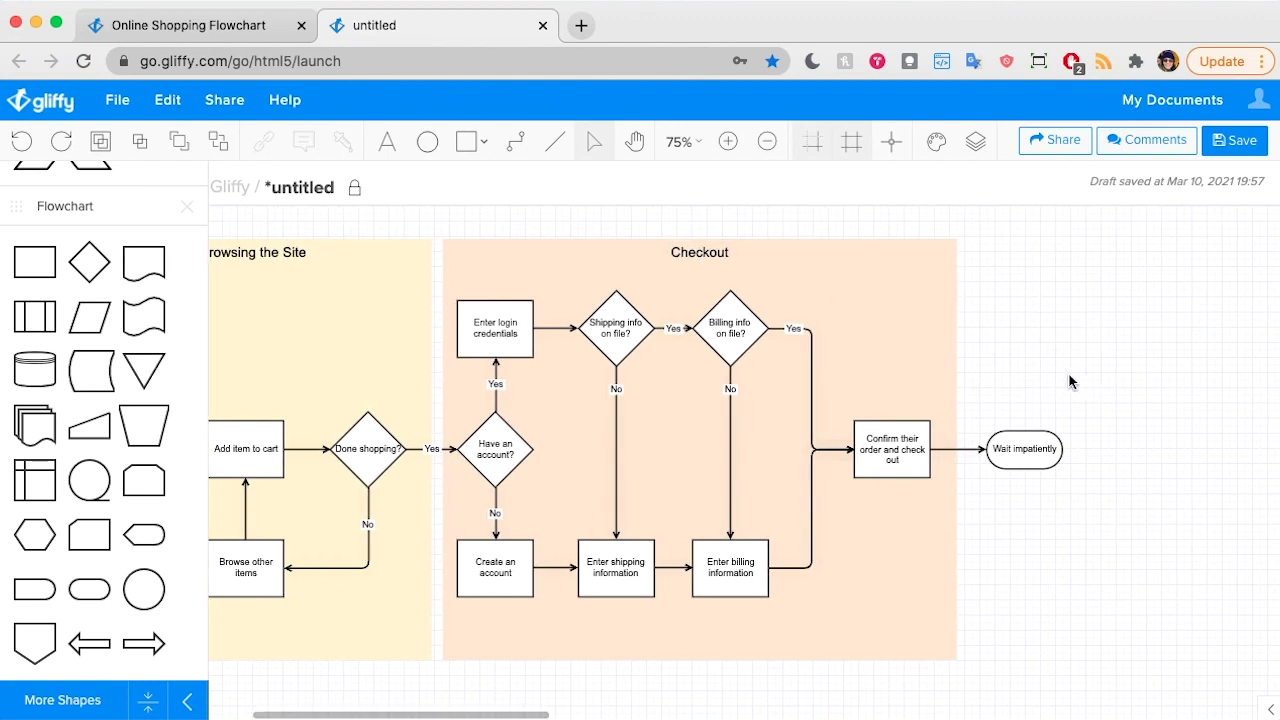
click(903, 268)
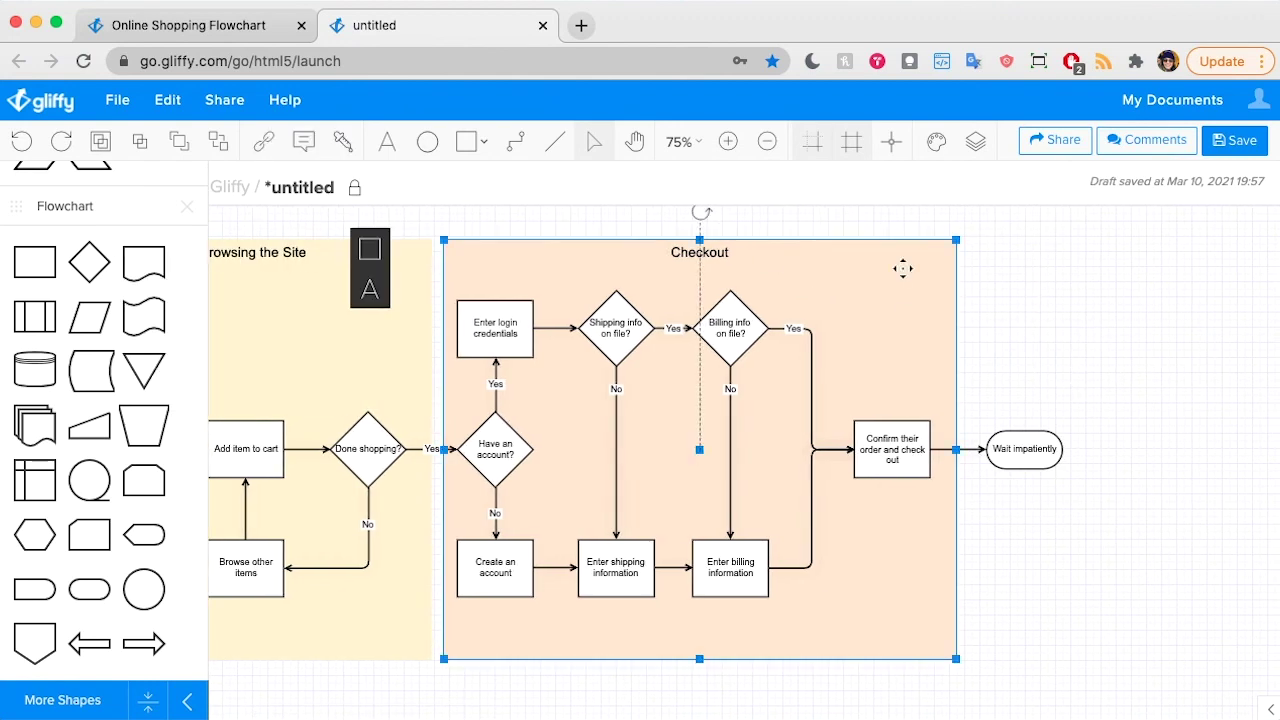
drag(826, 274, 1207, 283)
drag(862, 445, 903, 408)
click(222, 148)
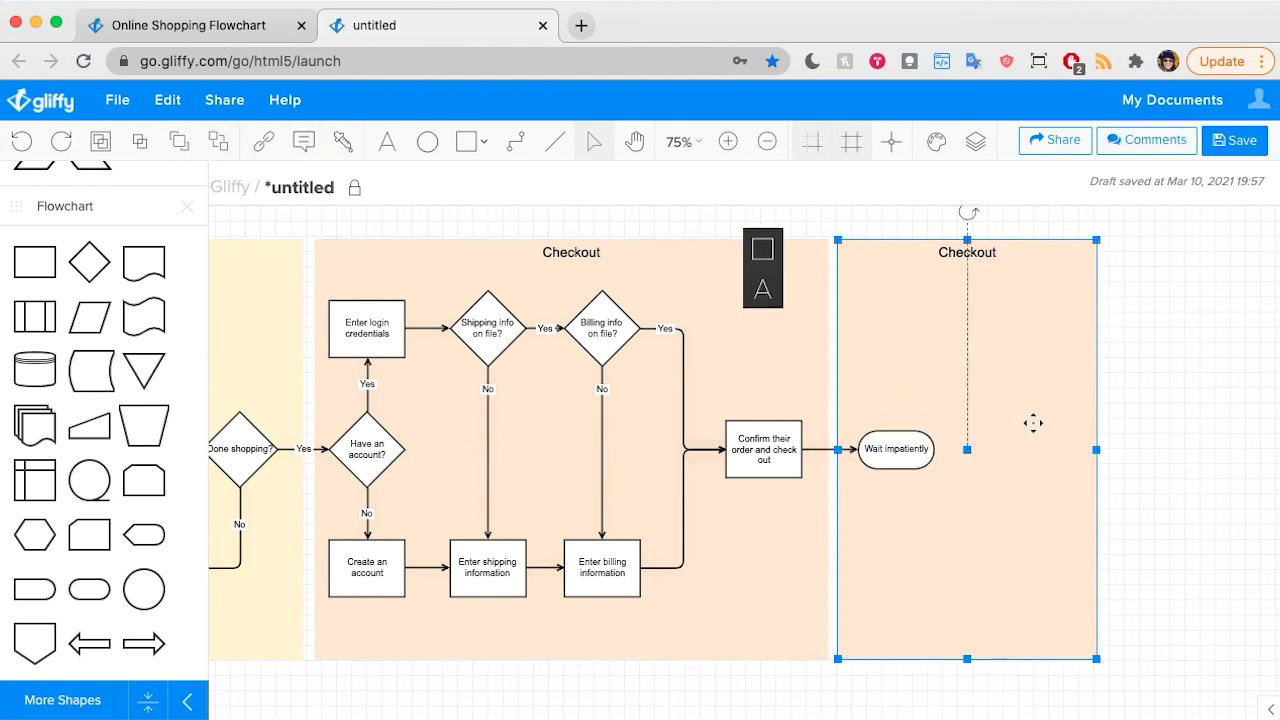
drag(1094, 449, 955, 449)
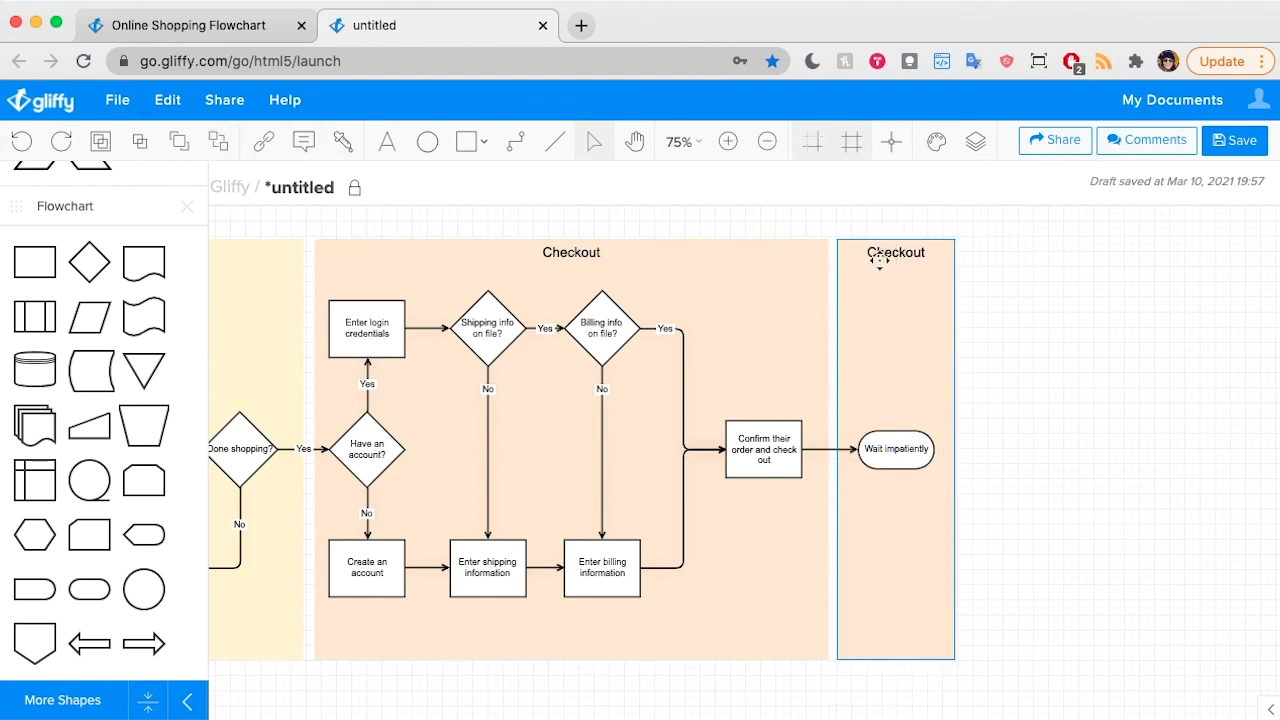
Retitle the narrow background rectangle behind Wait impatiently "Order Fulfillment".
double_click(880, 252)
drag(928, 252, 810, 258)
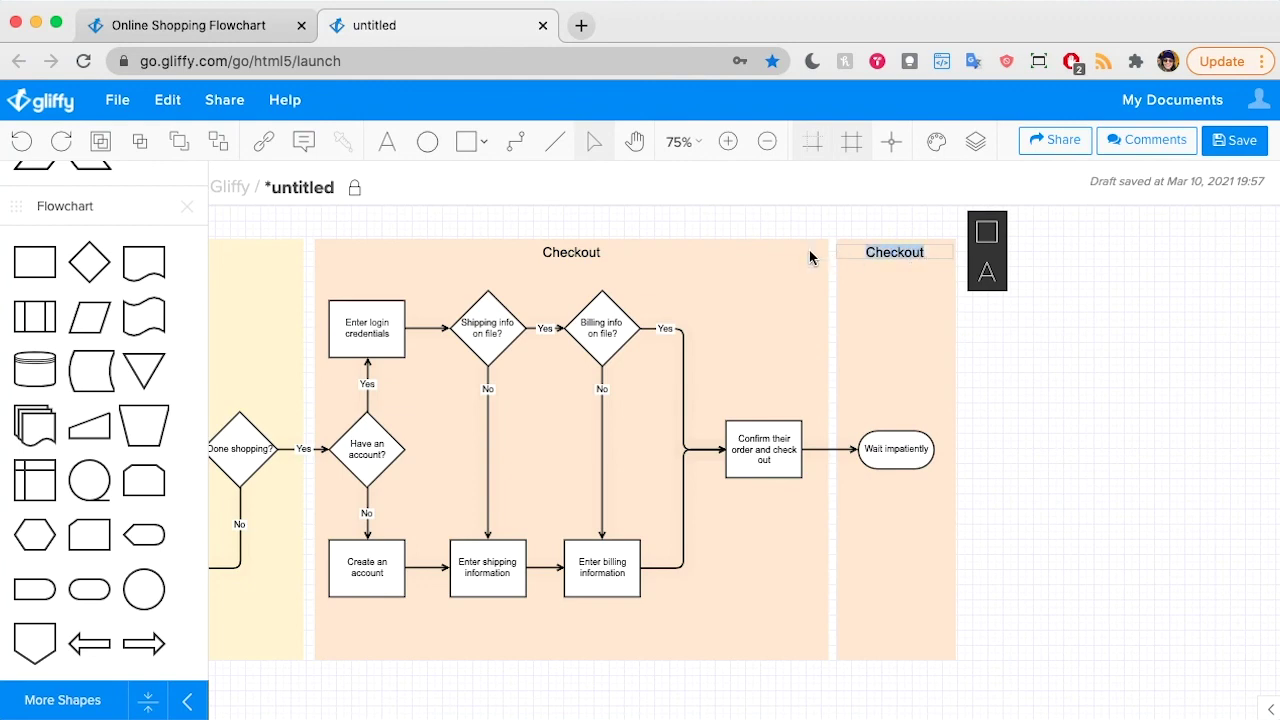
text(r)
text(R)
key(BackSpace)
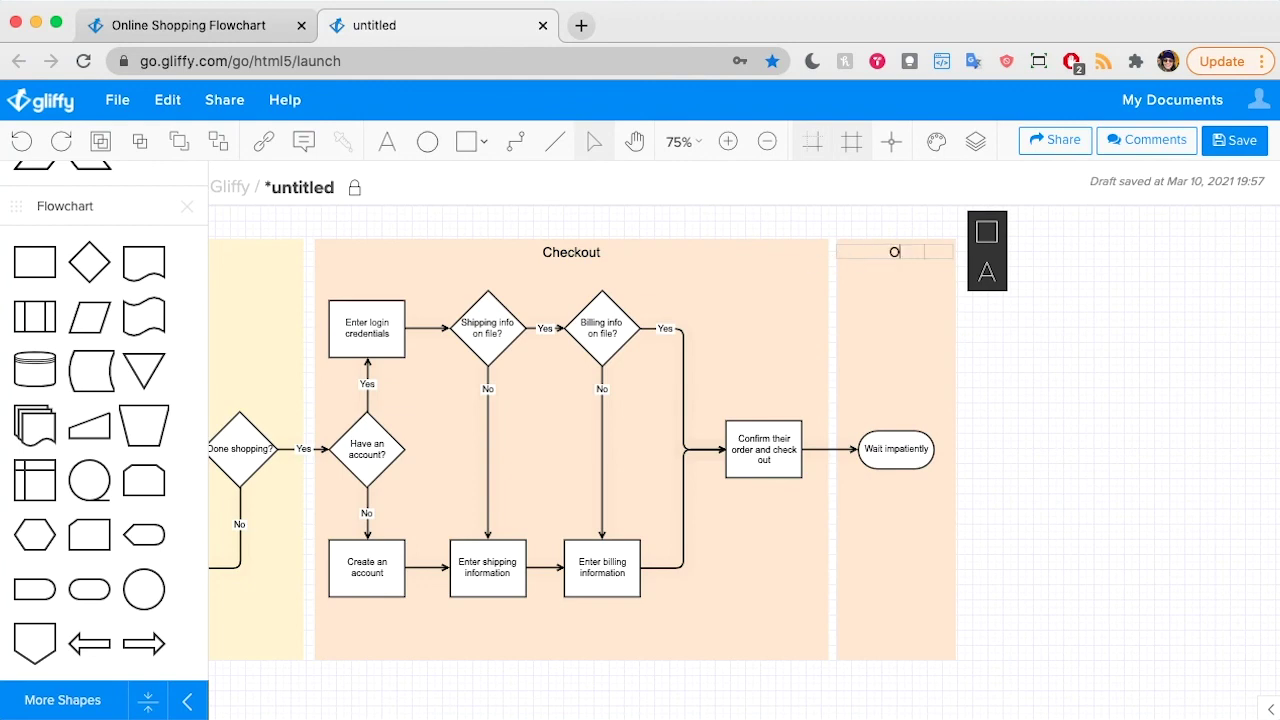
text(rder Fulfillment)
Fill the Order Fulfillment rectangle with pale red.
click(987, 232)
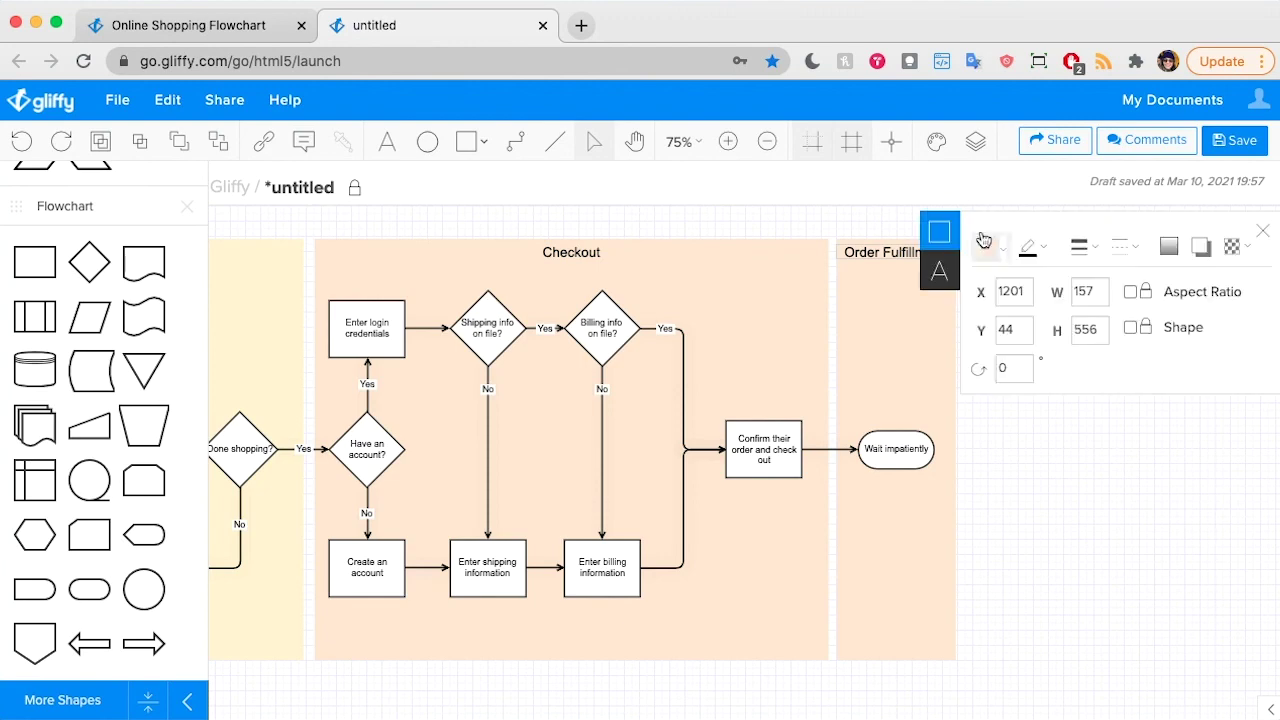
click(990, 247)
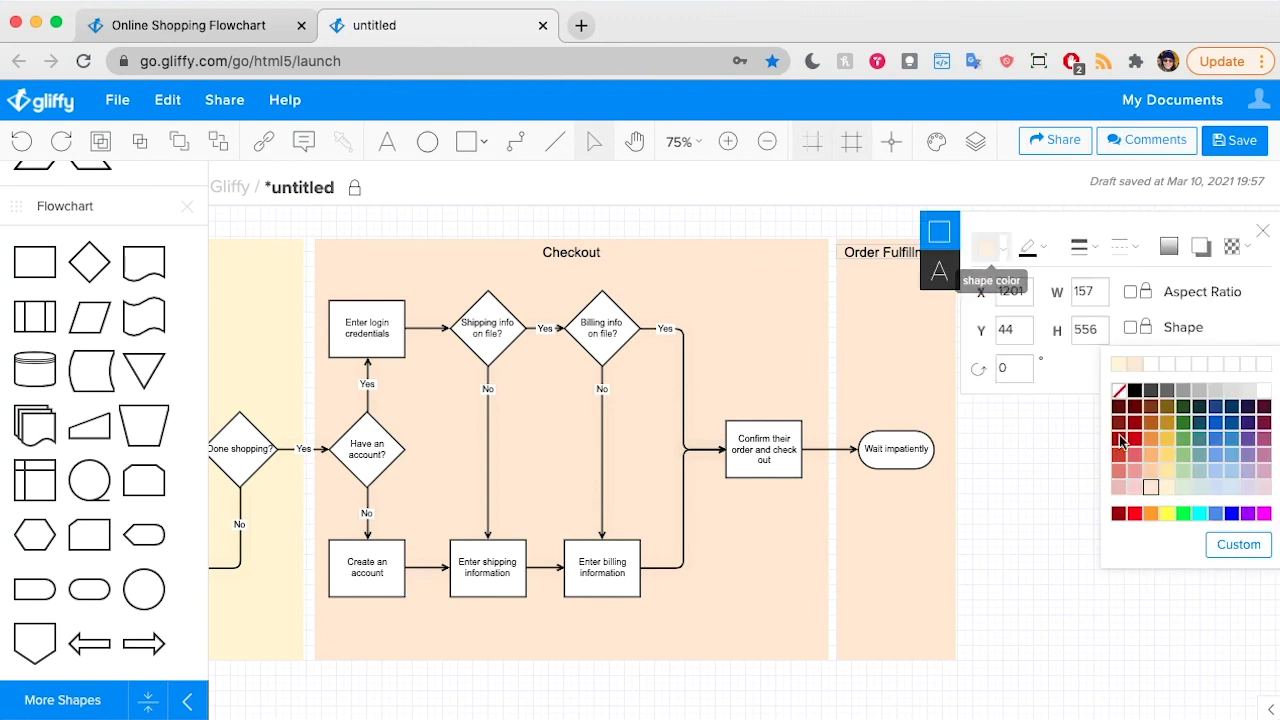
click(1136, 488)
scroll(1024, 558, left, 5)
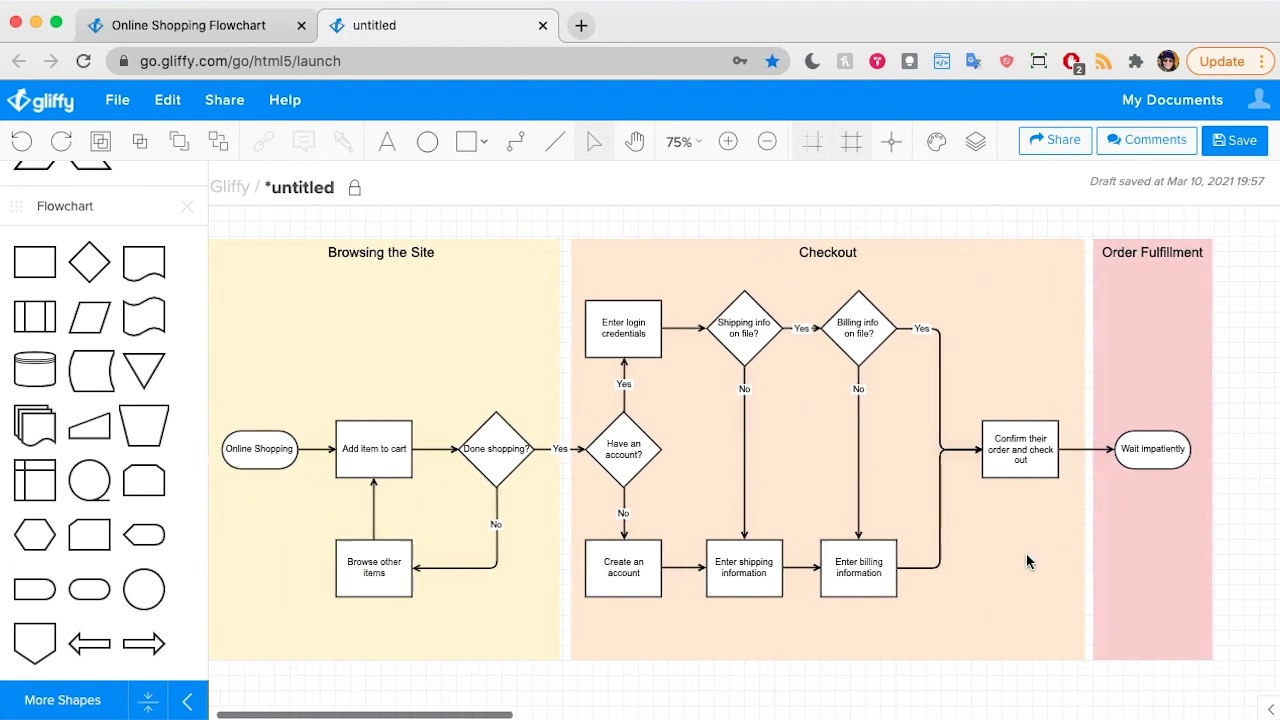
scroll(883, 488, left, 2)
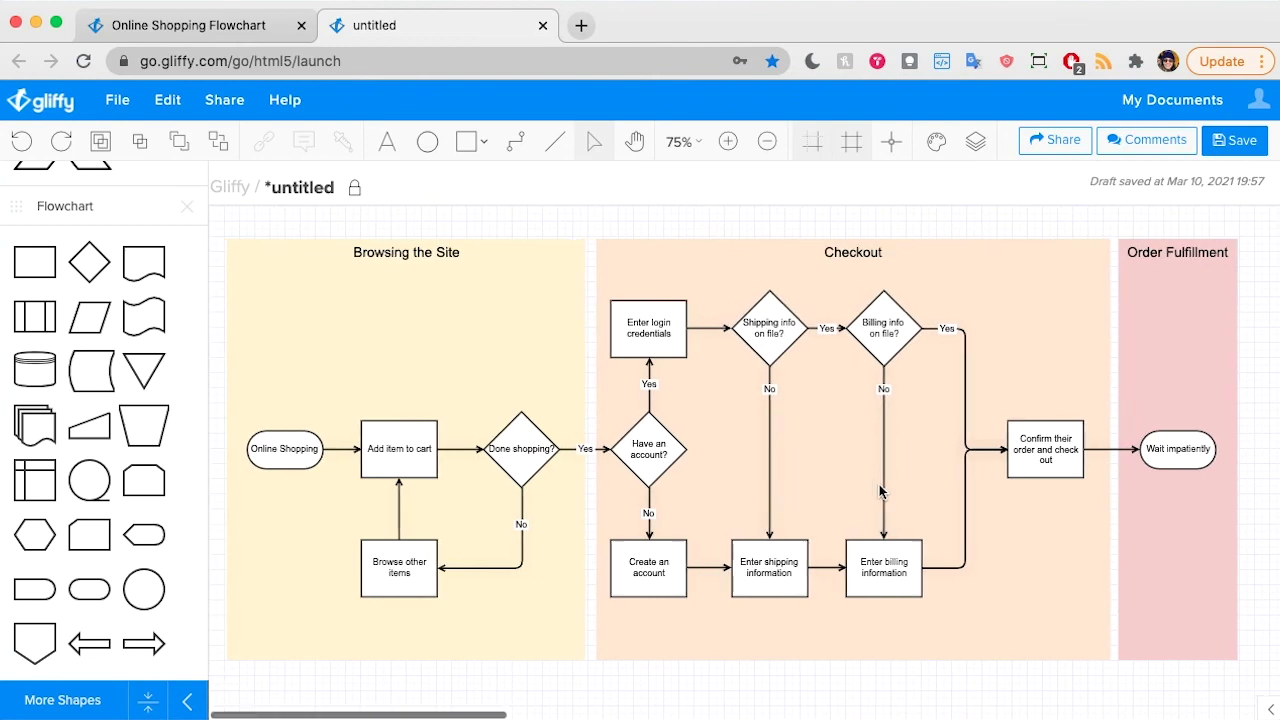
scroll(880, 490, right, 1)
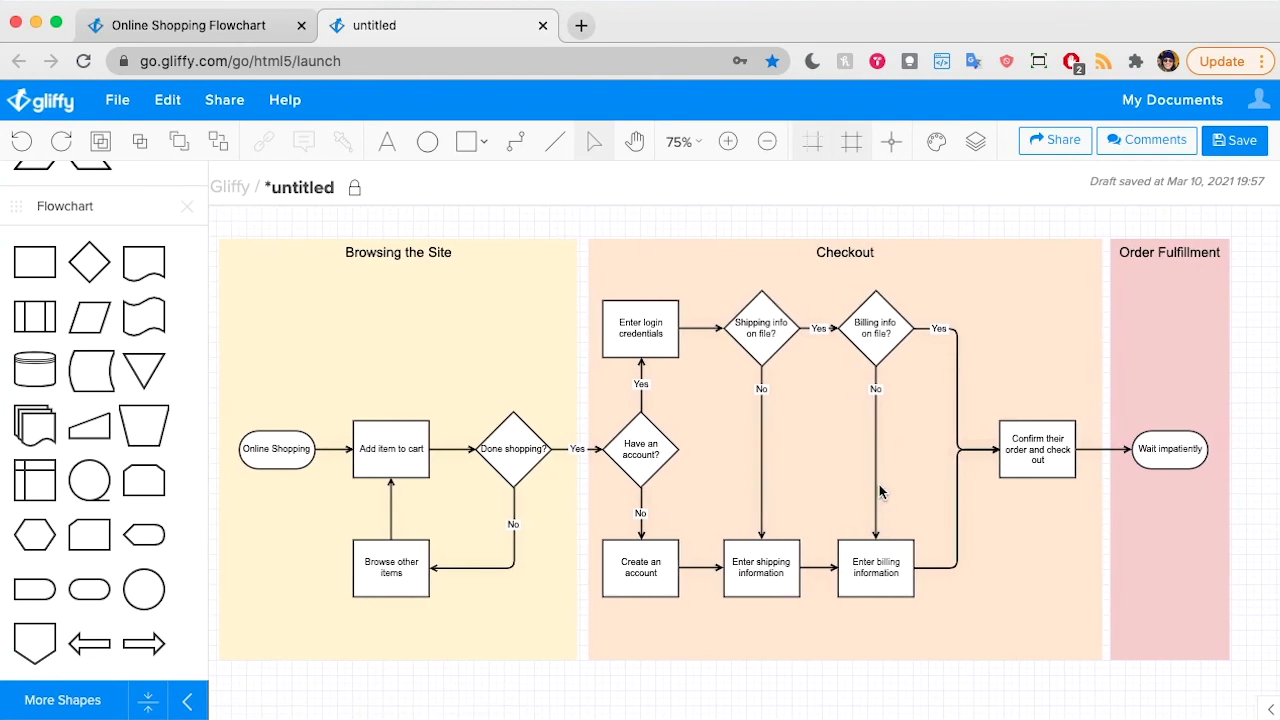